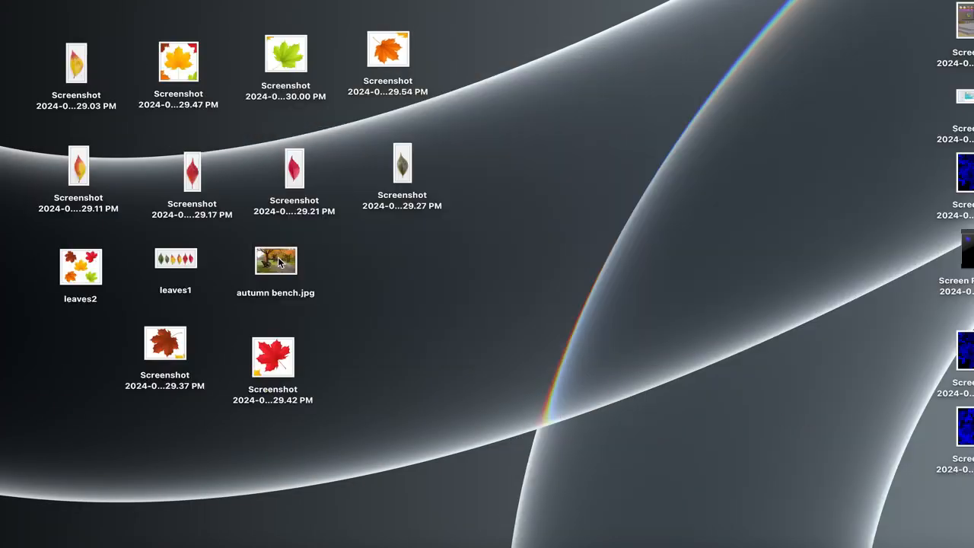
- Preview the desktop images autumn bench.jpg, leaves1 and leaves2, enlarging the window that shows the five maple leaves
double_click(277, 259)
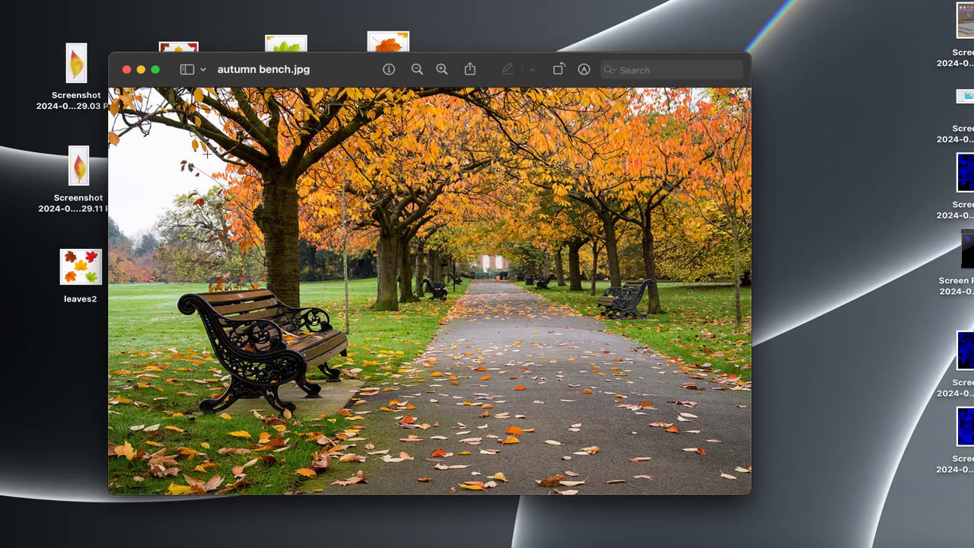
click(125, 70)
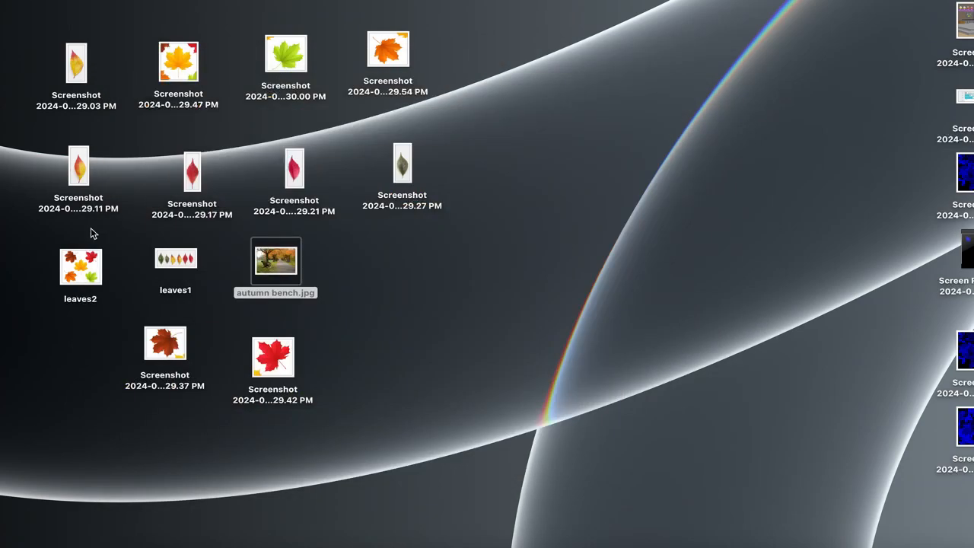
double_click(166, 261)
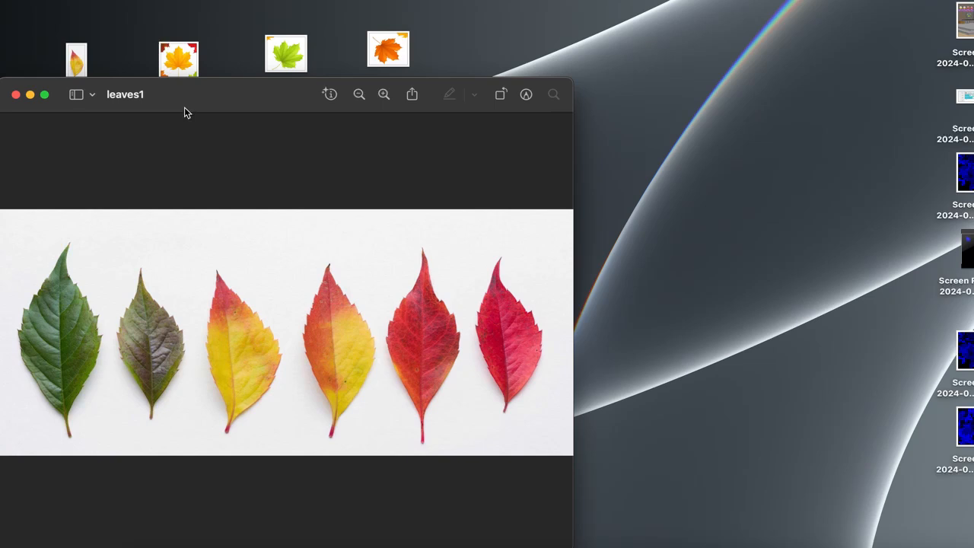
drag(185, 111, 469, 93)
double_click(81, 266)
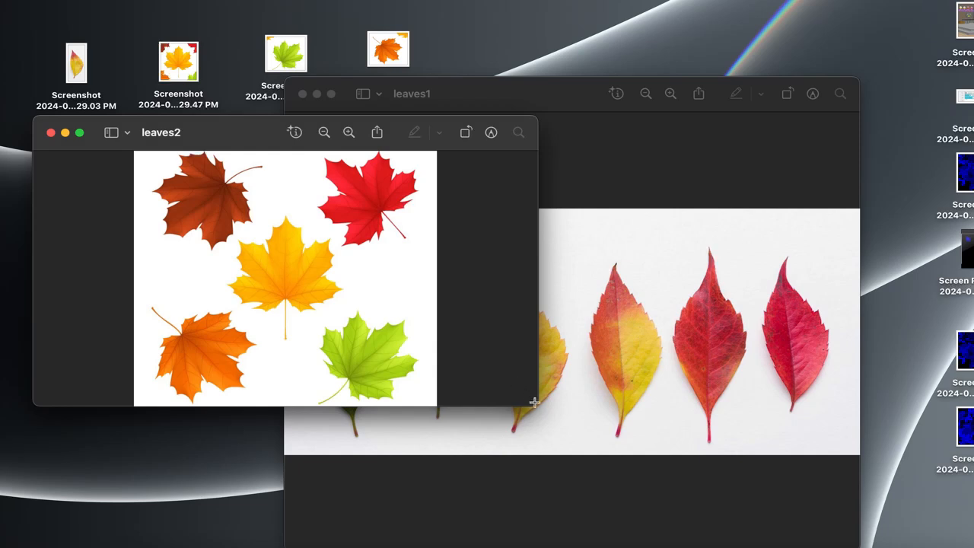
drag(538, 404, 579, 467)
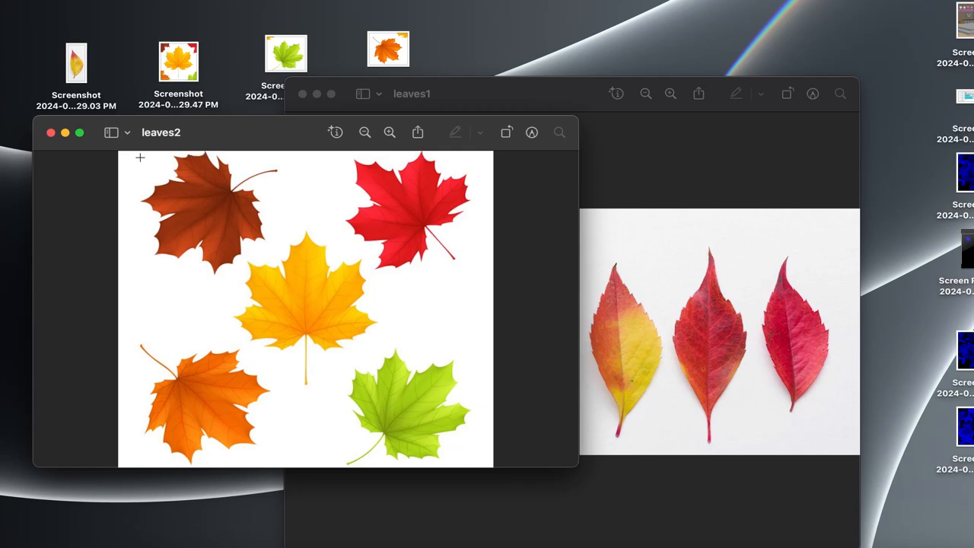
- Capture separate area screenshots of the brown and the yellow maple leaf in leaves2, and close both leaf previews
drag(141, 156, 285, 282)
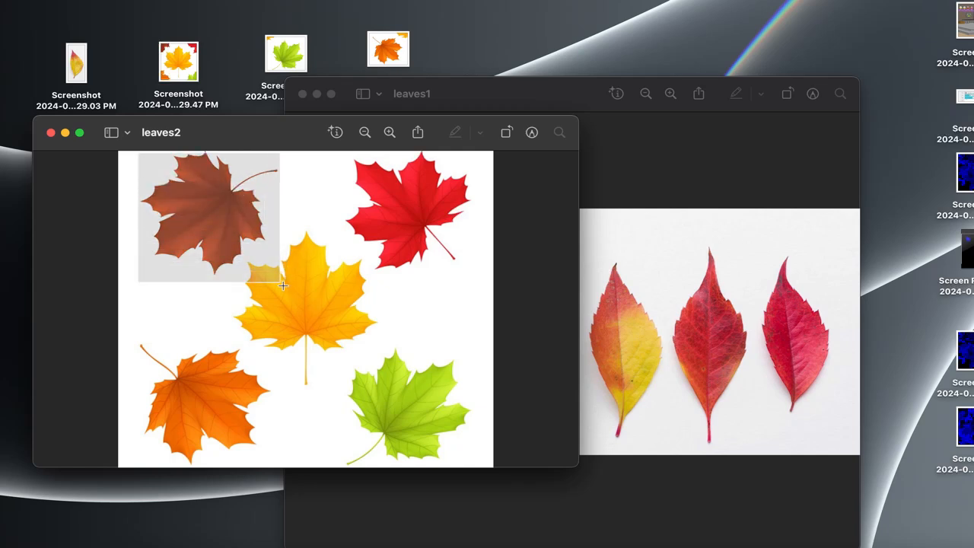
click(282, 286)
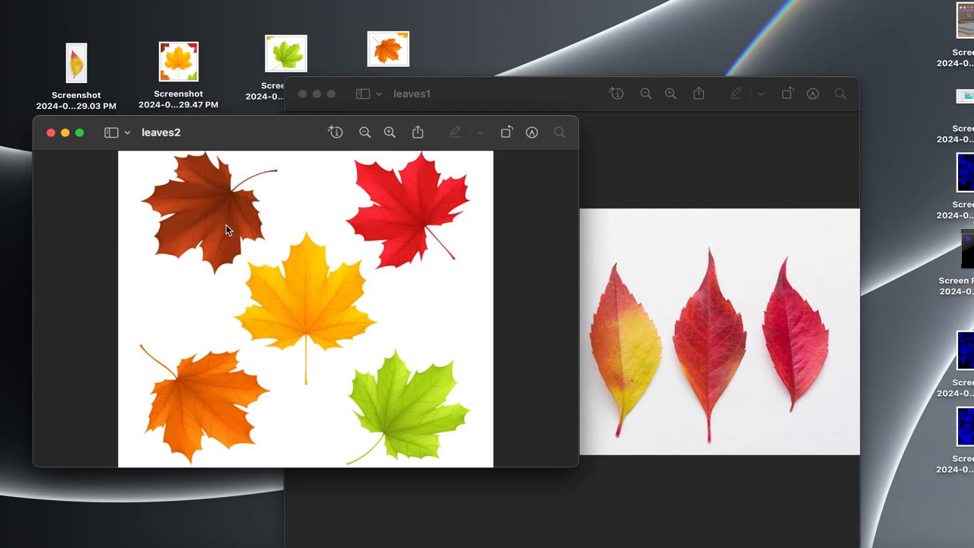
drag(226, 224, 387, 395)
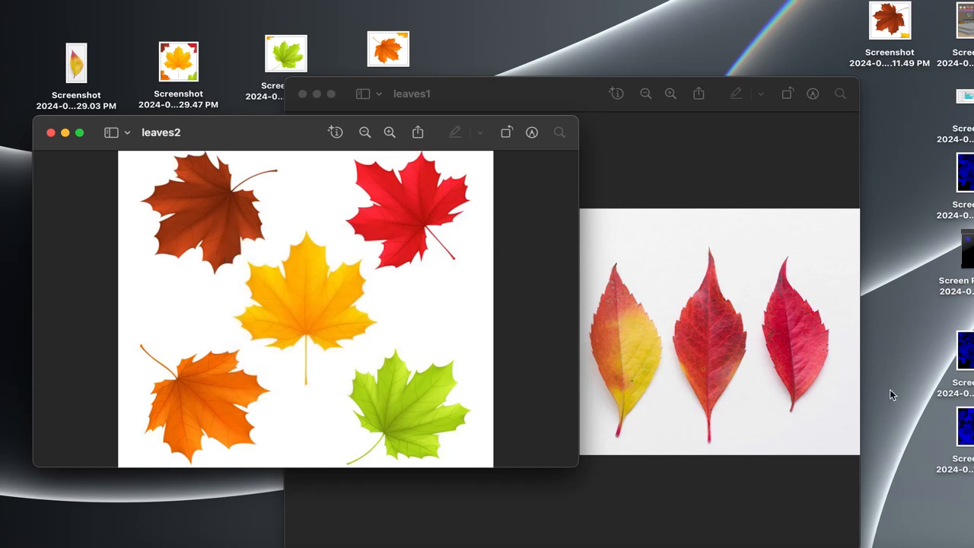
key(super+shift+4)
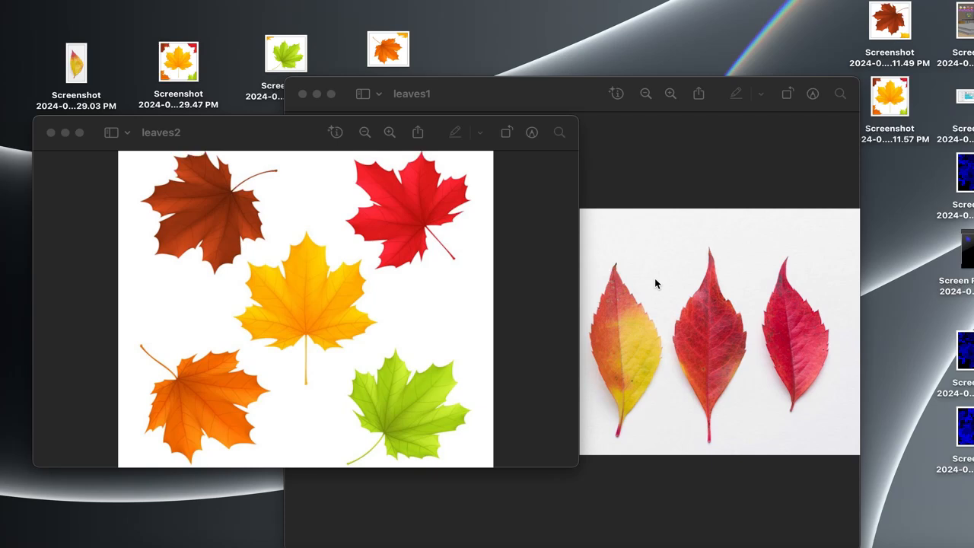
click(51, 132)
click(302, 94)
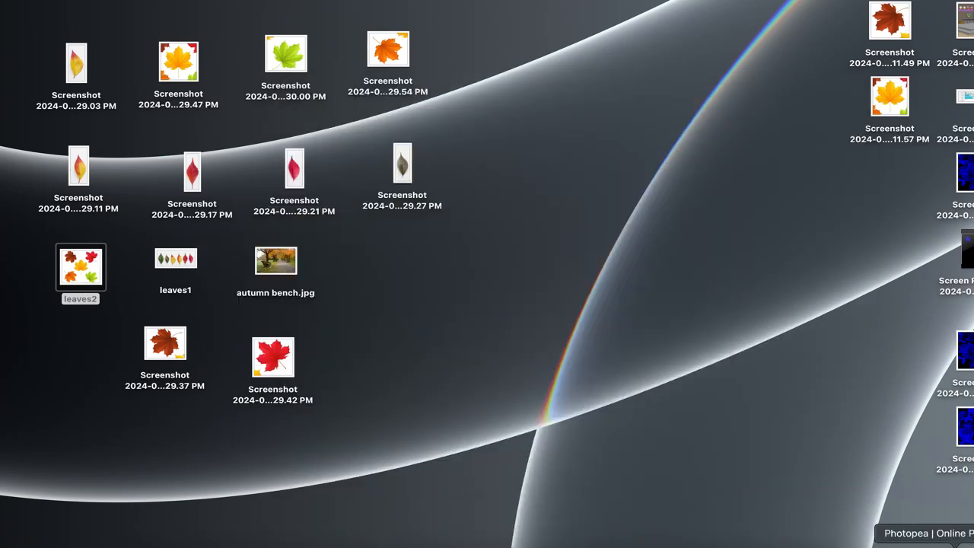
- Switch to remove.bg, upload the new yellow maple leaf screenshot, and download the version without its background
click(924, 544)
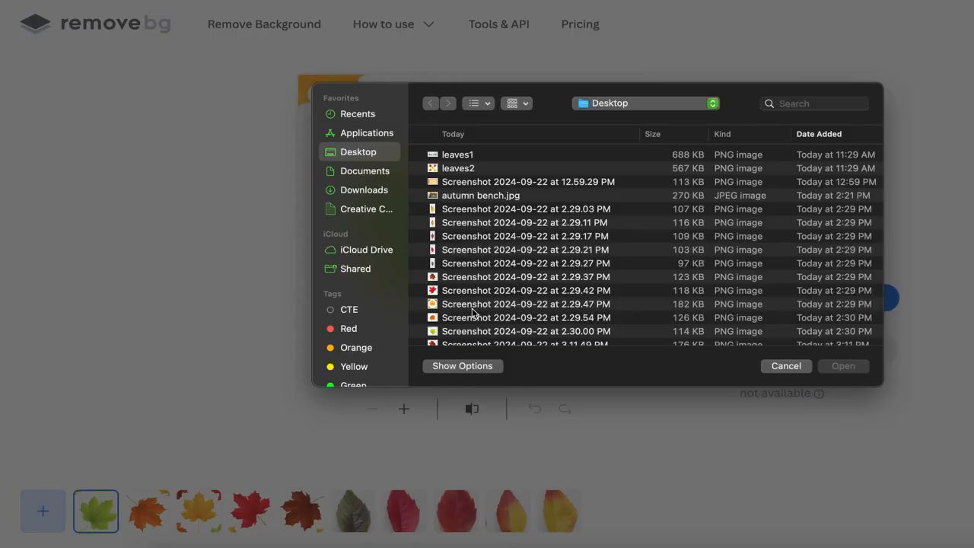
scroll(468, 327, down, 3)
double_click(479, 277)
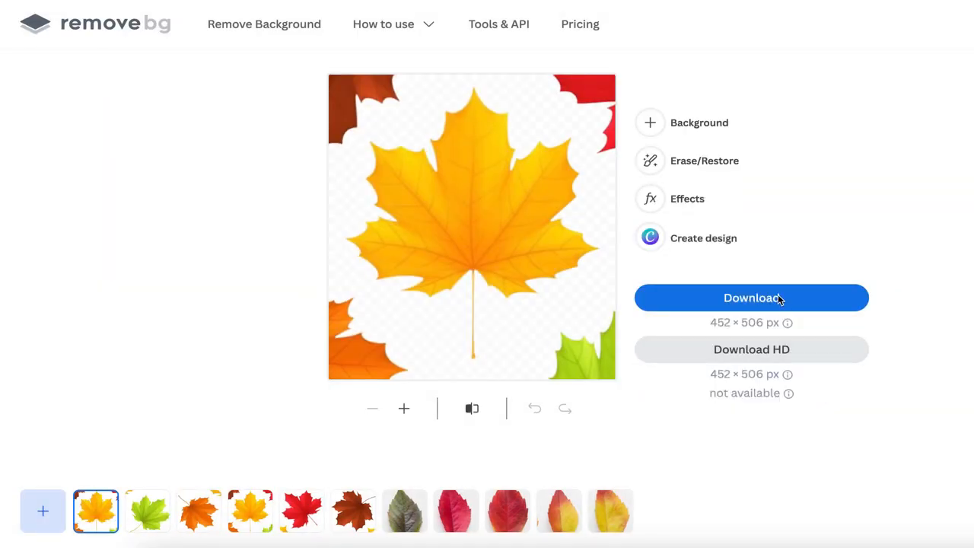
click(778, 298)
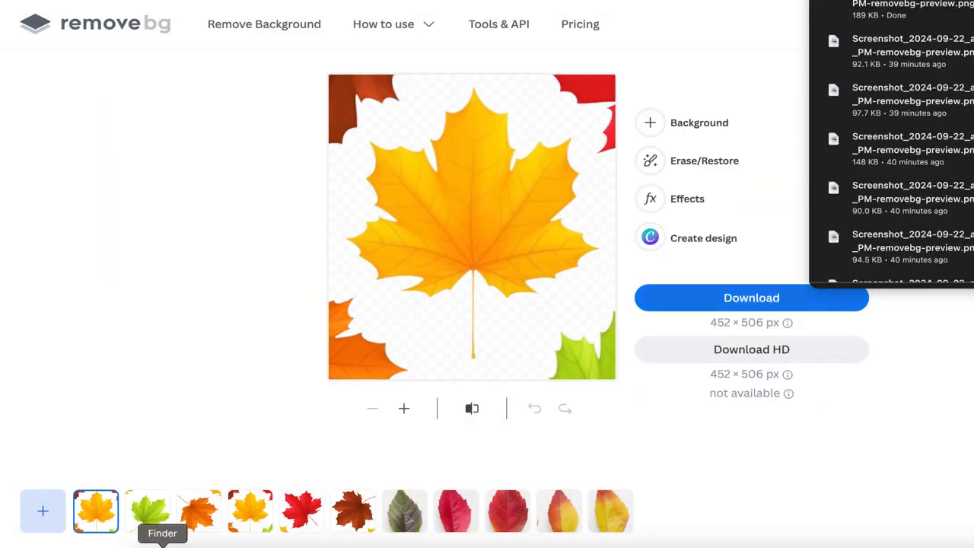
- Locate the downloaded background-free leaf image and the files leaf1.png through leaf10.png in the Downloads folder in Finder
click(158, 542)
click(468, 115)
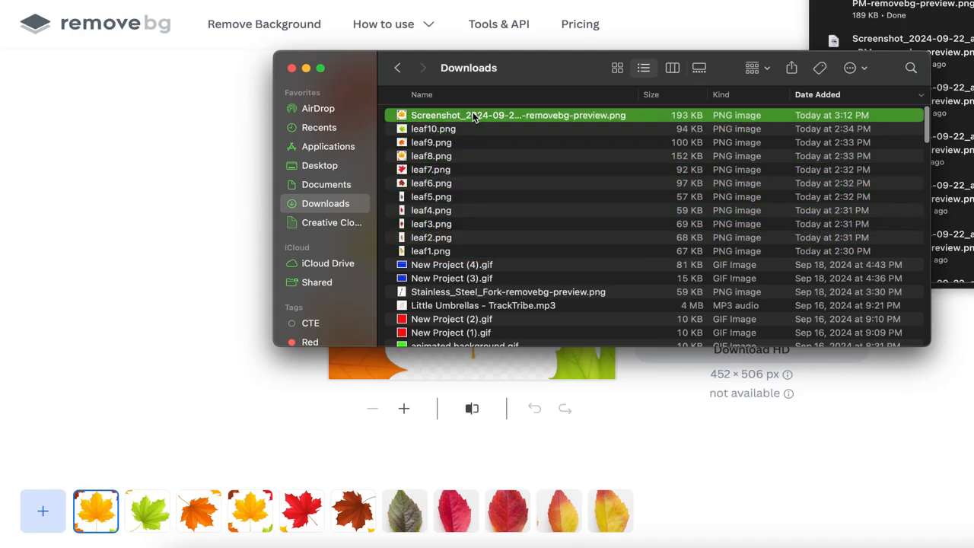
click(424, 254)
click(454, 130)
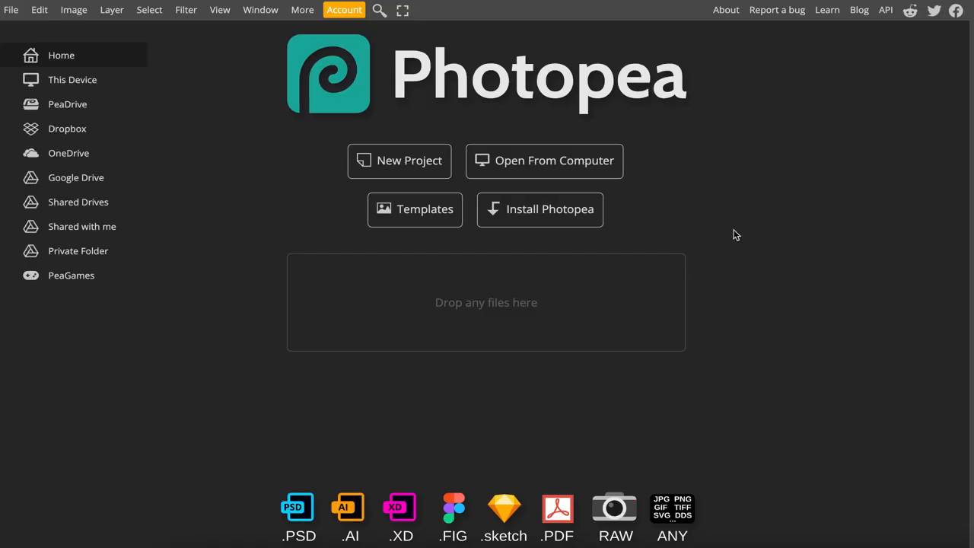
- Create a 1280 × 720 px project with a white background in Photopea and place autumn bench.jpg from the desktop in it
click(403, 169)
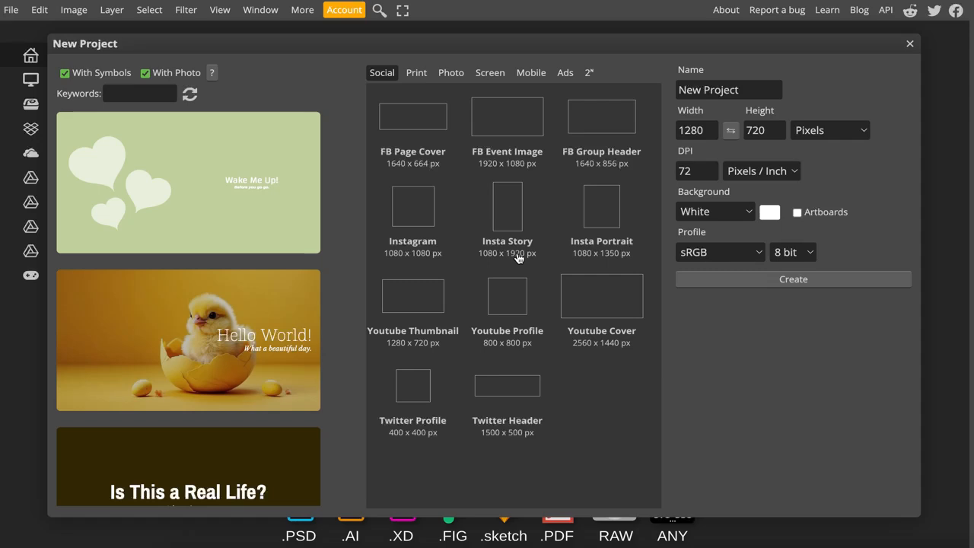
click(740, 283)
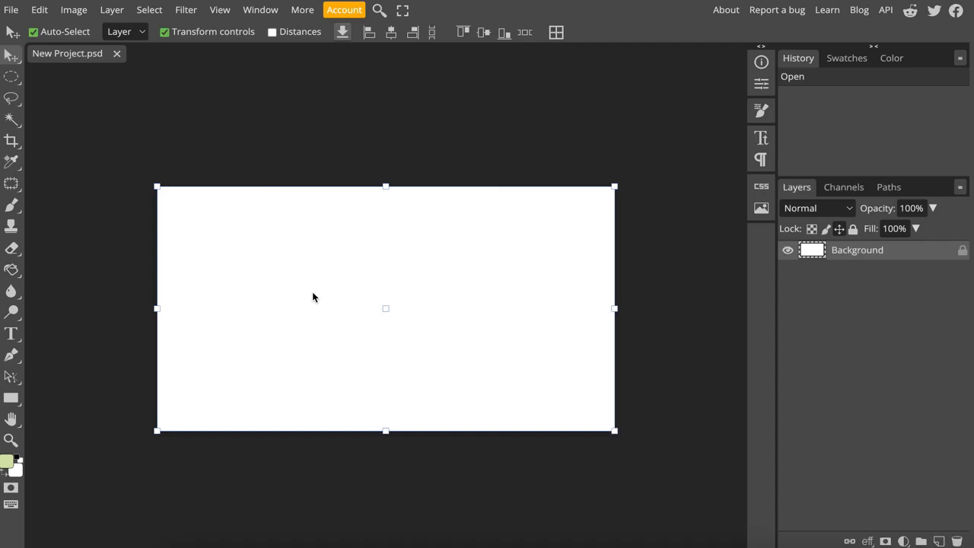
click(188, 546)
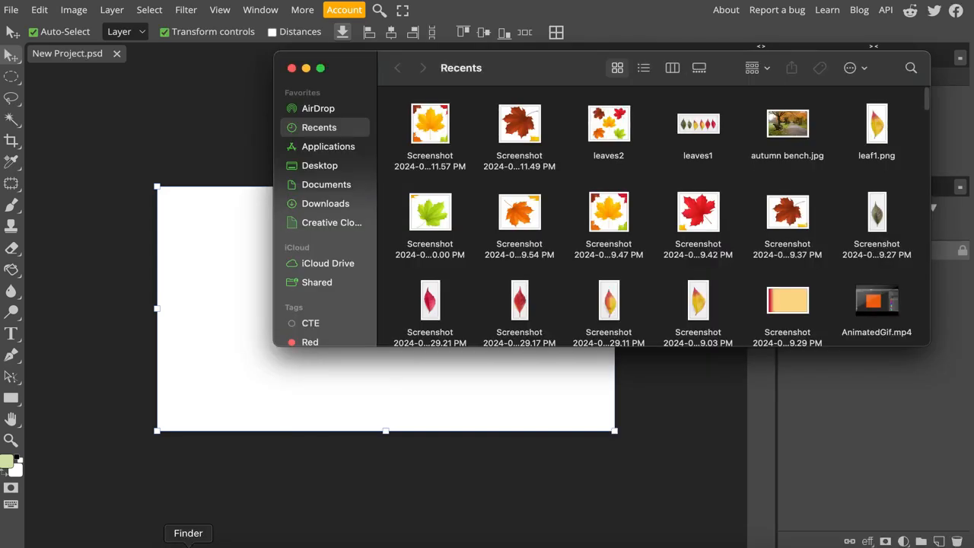
click(335, 169)
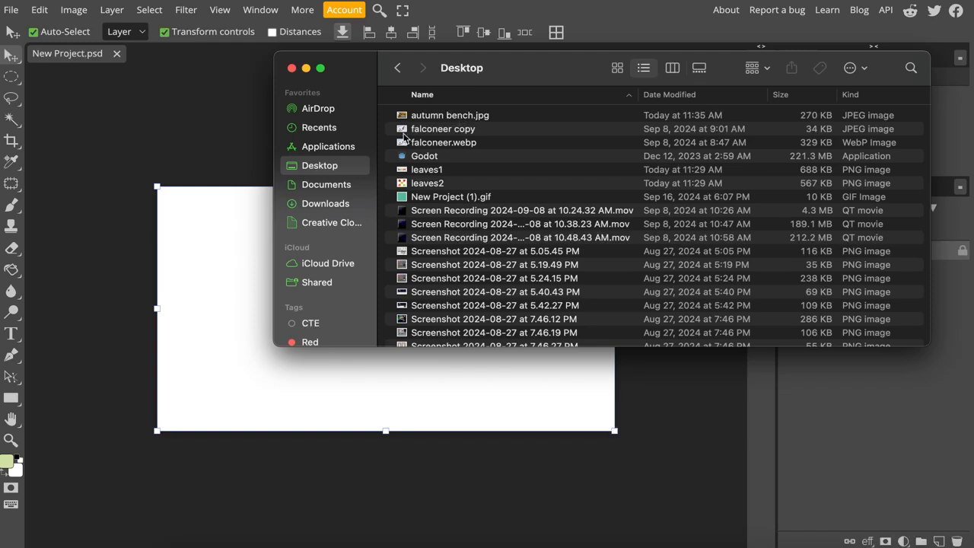
click(440, 117)
drag(438, 120, 256, 373)
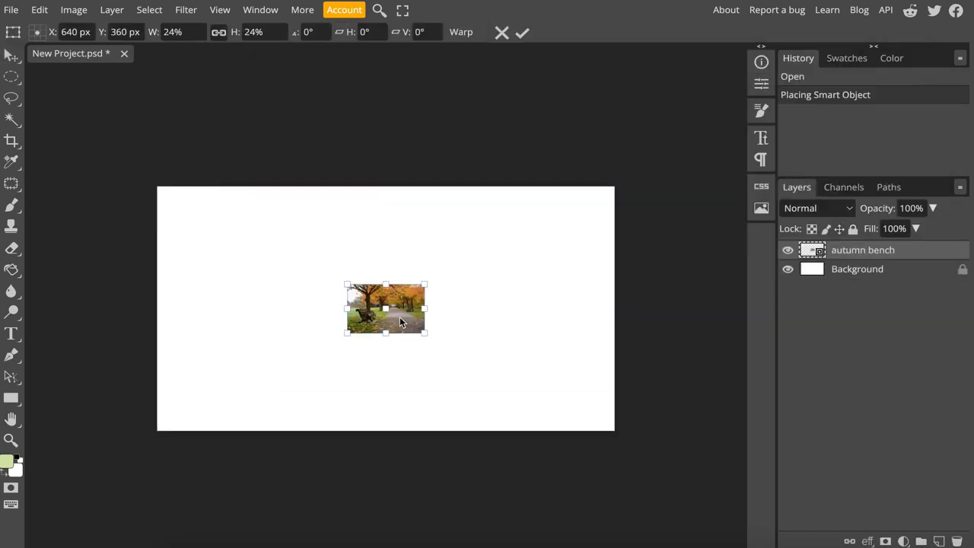
- Scale the autumn bench image to 120% so it fills the canvas height, and centre it at X 640, Y 360 px
drag(347, 285, 185, 185)
drag(424, 333, 579, 430)
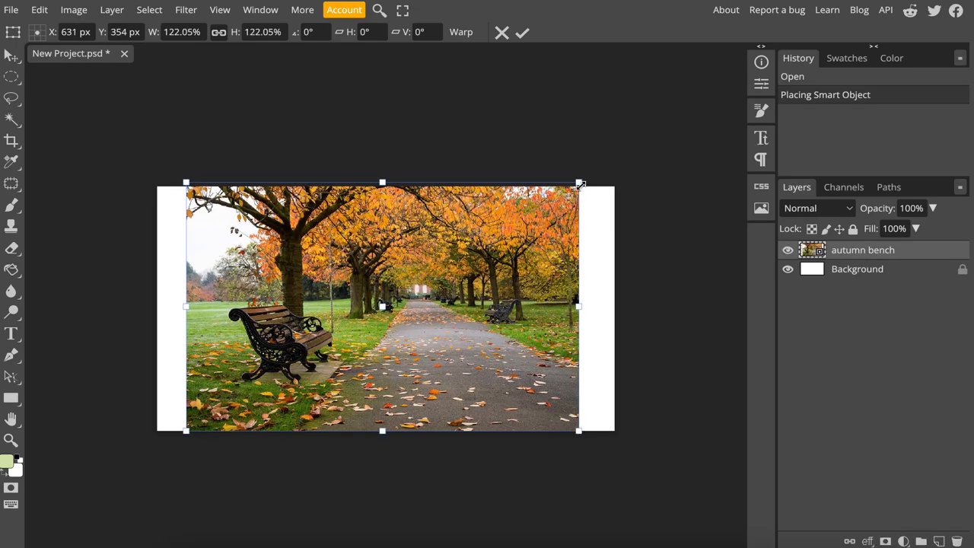
drag(580, 184, 574, 188)
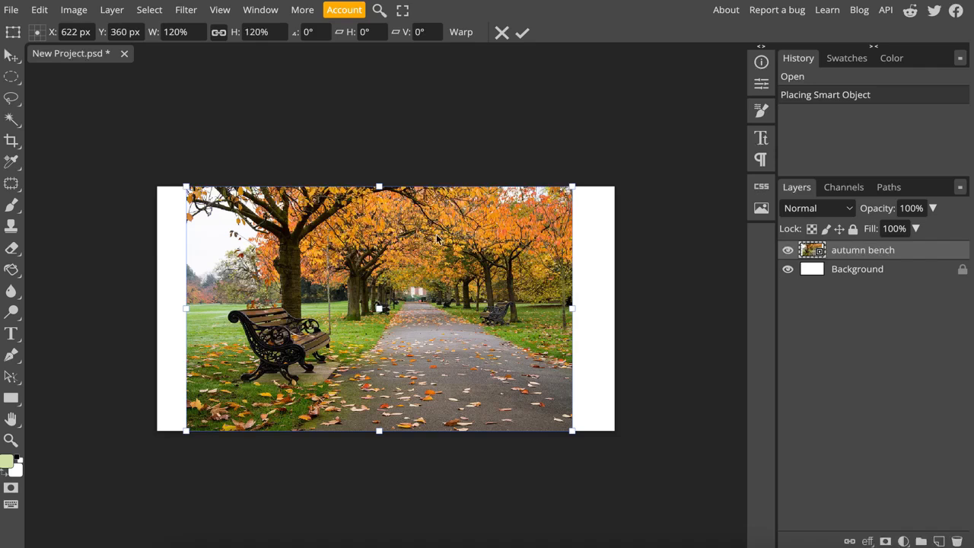
drag(439, 241, 445, 240)
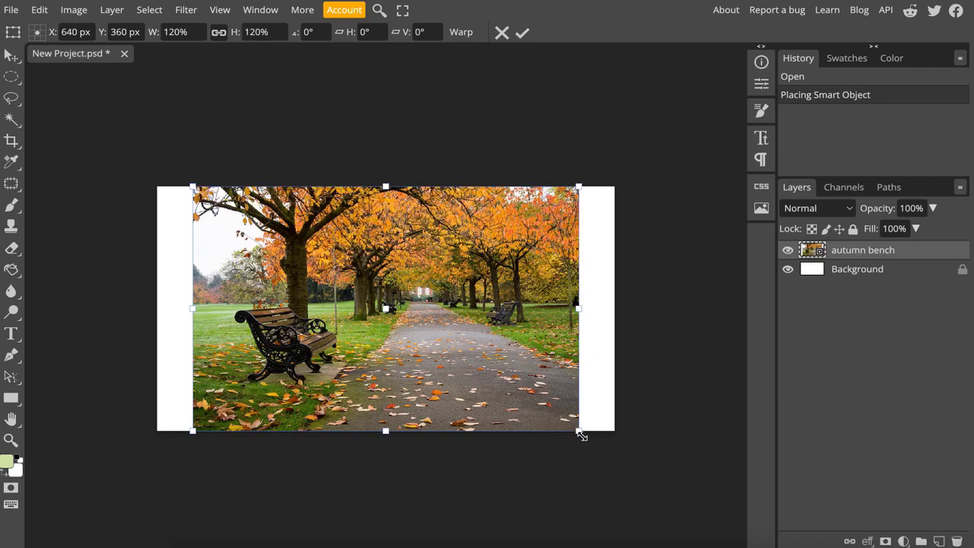
drag(580, 433, 581, 434)
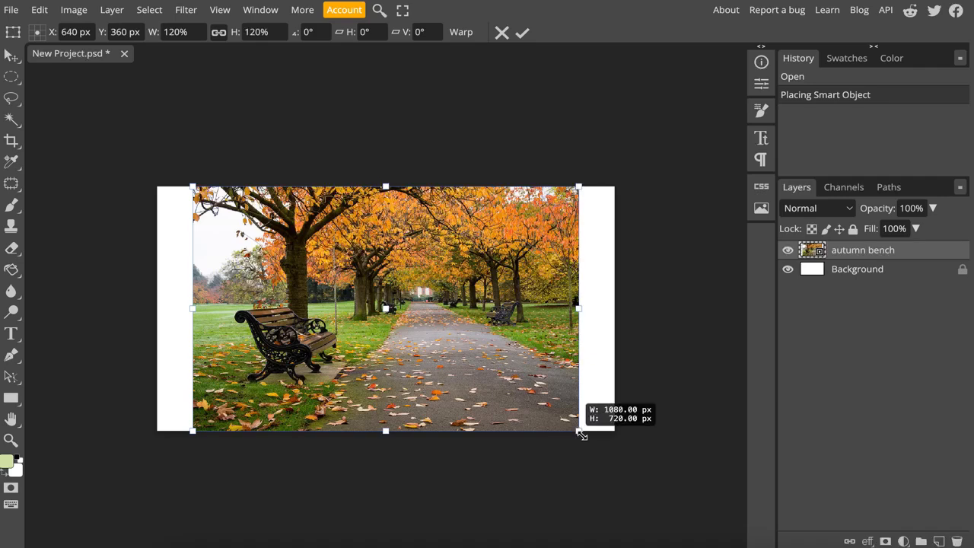
drag(581, 435, 584, 426)
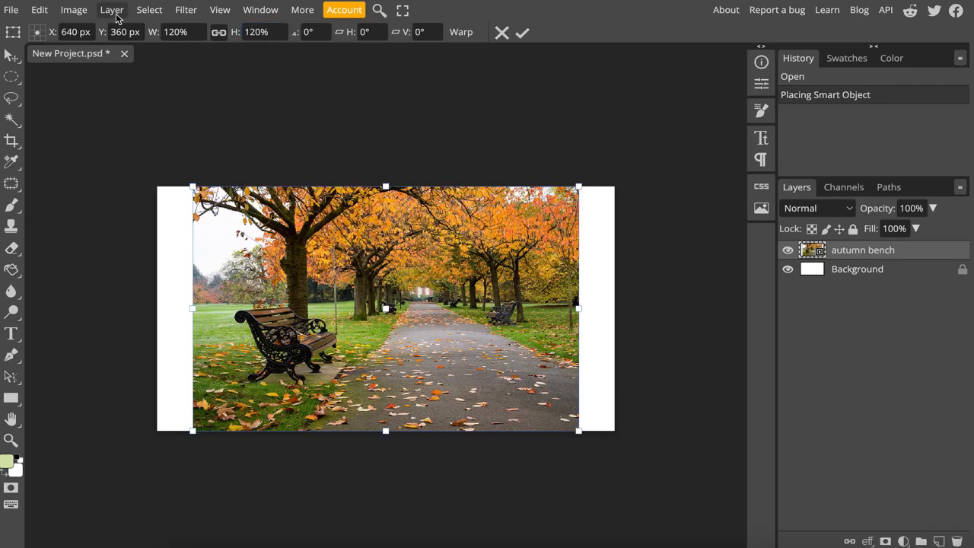
- Set the canvas width to 1080 pixels to match the autumn bench image
click(73, 10)
click(105, 219)
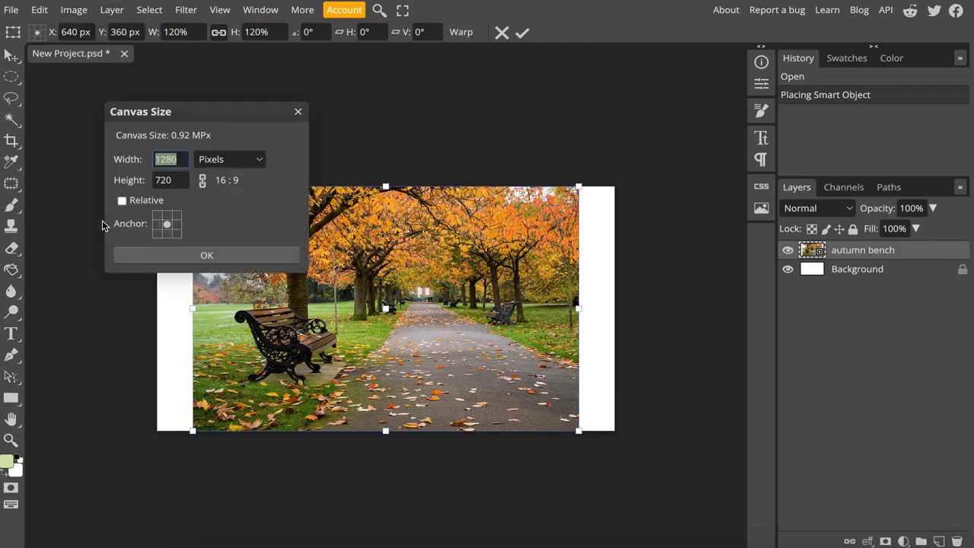
text(1080)
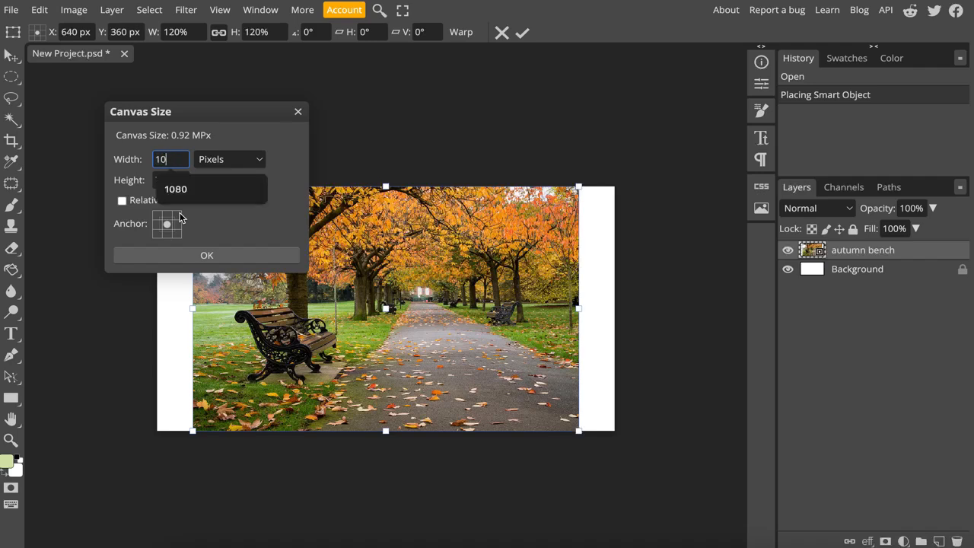
click(158, 256)
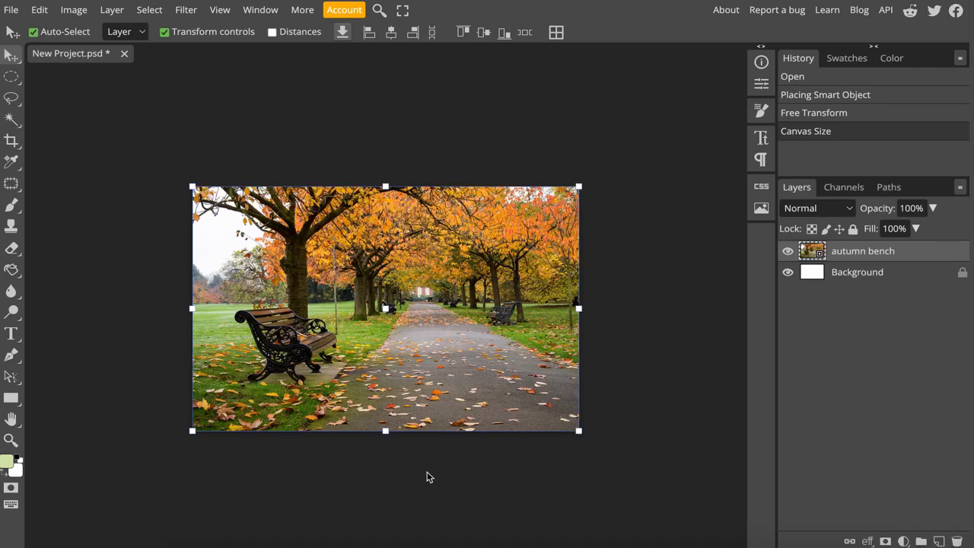
- Place leaf1.png through leaf10.png from the Downloads folder as separate layers above the autumn bench image
click(190, 544)
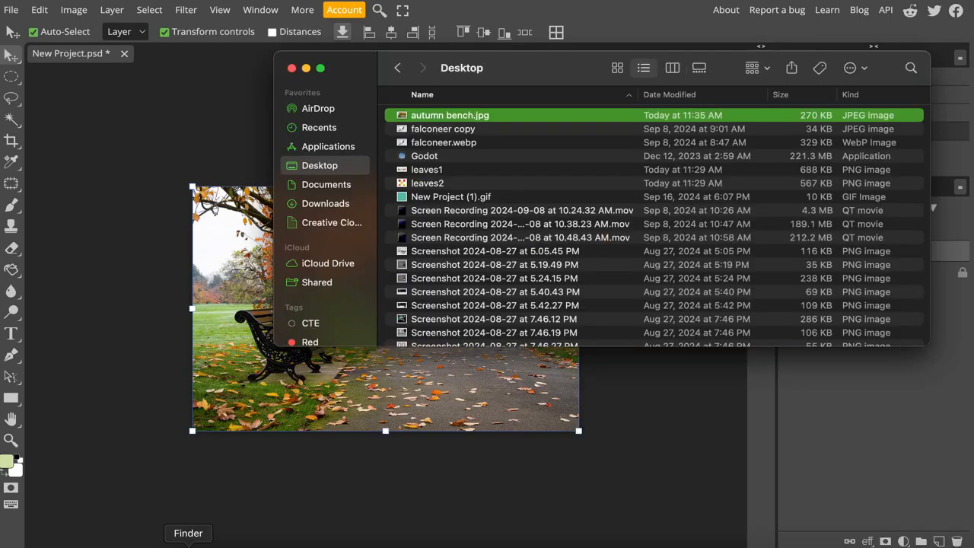
scroll(511, 271, down, 2)
scroll(487, 268, down, 5)
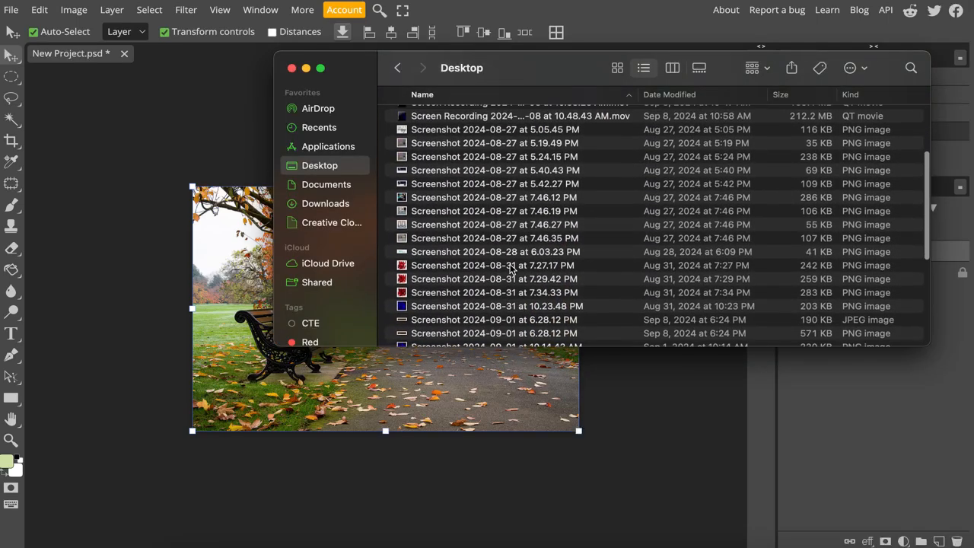
scroll(449, 266, up, 5)
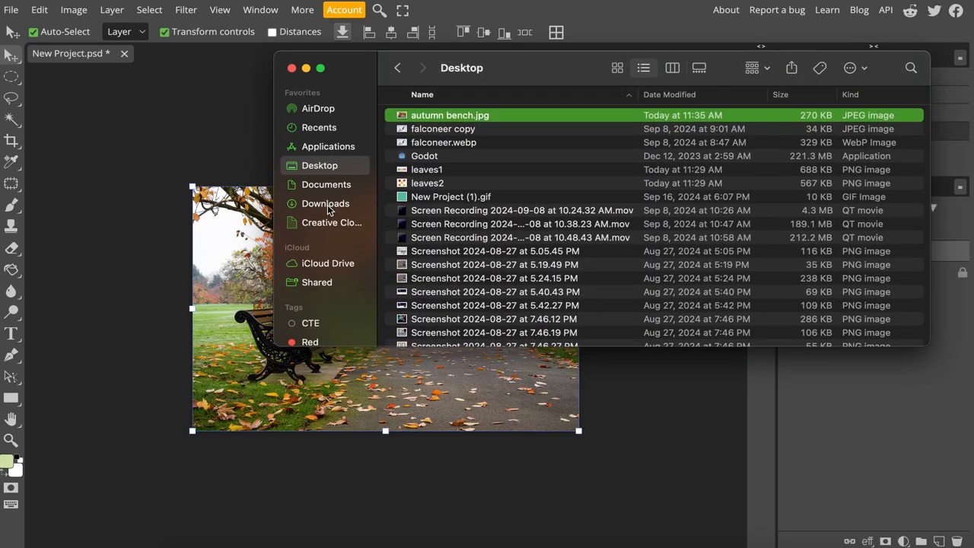
click(331, 204)
click(443, 253)
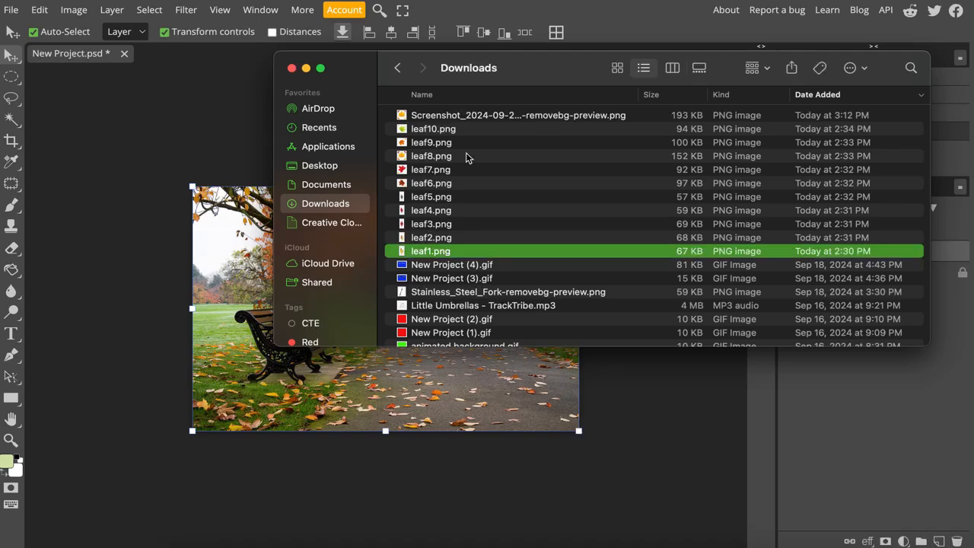
shift+click(476, 135)
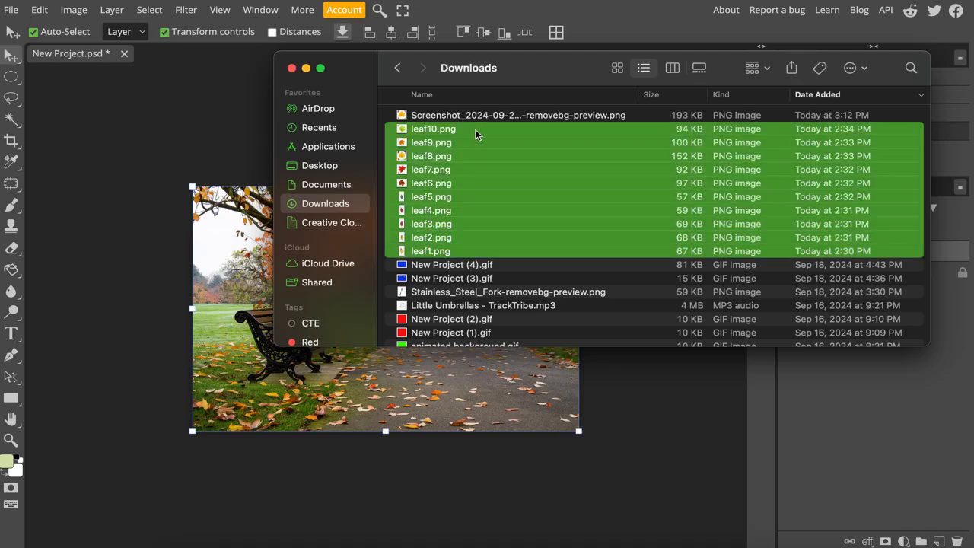
drag(477, 135, 211, 289)
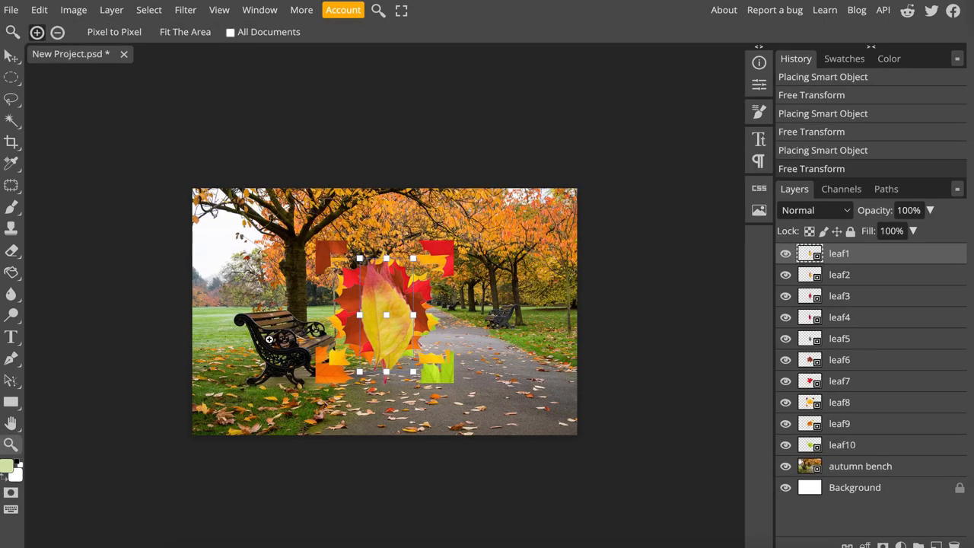
click(269, 340)
click(269, 339)
click(269, 339)
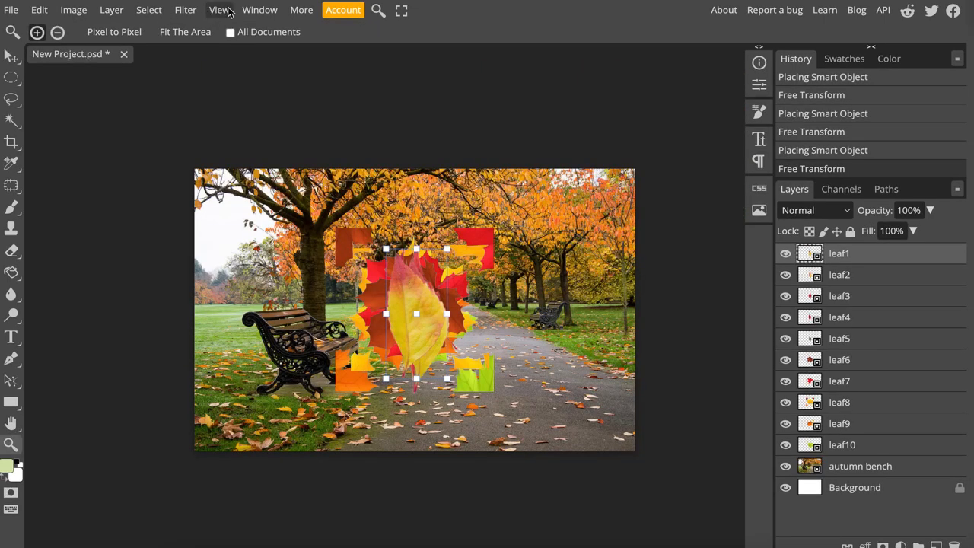
- Spread leaf1 and leaf3 over the bench side of the canvas and leaf2 and leaf4 over the opposite side of the path
click(219, 10)
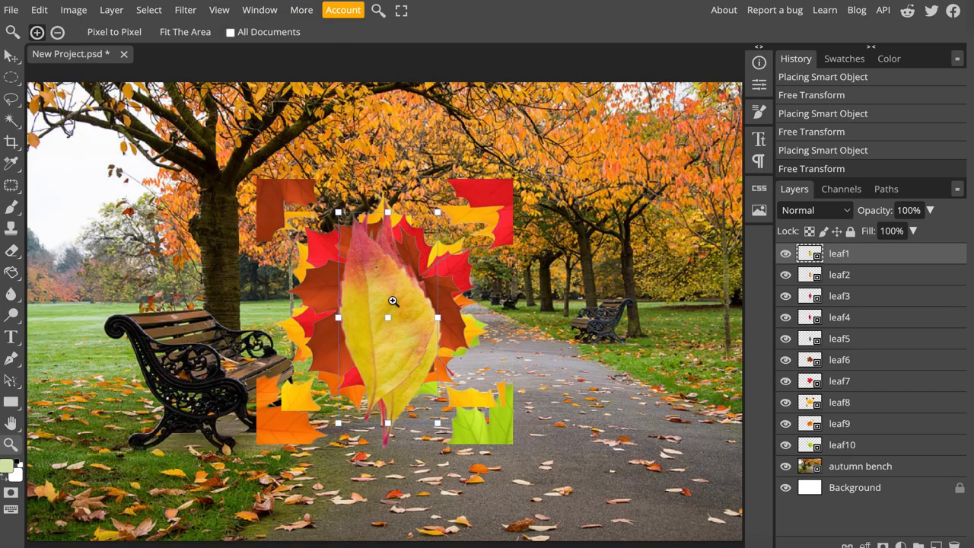
click(10, 57)
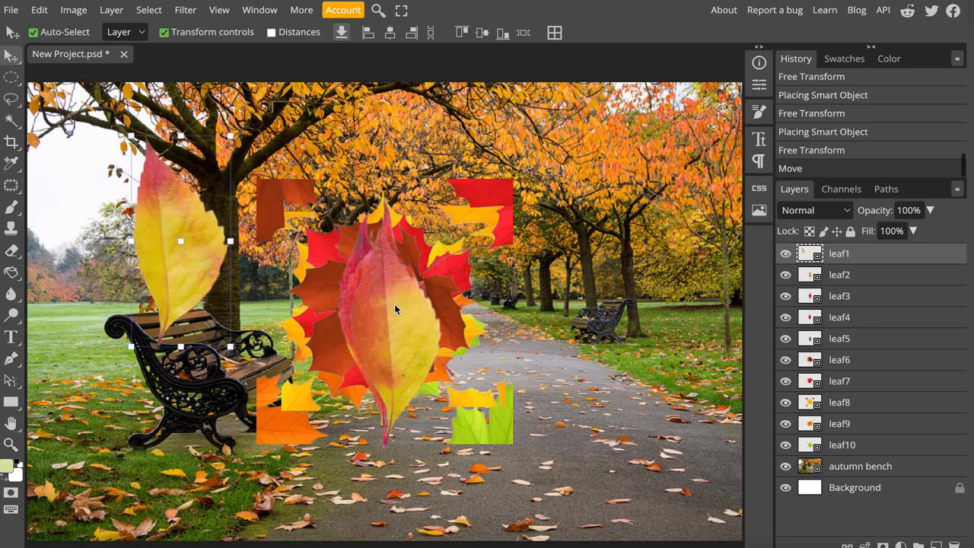
drag(401, 303, 618, 201)
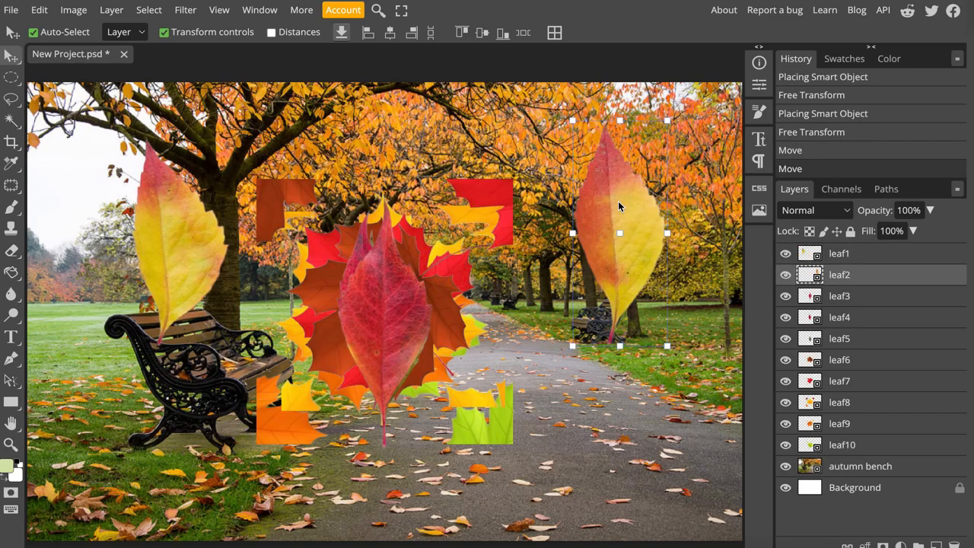
drag(395, 310, 139, 365)
click(385, 311)
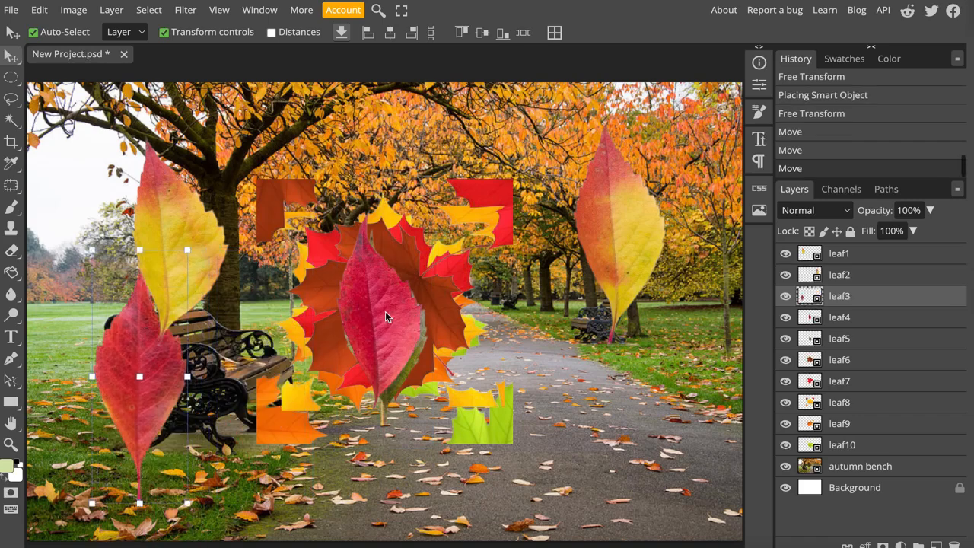
drag(357, 307, 593, 374)
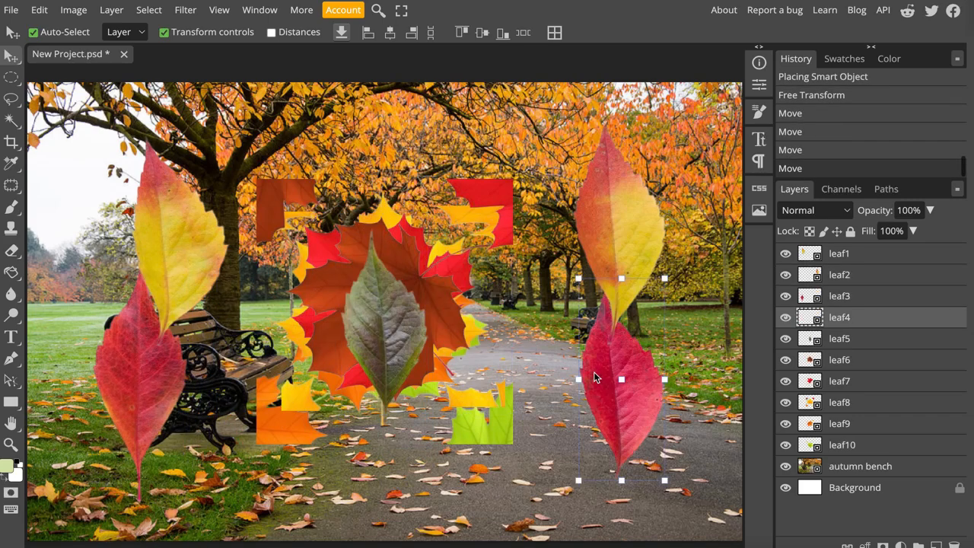
- Move the green leaf5 into the sky area beside the yellow leaf and the brown leaf6 down over the path
drag(385, 320, 87, 207)
drag(389, 318, 504, 397)
drag(553, 330, 525, 346)
key(ctrl+z)
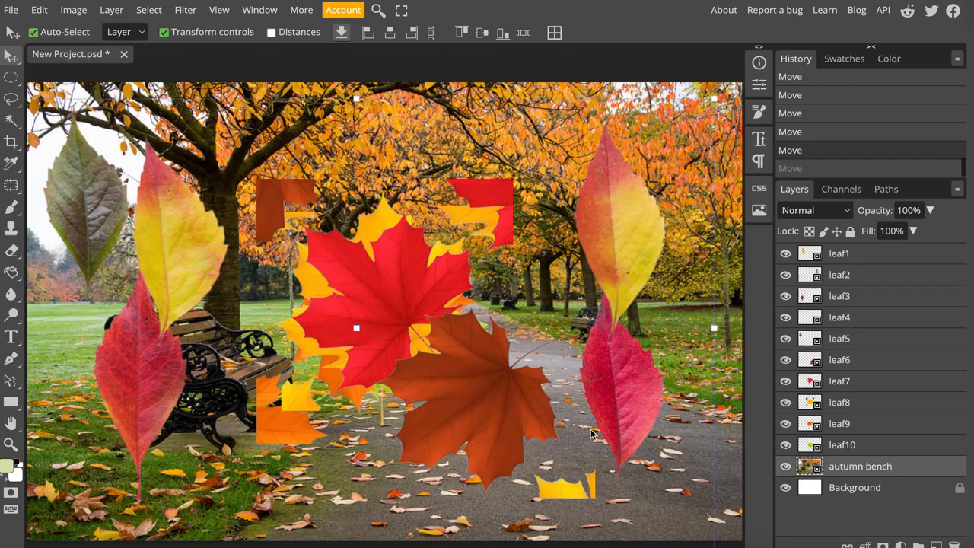
key(ctrl+z)
key(ctrl+shift+z)
key(ctrl+shift+z)
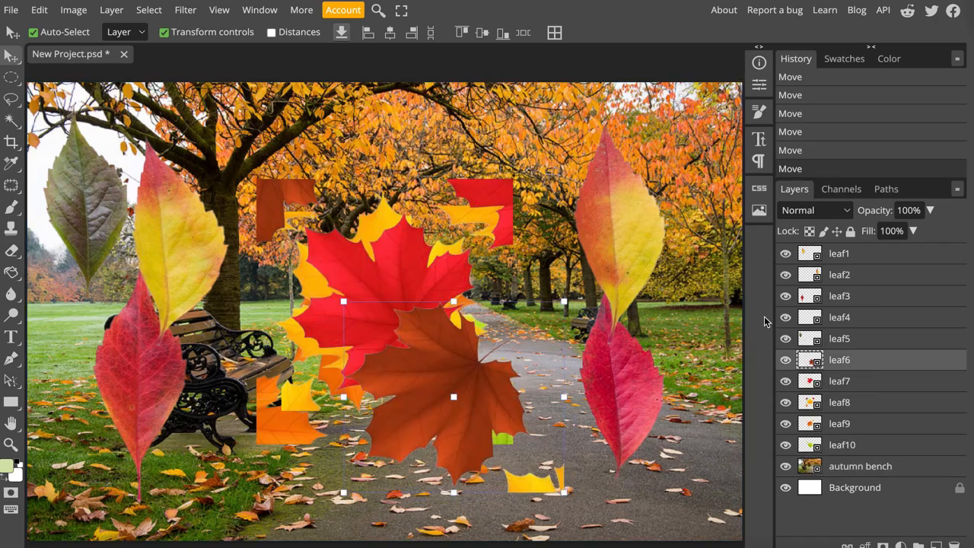
- Hide the autumn bench layer, then rasterize leaf6 and erase the stray yellow fragment below the brown leaf
click(786, 466)
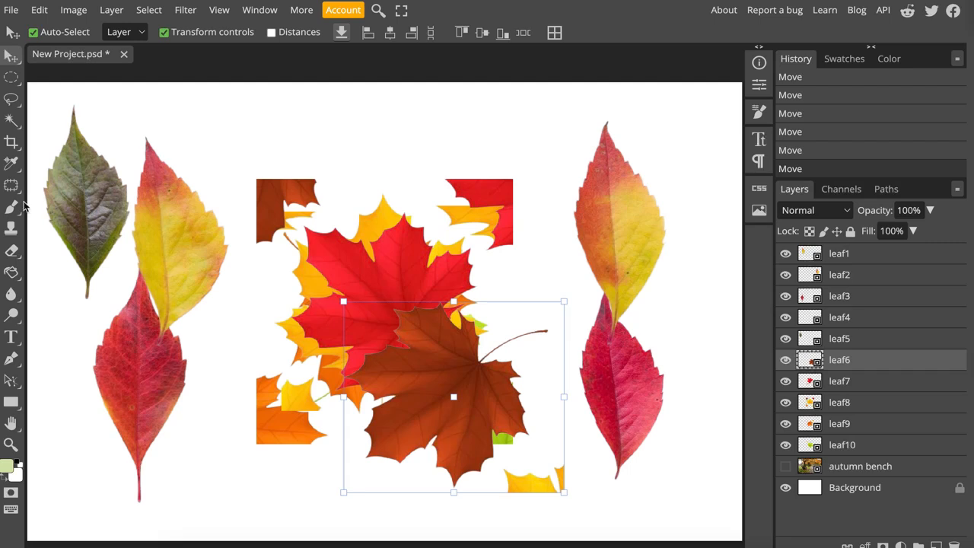
click(13, 254)
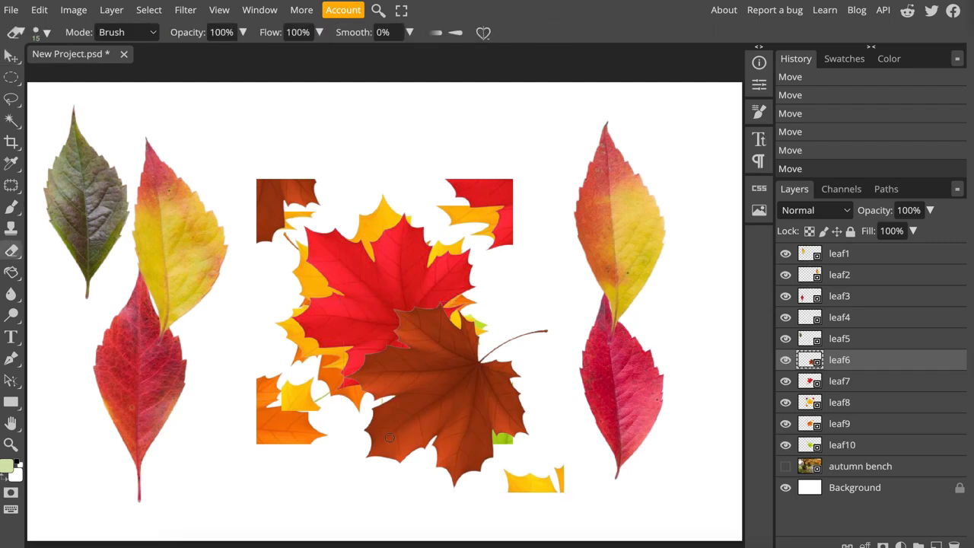
click(525, 484)
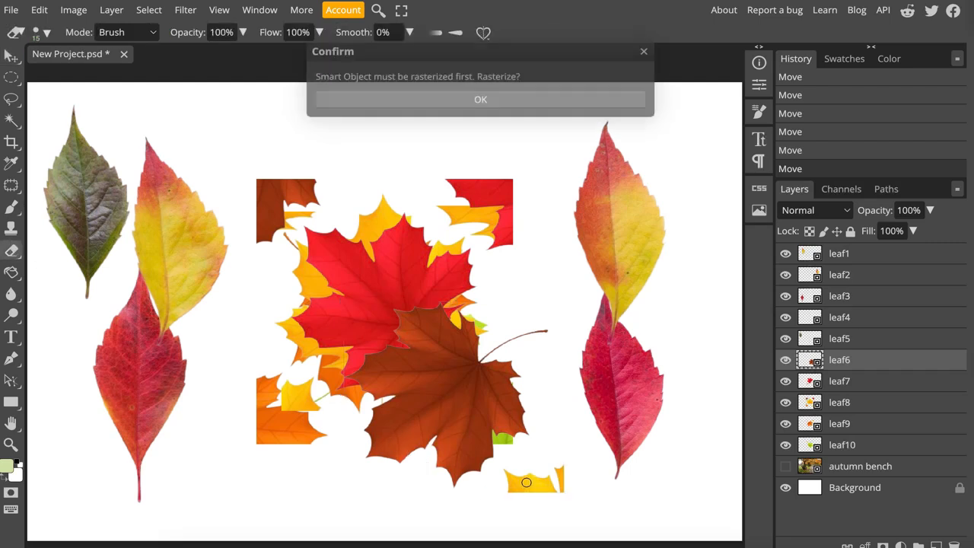
click(432, 97)
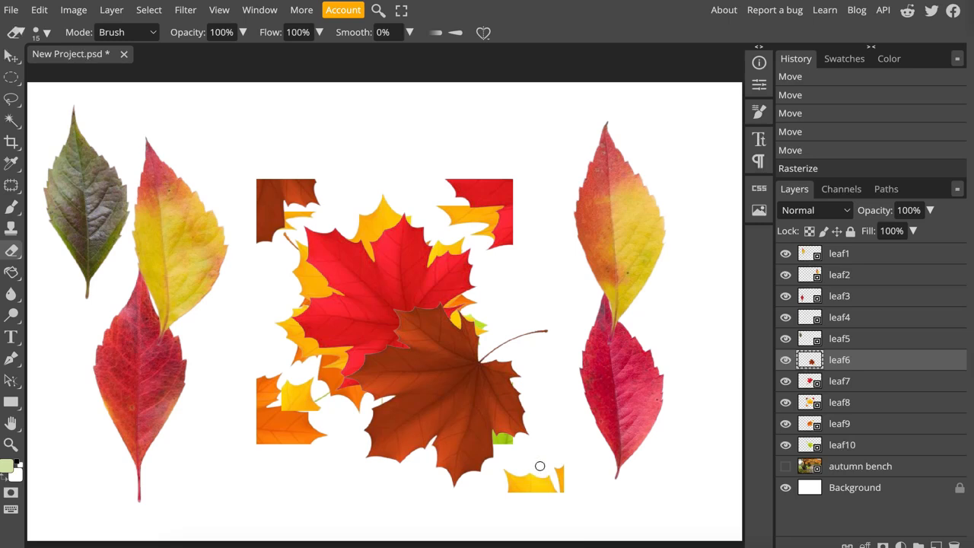
mouse_move(548, 498)
mouse_down()
mouse_move(566, 466)
mouse_move(566, 497)
mouse_move(546, 472)
mouse_move(523, 502)
mouse_move(542, 485)
mouse_move(505, 483)
mouse_up()
- Arrange leaf4 and leaf2 side by side in the canvas's upper-right area and place the brown leaf6 beneath them
key(v)
mouse_move(442, 353)
mouse_down()
mouse_move(541, 404)
mouse_move(530, 374)
mouse_up()
drag(619, 217, 689, 193)
drag(615, 378, 576, 207)
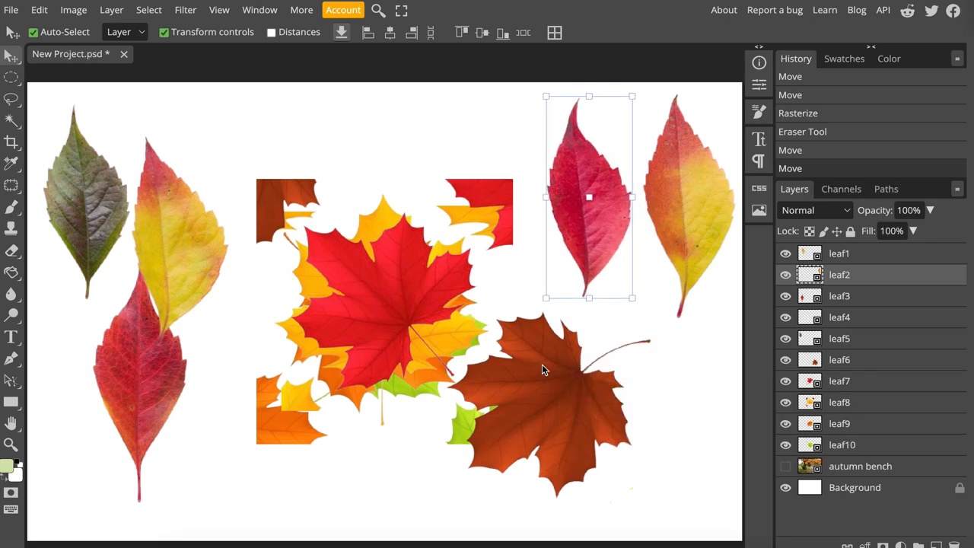
drag(542, 380, 622, 397)
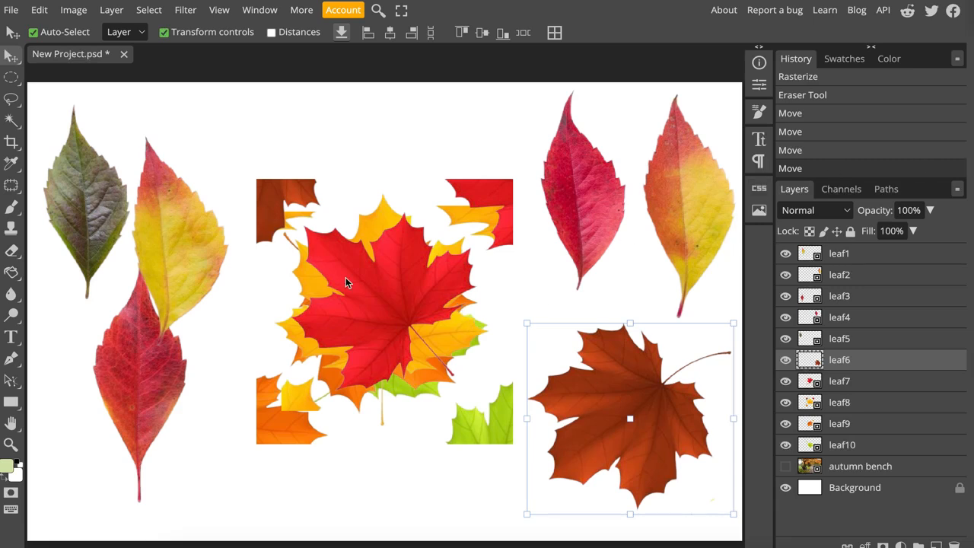
- Move the red leaf7 down beside the brown leaf and shift the yellow leaf8 up and to the left
drag(356, 282, 406, 386)
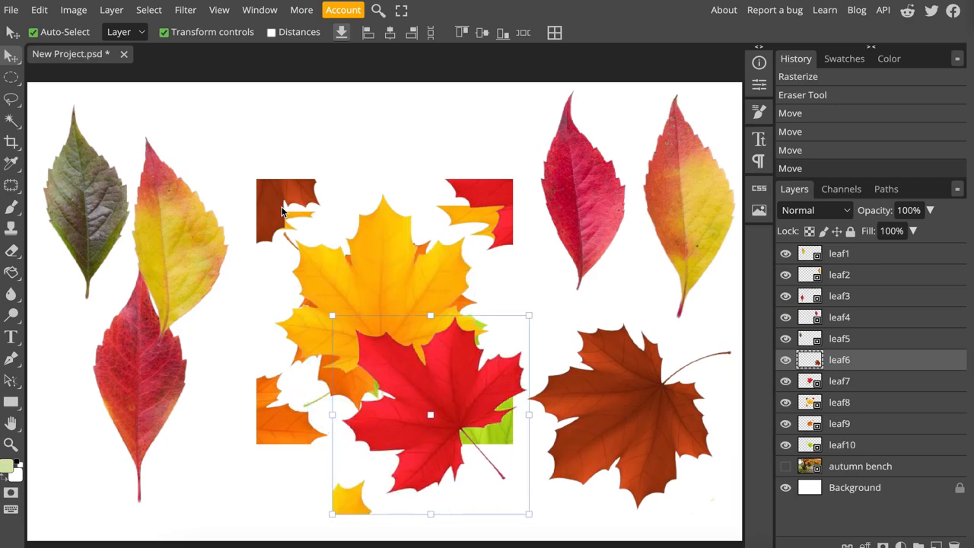
drag(261, 174, 251, 108)
drag(504, 219, 355, 301)
key(Return)
key(ctrl+z)
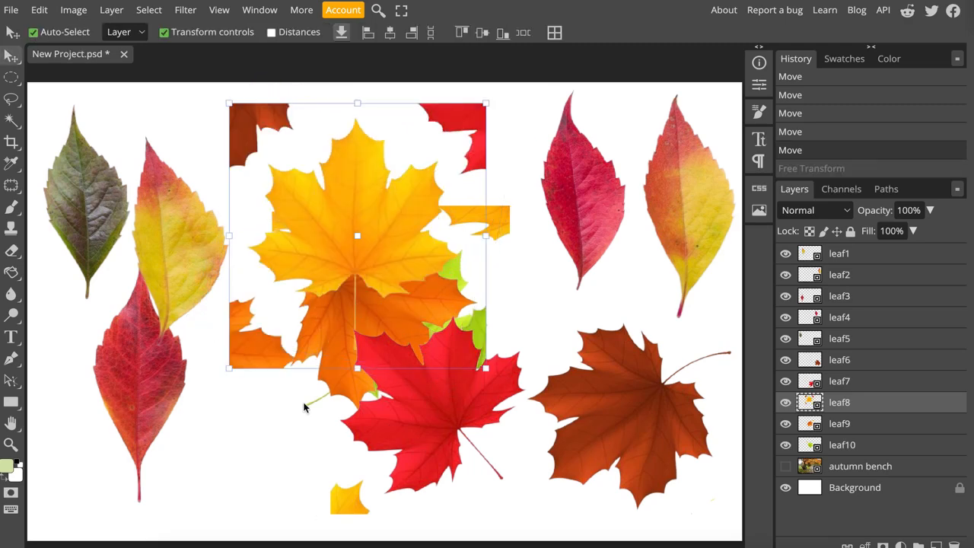
- Rasterize leaf8 and erase the stray red fragment at its upper-right corner
key(e)
click(302, 140)
click(475, 101)
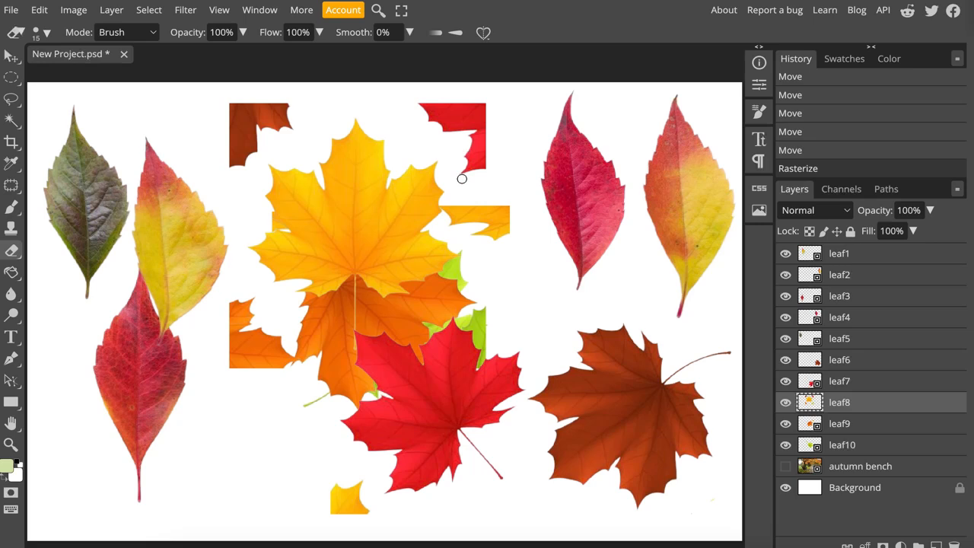
mouse_move(461, 174)
mouse_down()
mouse_move(486, 117)
mouse_move(485, 166)
mouse_move(478, 174)
mouse_move(482, 142)
mouse_move(465, 168)
mouse_move(486, 103)
mouse_move(450, 137)
mouse_move(470, 102)
mouse_move(458, 103)
mouse_move(446, 131)
mouse_move(464, 108)
mouse_move(454, 101)
mouse_move(436, 130)
mouse_move(441, 103)
mouse_move(414, 111)
mouse_up()
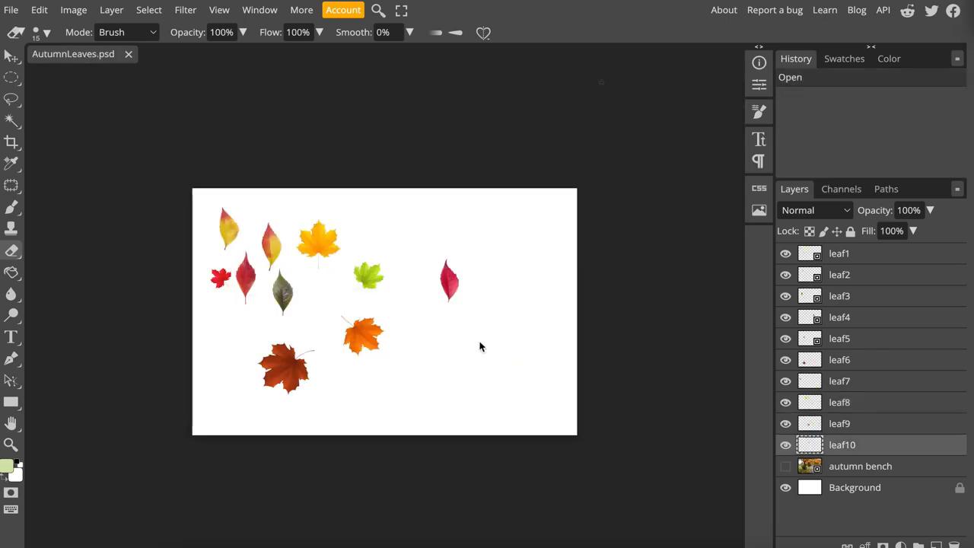
- Fit the AutumnLeaves.psd canvas to the work area and make the autumn bench layer visible behind the leaves
click(219, 14)
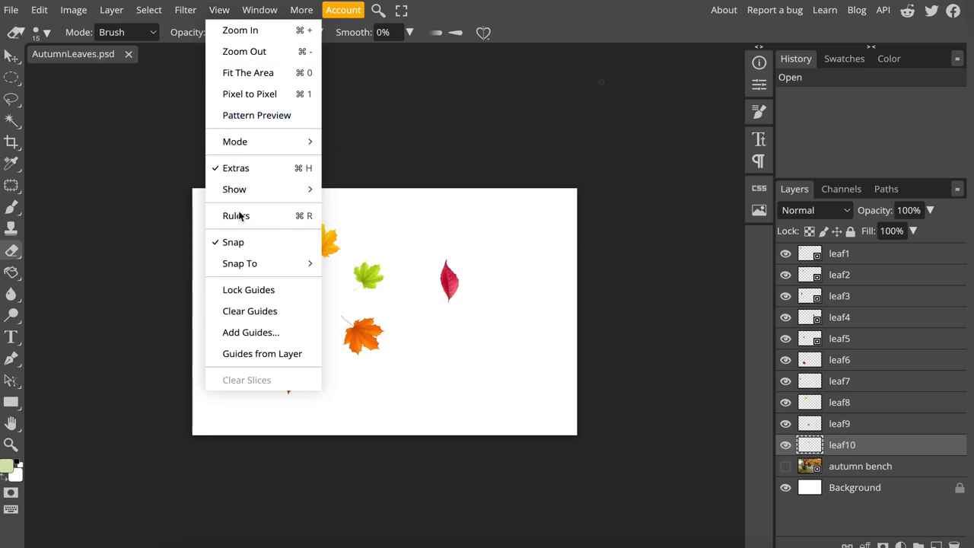
click(263, 72)
click(785, 466)
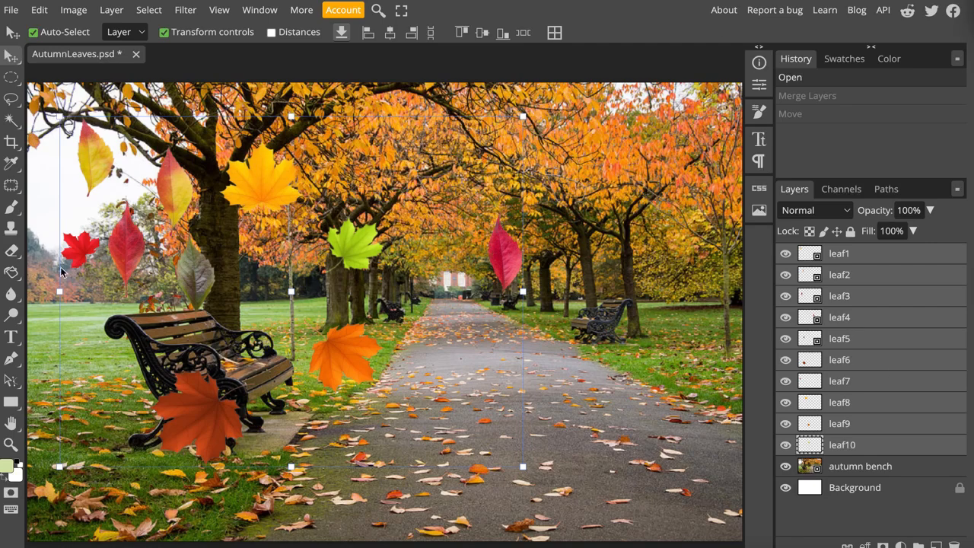
- Add the text "Wecolme Fall to All" over the lower part of the path in 42 px lime green DejaVu Sans
click(11, 336)
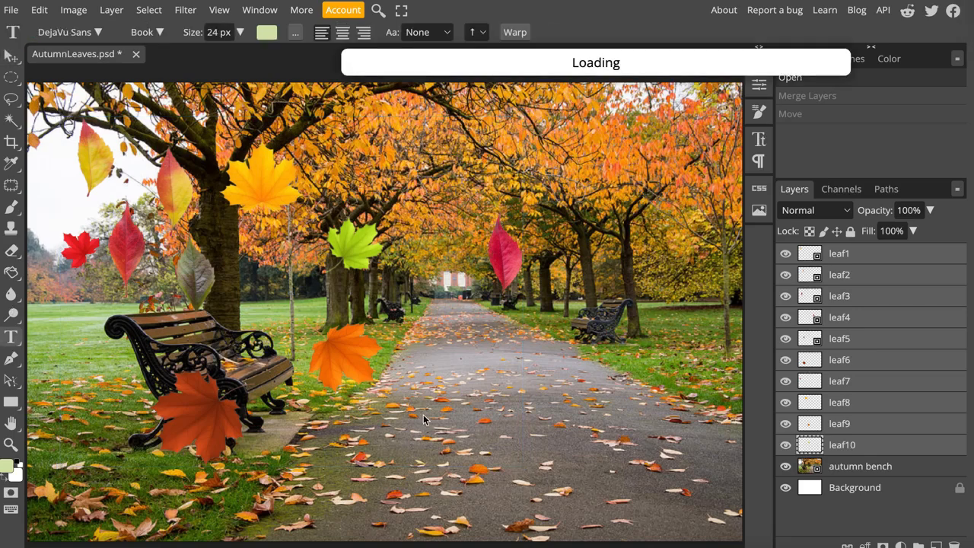
click(465, 430)
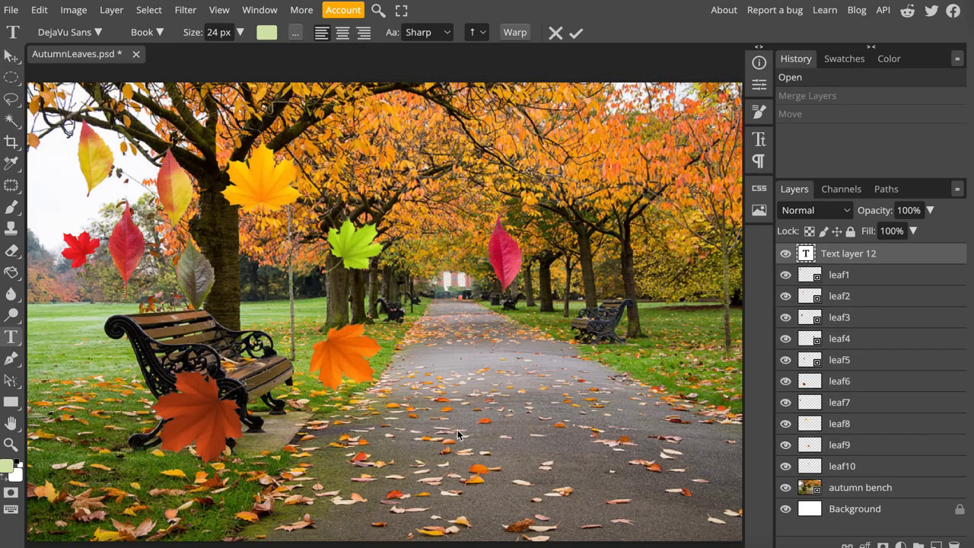
text(Wecolme)
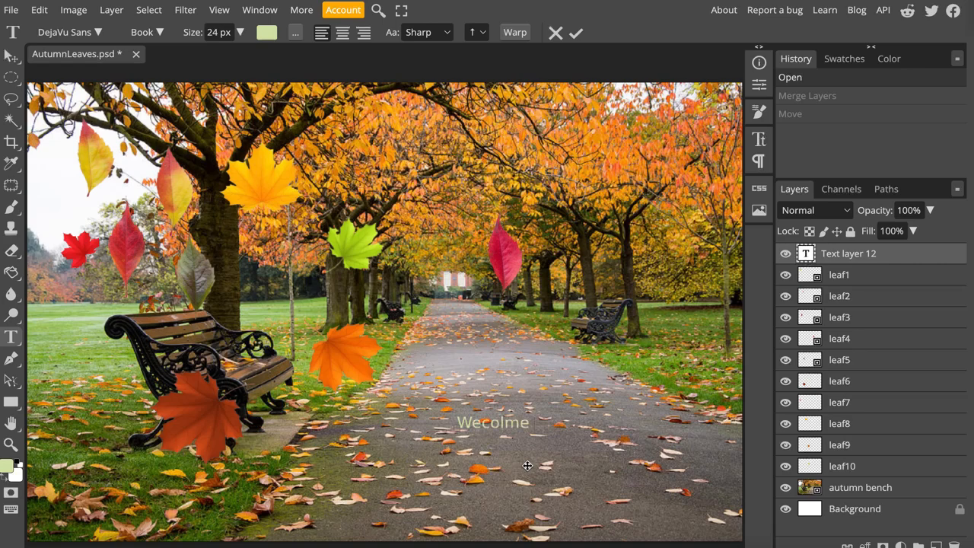
text( Fall to All)
drag(604, 423, 455, 424)
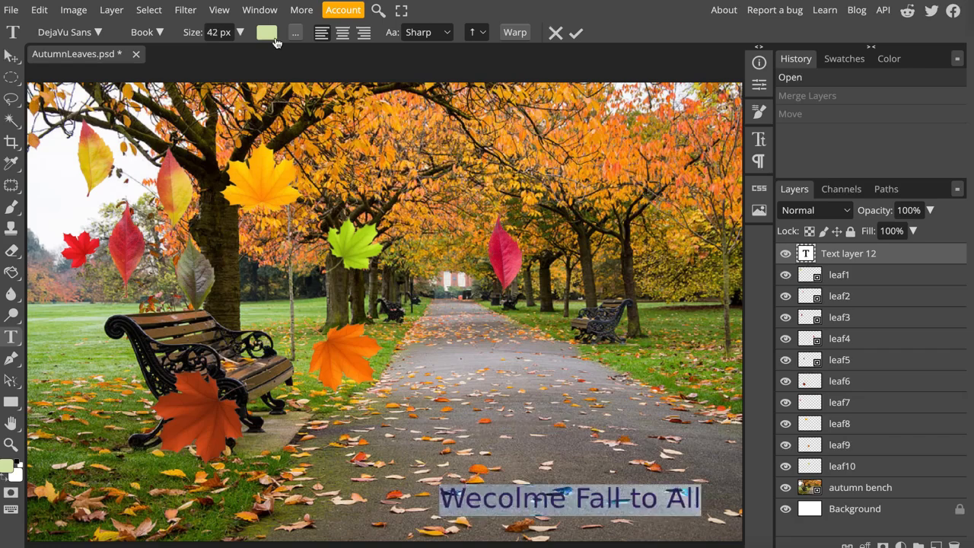
click(275, 38)
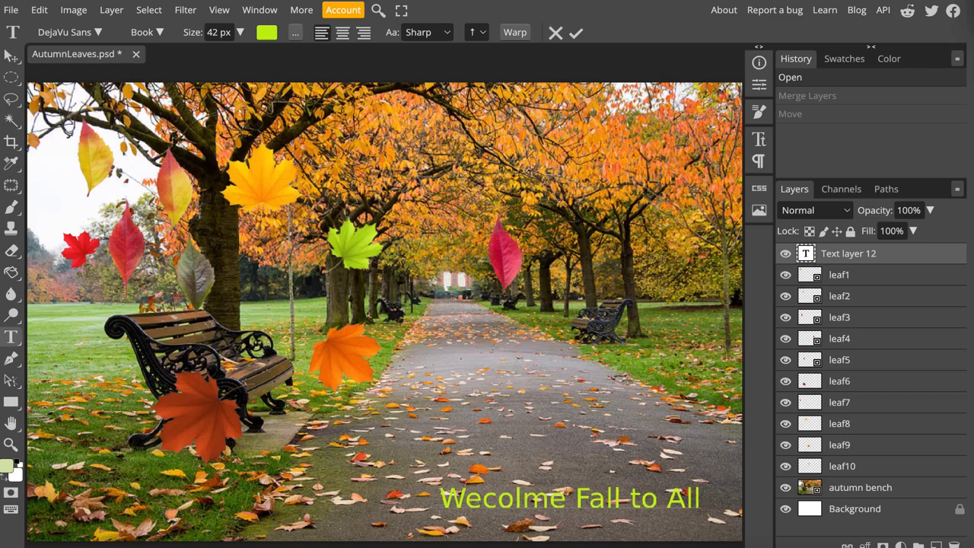
- Duplicate the text layer as a red copy and prefix the copy's name with "_a_"
right_click(829, 257)
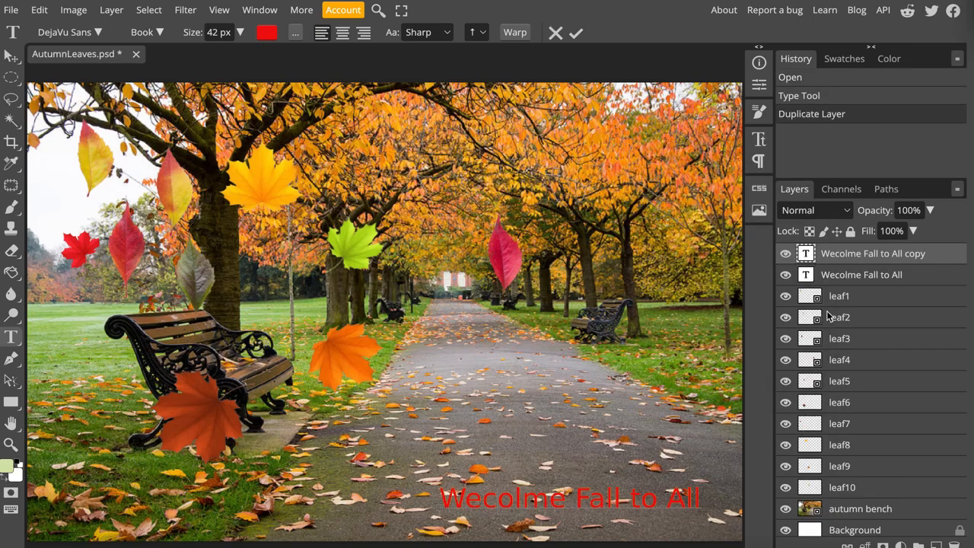
double_click(836, 255)
click(827, 258)
text(_a_)
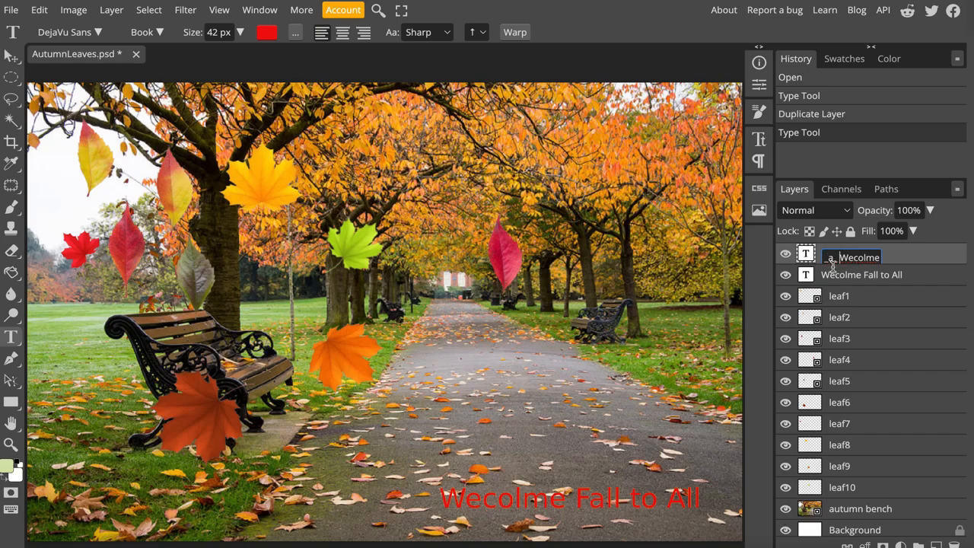
- Prefix the name of the original lime green text layer with "_a_"
click(837, 279)
double_click(838, 276)
click(822, 276)
text(_a_)
click(841, 297)
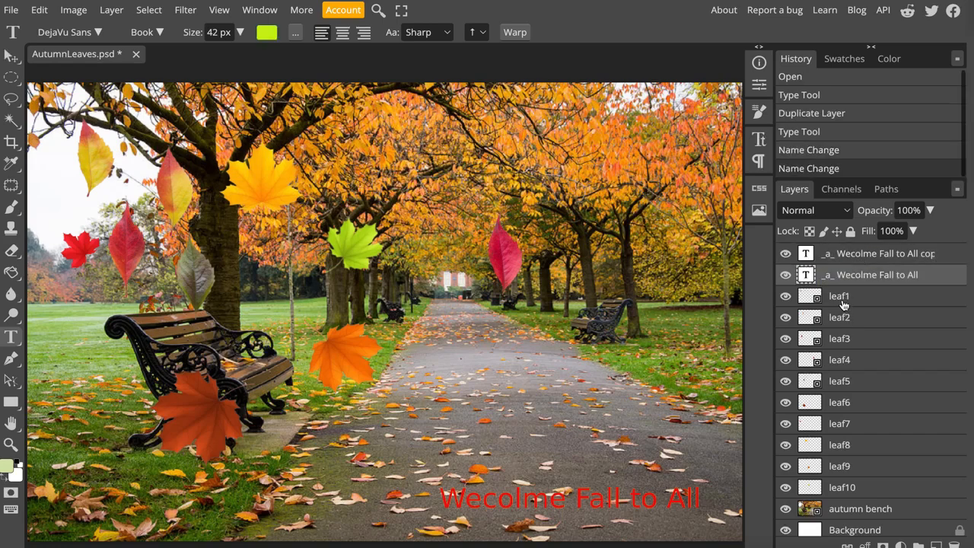
- Add the "_a_" prefix to the names of the leaf1, leaf2 and leaf3 layers
double_click(840, 297)
click(831, 300)
text(_a_)
double_click(841, 317)
click(833, 320)
text(_a_)
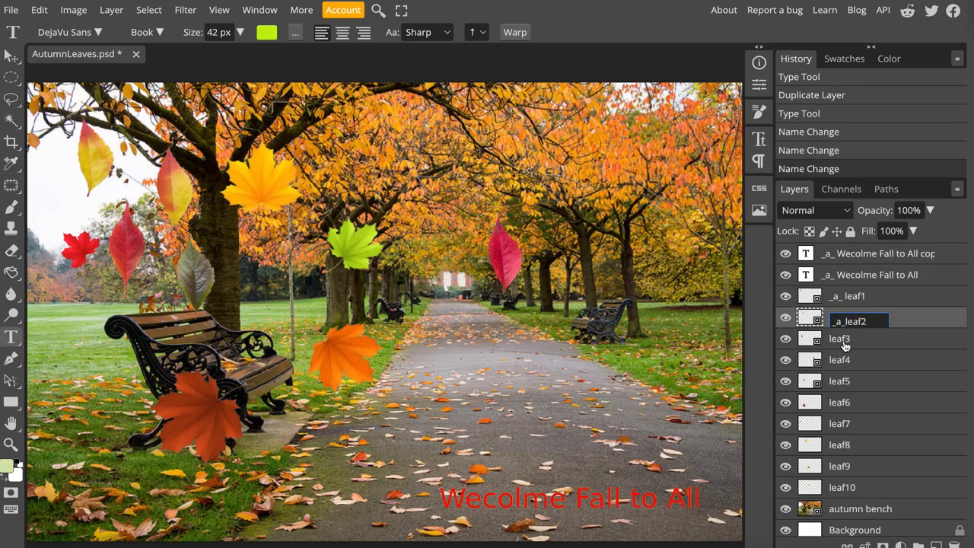
double_click(841, 338)
click(834, 343)
text(_a_)
- Add the "_a_" prefix to the names of the leaf4, leaf5 and leaf6 layers
double_click(841, 360)
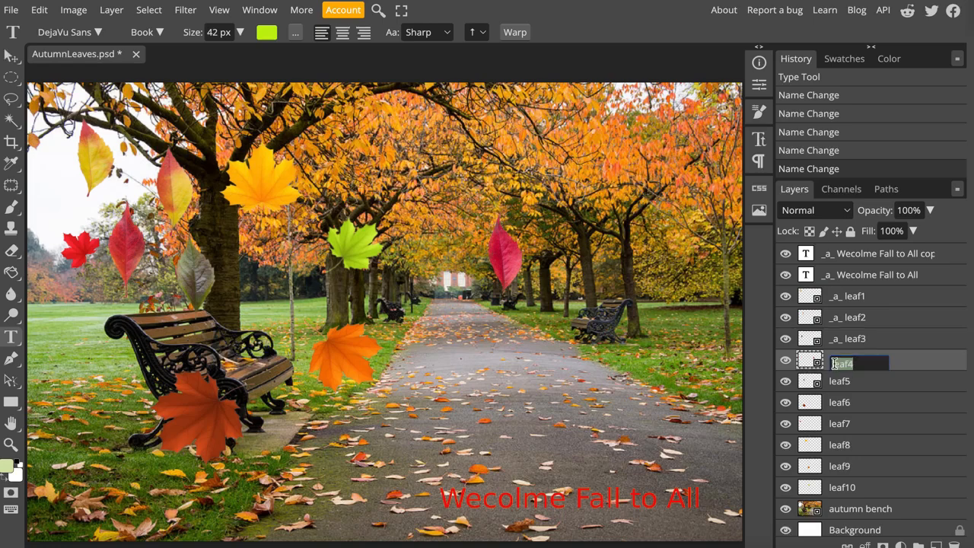
click(833, 364)
text(_a_)
double_click(841, 382)
click(832, 384)
text(_a_)
double_click(840, 402)
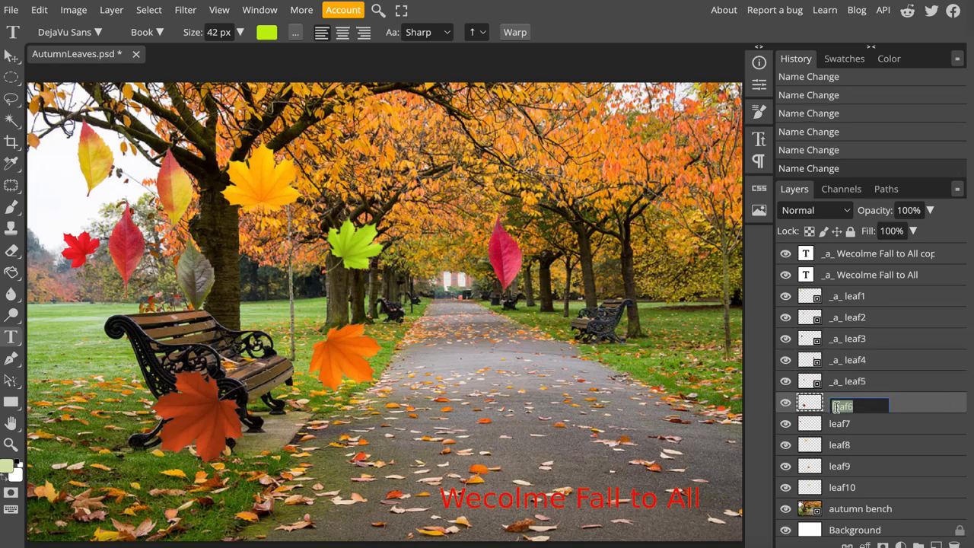
click(832, 406)
text(_a_)
key(Return)
- Add the "_a_" prefix to the names of the leaf7 and leaf8 layers
double_click(841, 426)
click(833, 427)
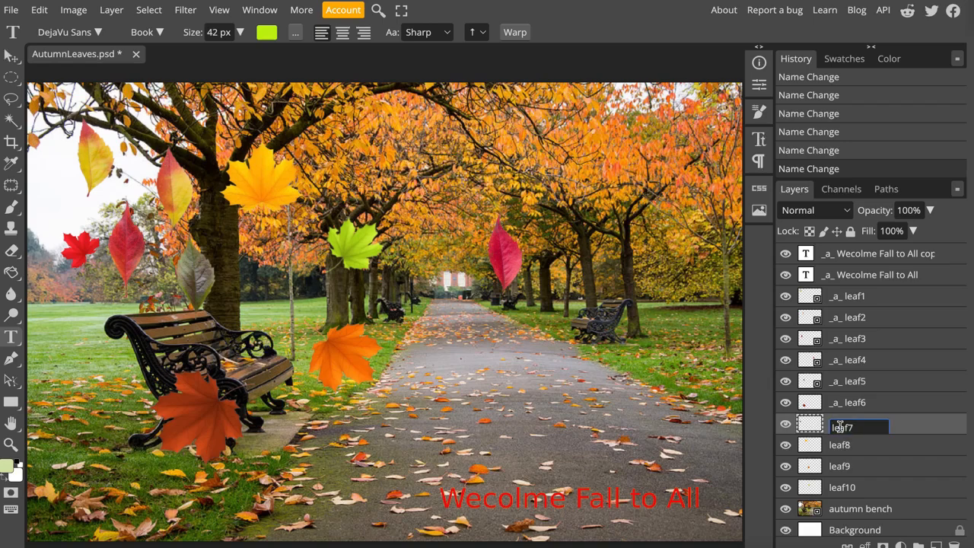
text(_a_)
key(Return)
double_click(840, 445)
click(838, 449)
text(_a_)
key(Return)
- Add the "_a_" prefix to the names of the leaf9 and leaf10 layers
double_click(840, 467)
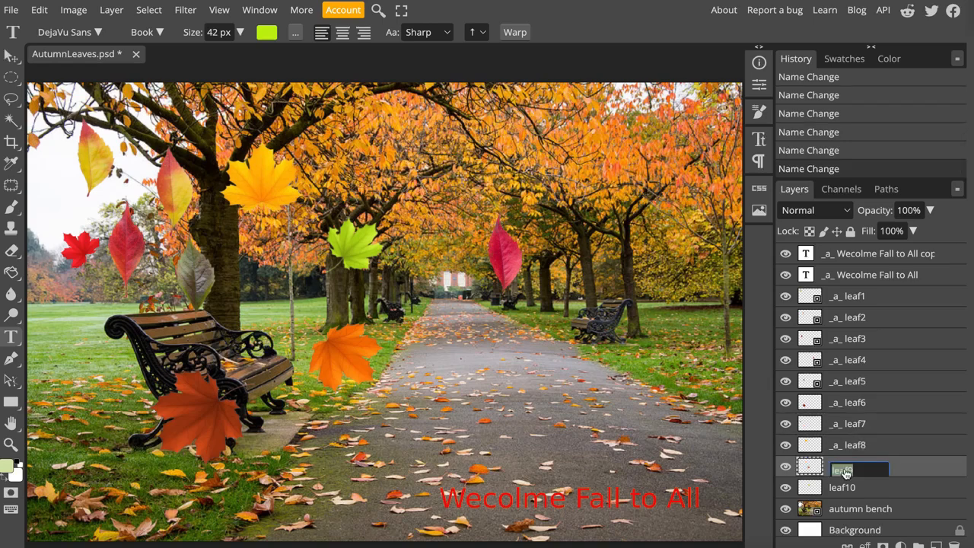
click(833, 469)
text(_a_)
key(Return)
double_click(837, 491)
click(832, 490)
text(_a_)
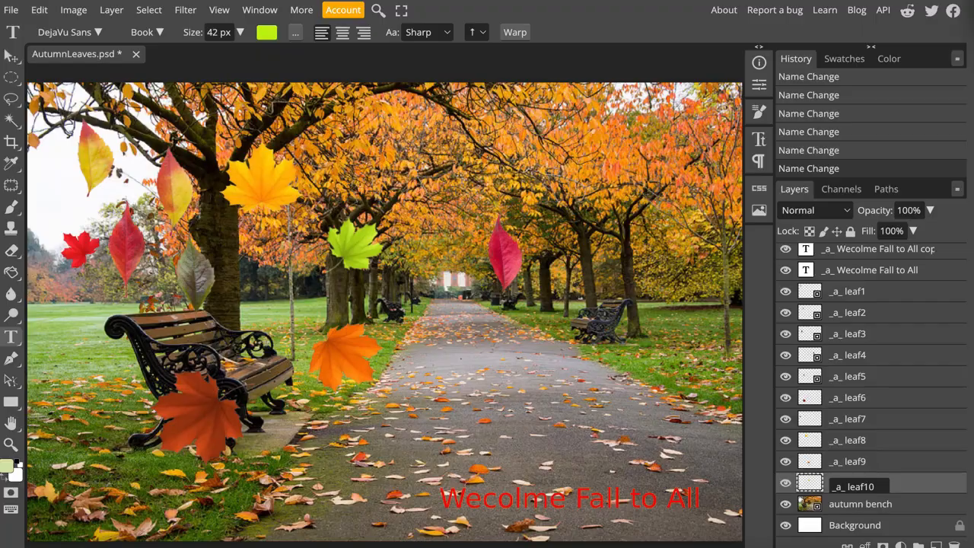
- Open the teacher's classroom website in a new browser tab
key(super+t)
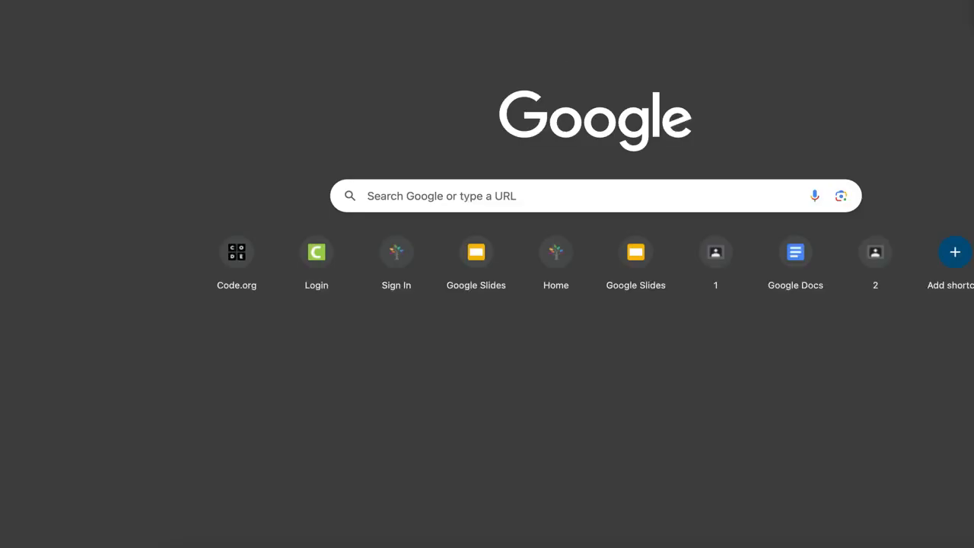
click(511, 207)
click(228, 74)
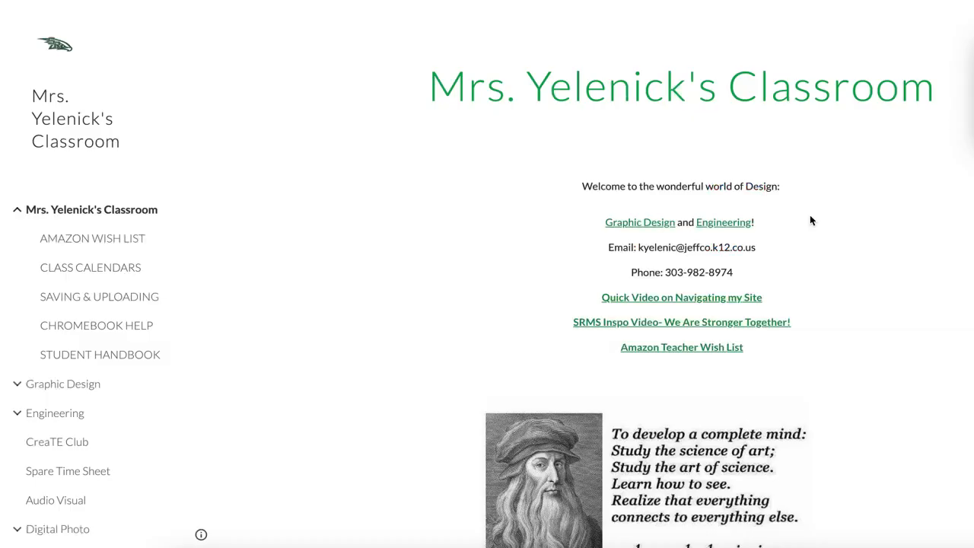
- Search the classroom site for "gif", open the GIF lesson page and review its sections on frame delay and merging frames
click(948, 26)
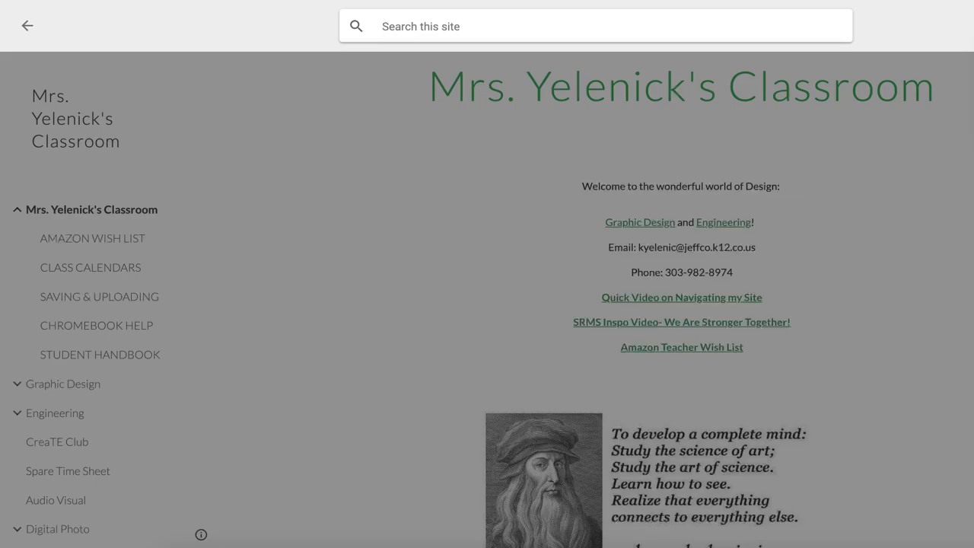
text(gif)
key(Return)
click(455, 150)
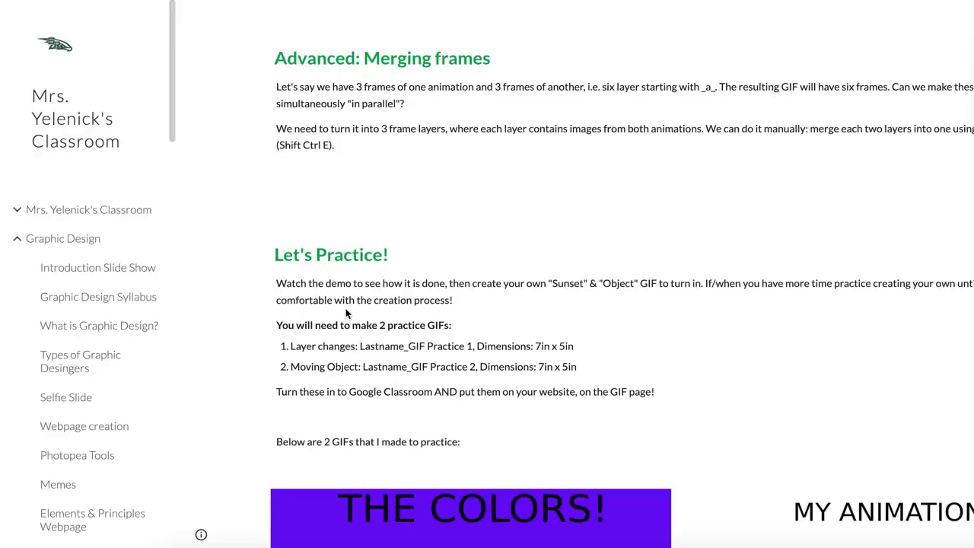
scroll(345, 312, down, 3)
scroll(345, 313, up, 5)
scroll(347, 314, down, 1)
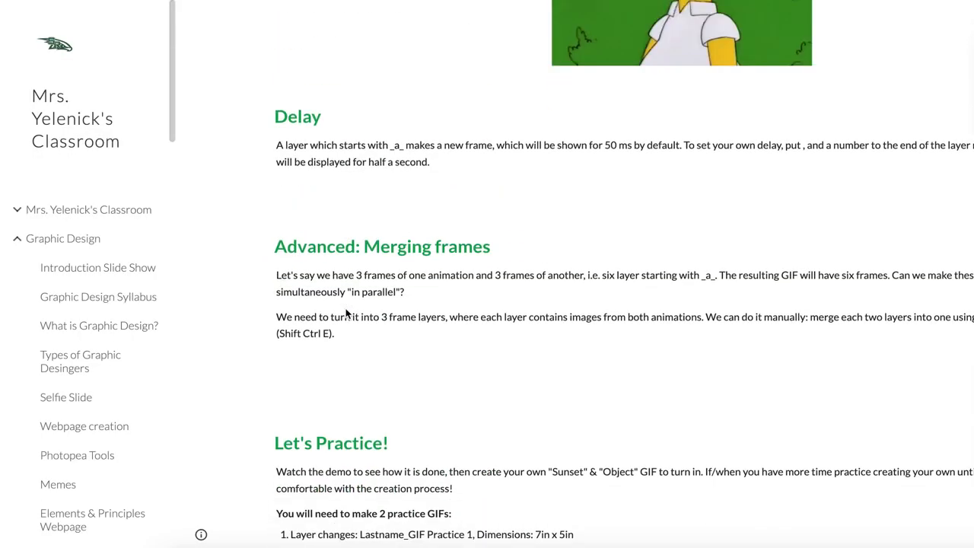
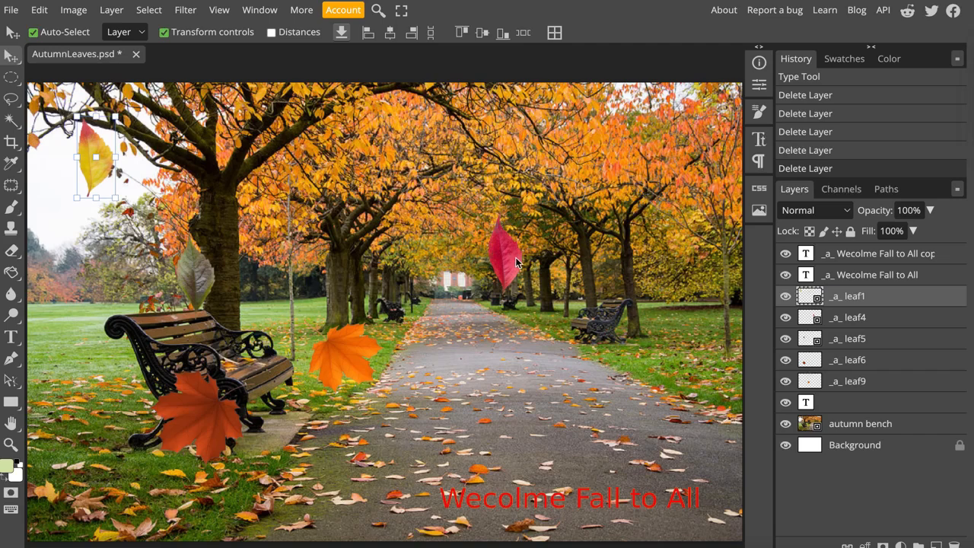
- Move the leaves up among the treetops, placing the yellow leaf1 mostly beyond the photo's upper edge
drag(516, 262, 641, 145)
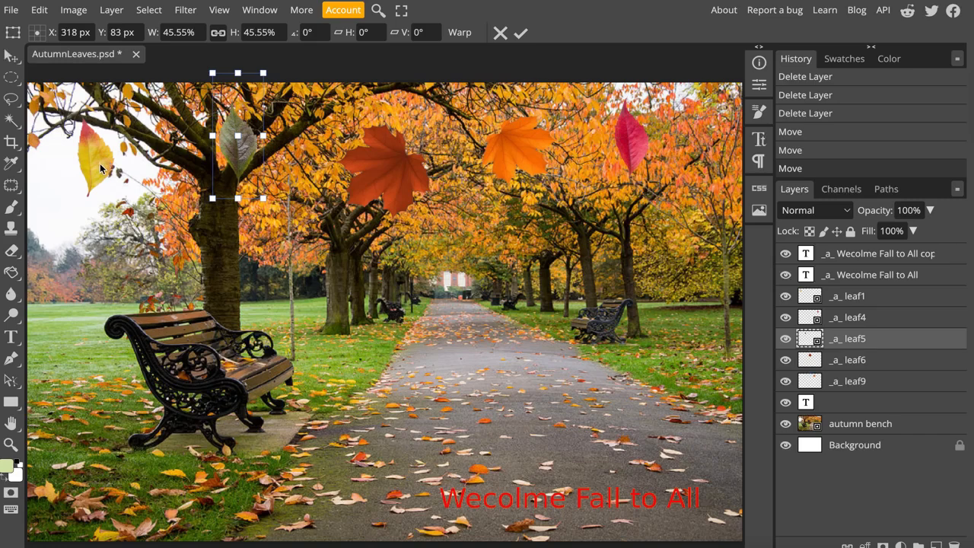
drag(95, 159, 100, 84)
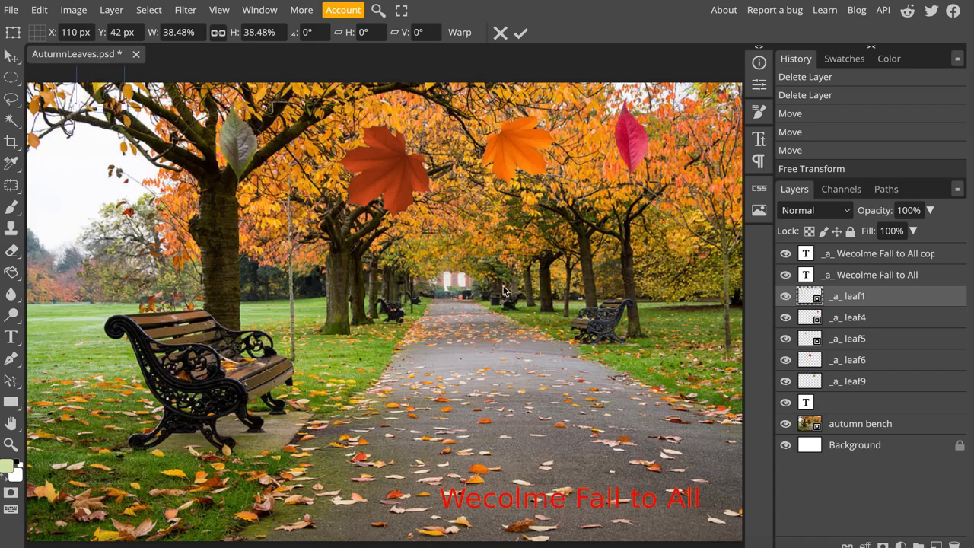
click(855, 302)
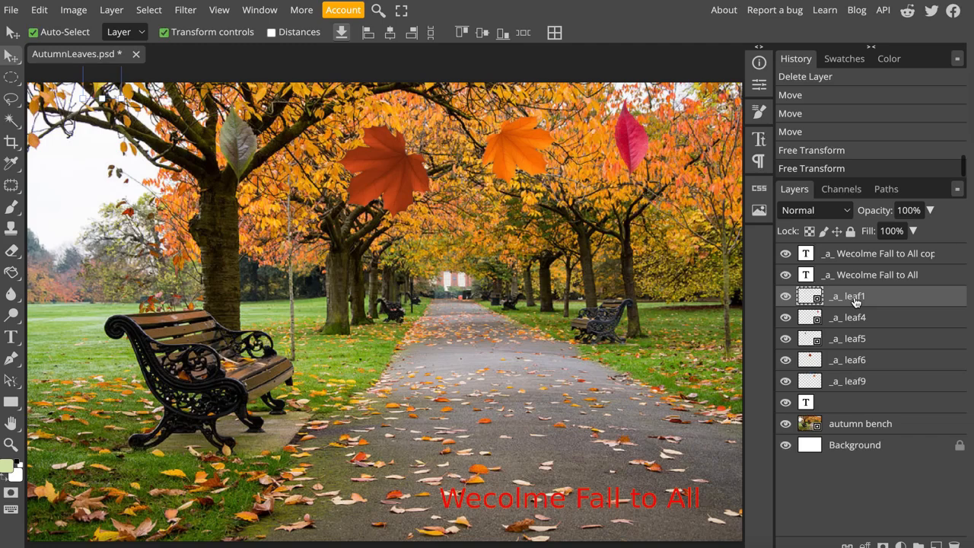
- Hide every layer except _a_ leaf1 and the white Background
right_click(856, 302)
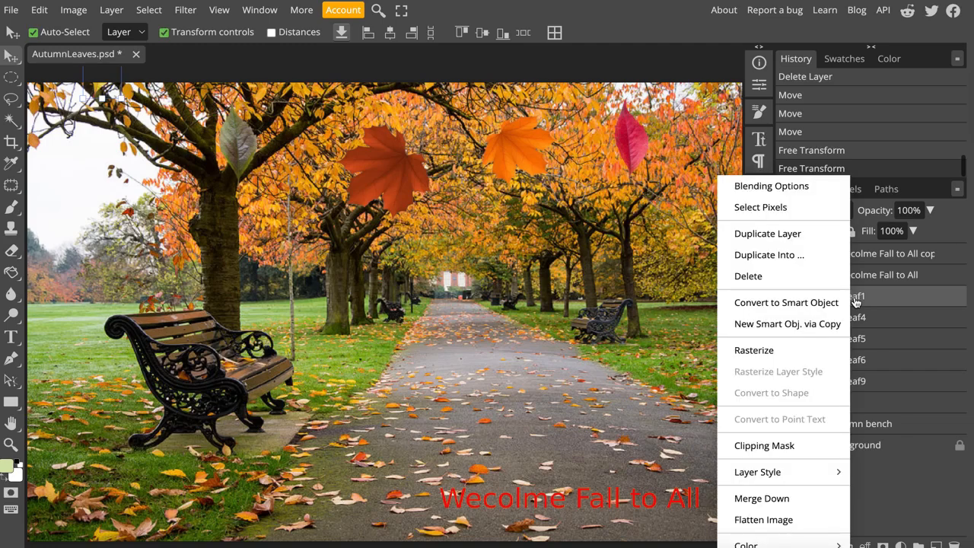
click(943, 308)
click(786, 275)
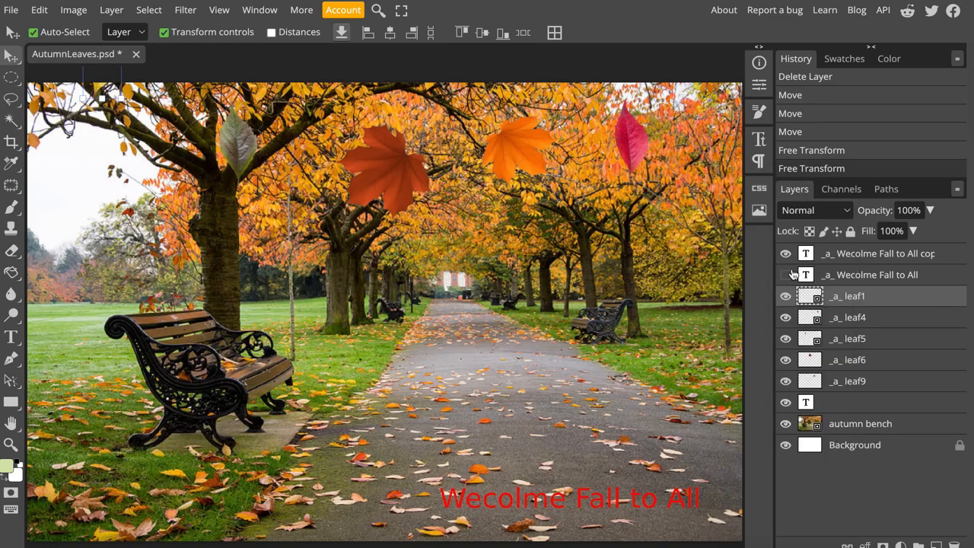
click(786, 253)
drag(788, 318, 788, 404)
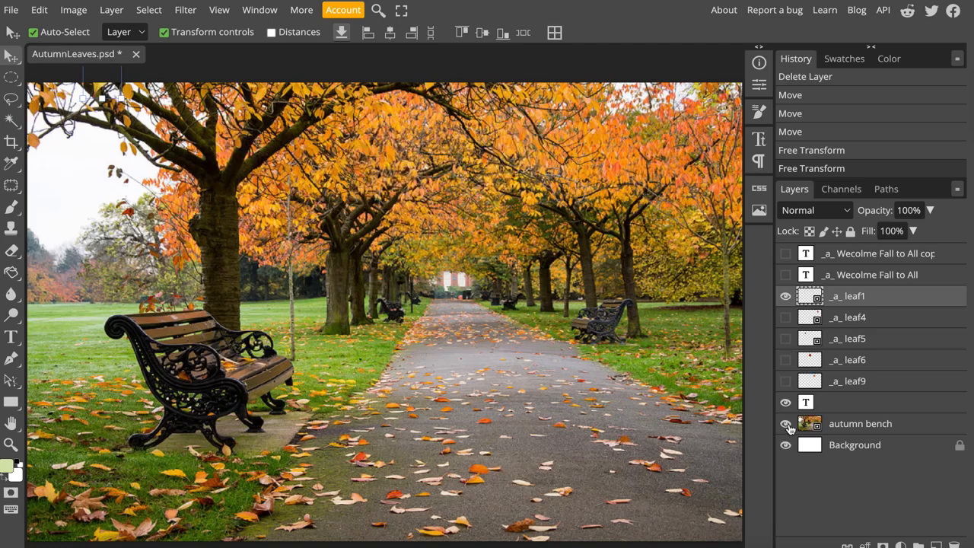
click(787, 425)
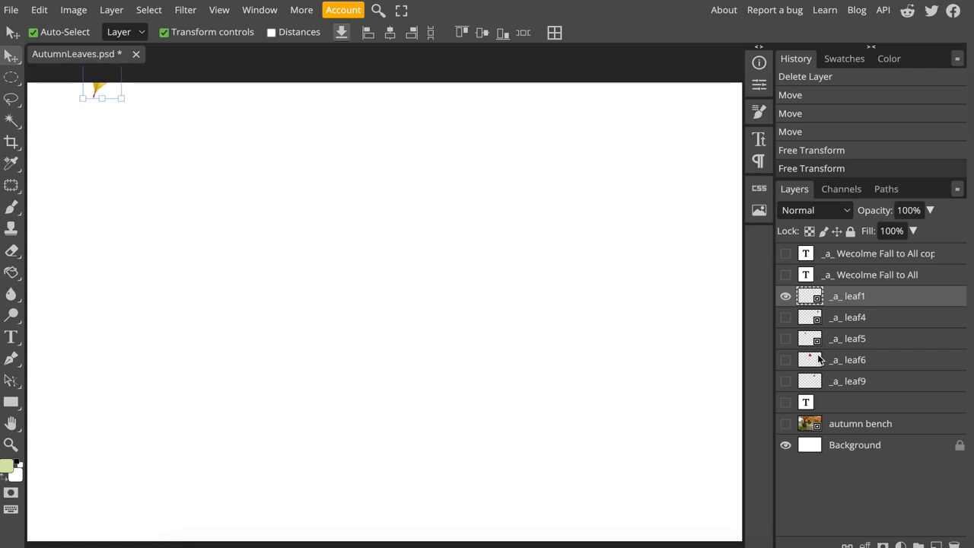
- Duplicate the _a_ leaf1 layer and name the copy "_a_ leaf1 frame2"
right_click(855, 300)
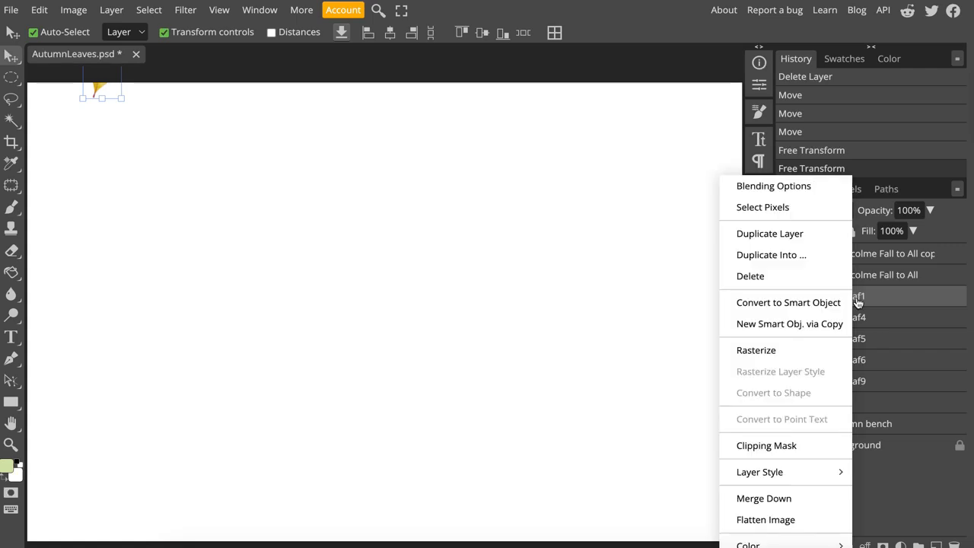
click(802, 235)
double_click(872, 299)
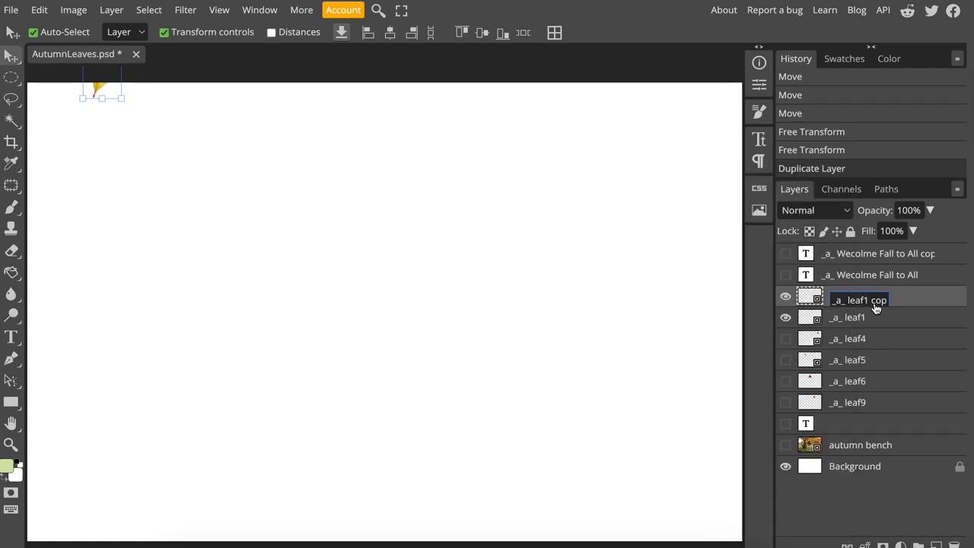
drag(870, 299, 907, 300)
text(frame2)
key(Return)
- Rename the original leaf1 layer "_a_ leaf1 frame 1" and shift the frame2 leaf slightly down the canvas
double_click(871, 321)
text(frame 1)
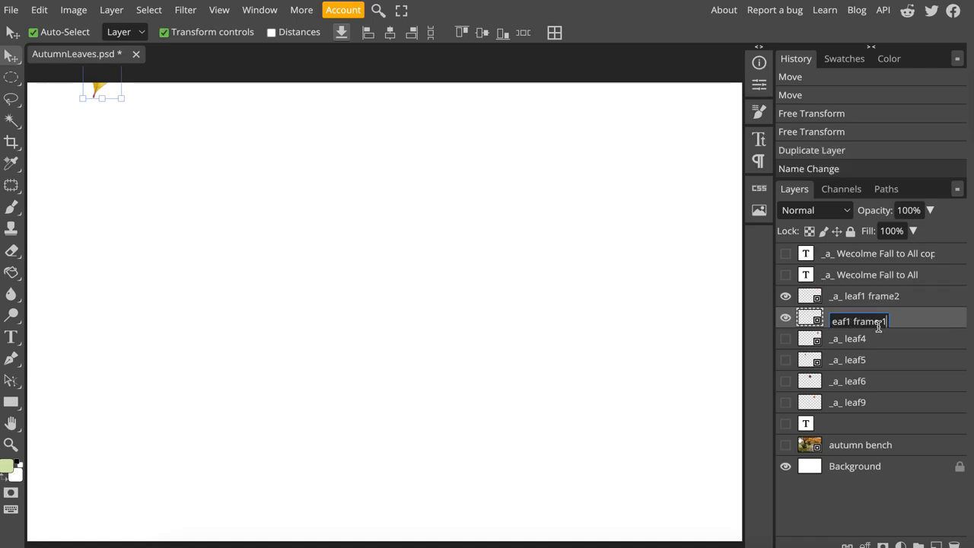
key(Return)
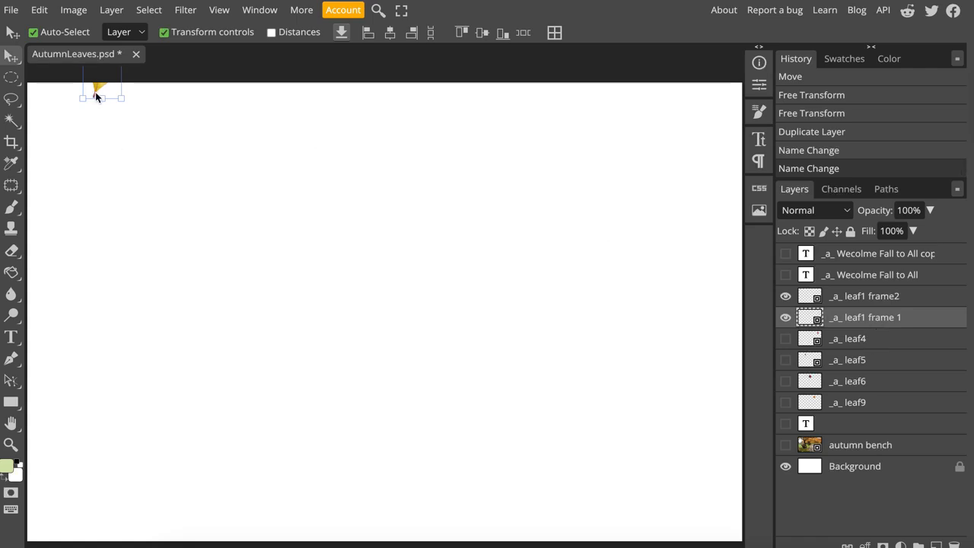
click(873, 296)
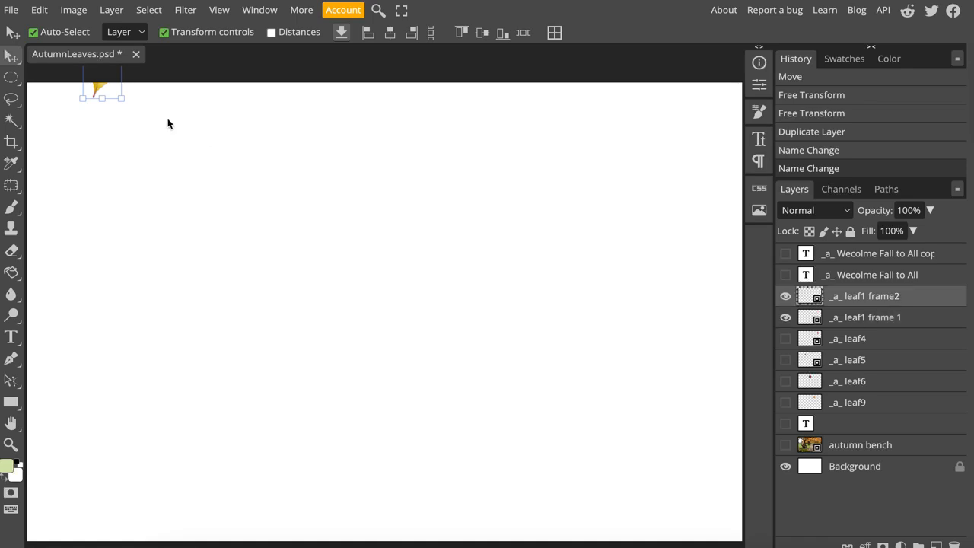
drag(96, 89, 95, 99)
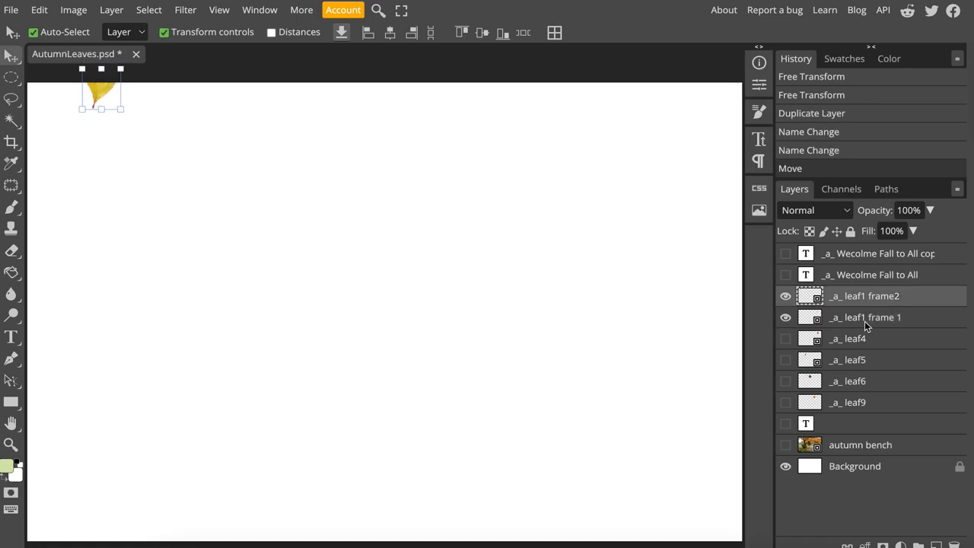
- Duplicate the _a_ leaf1 frame2 layer and name the copy "_a_ leaf1 frame3"
right_click(834, 296)
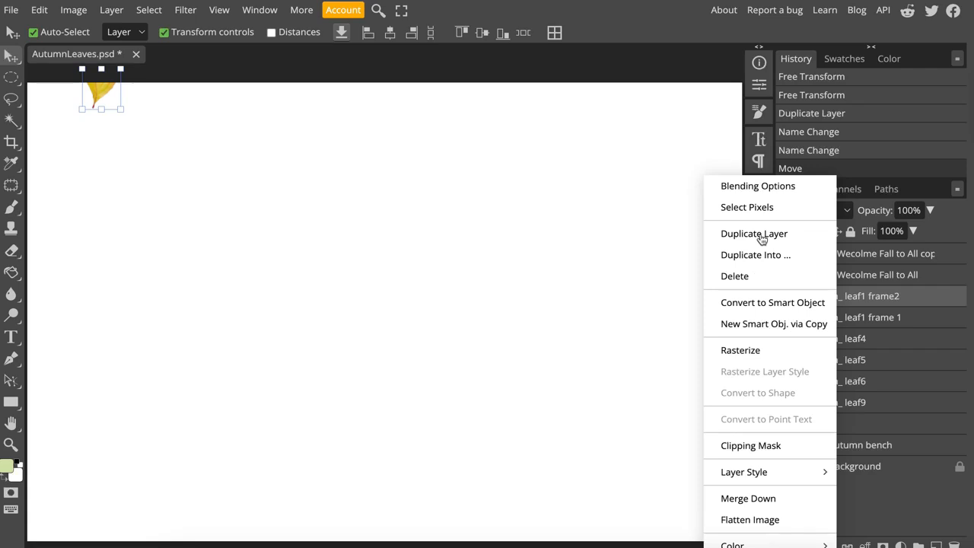
click(763, 239)
double_click(900, 303)
click(875, 303)
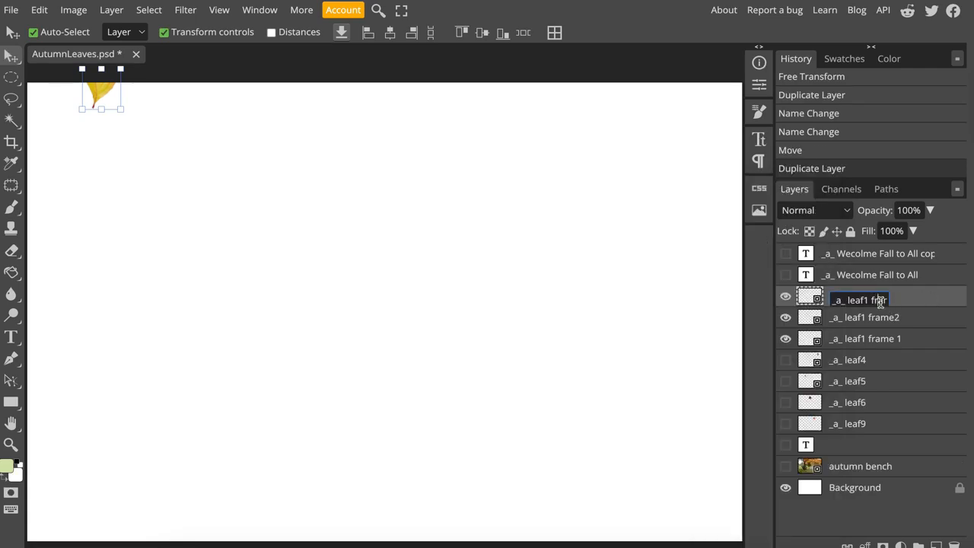
drag(881, 301, 906, 310)
text(3)
key(Return)
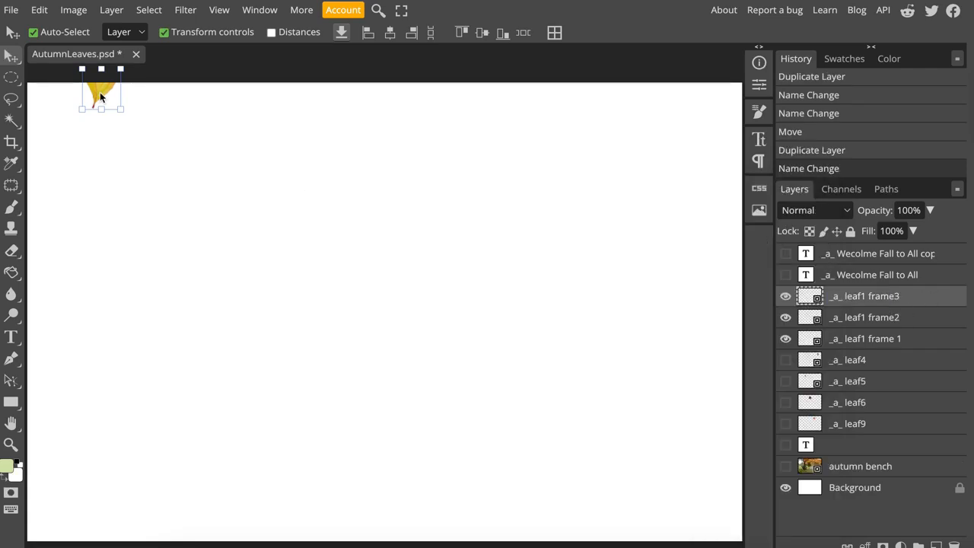
- Move the leaf1 frame3 leaf a little lower and scale it to about 34.64%
drag(99, 96, 99, 109)
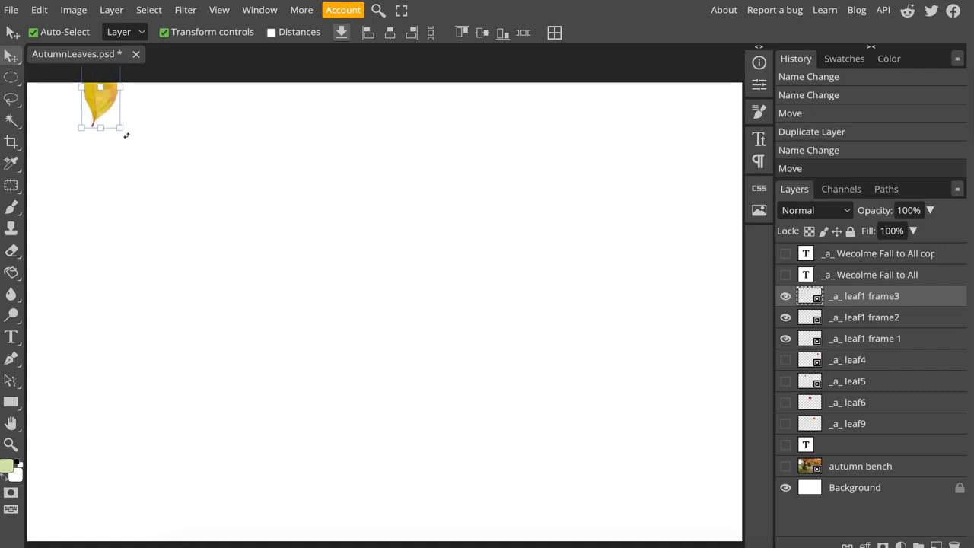
mouse_move(126, 135)
mouse_down()
mouse_move(124, 153)
mouse_move(115, 116)
mouse_move(120, 125)
mouse_up()
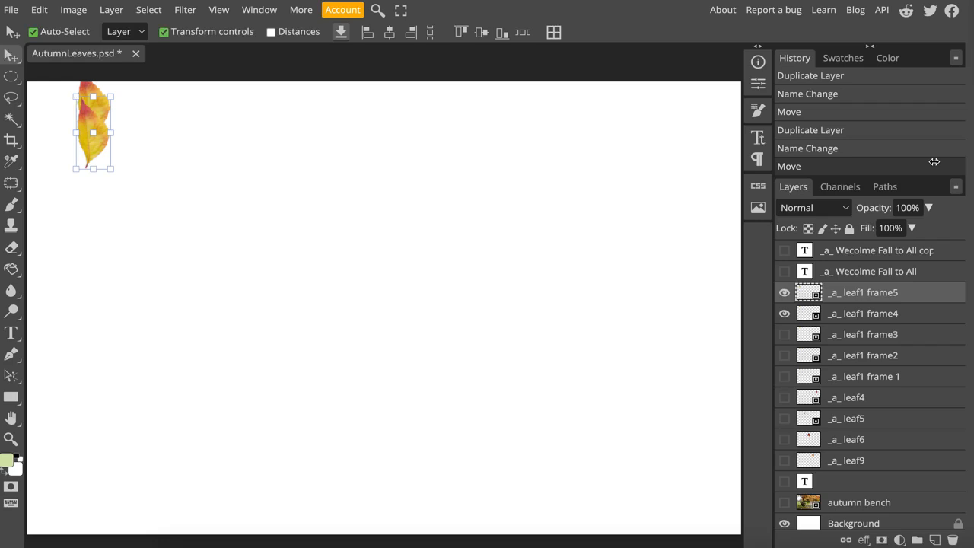
click(785, 313)
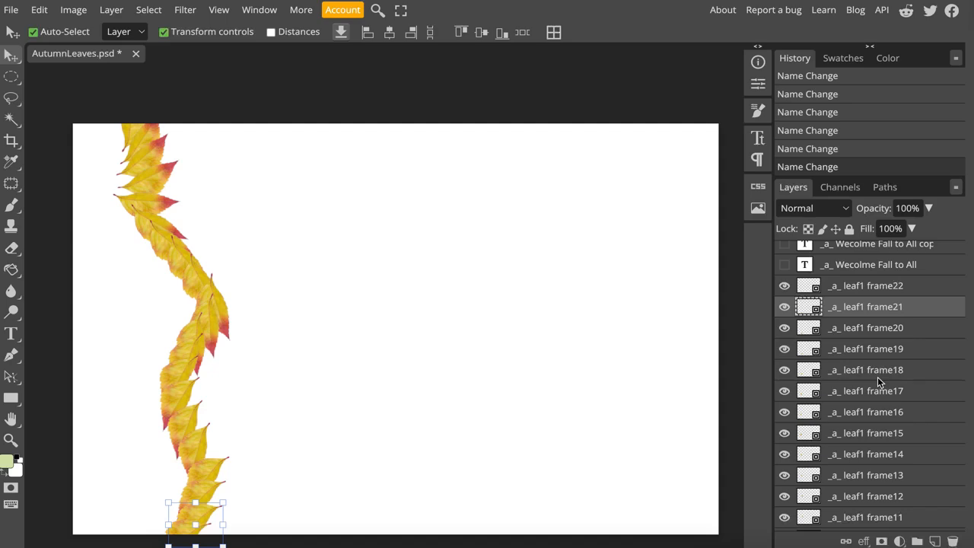
- Show the _a_ leaf4 layer and move its red leaf up until only the tip remains inside the canvas
scroll(875, 385, down, 5)
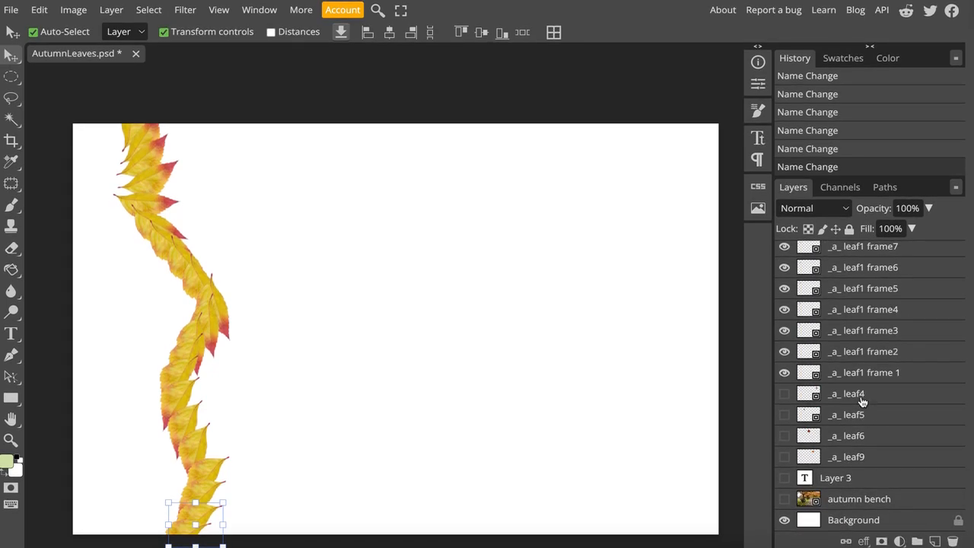
click(786, 396)
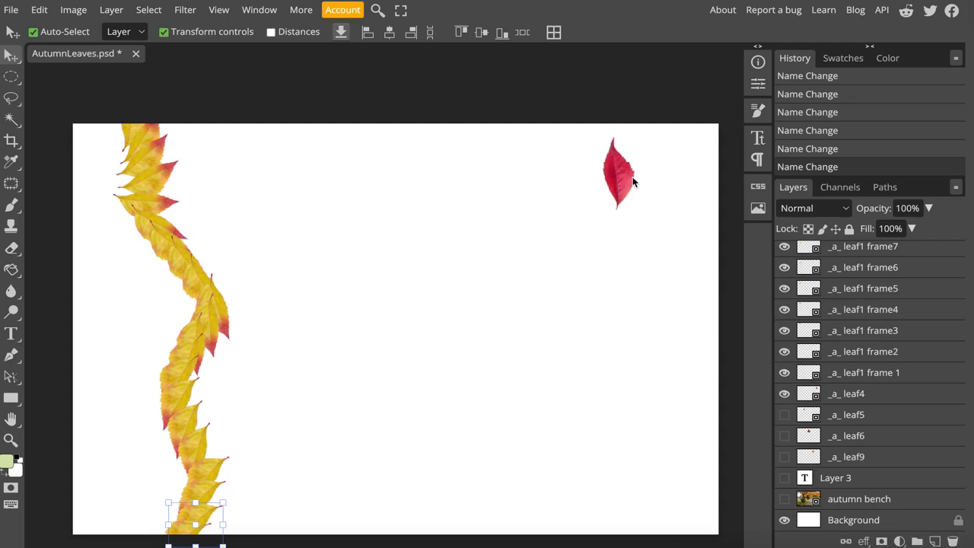
drag(617, 187, 627, 161)
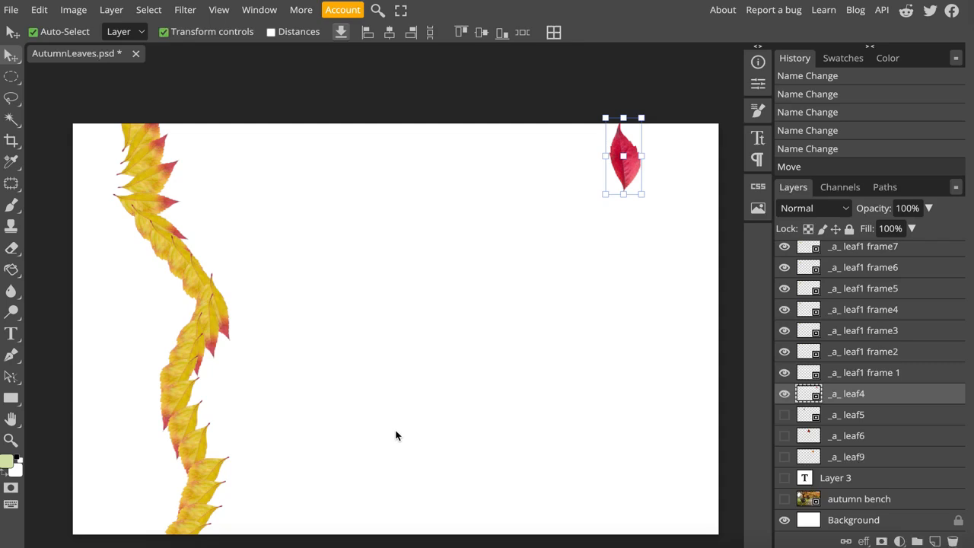
drag(634, 173, 611, 121)
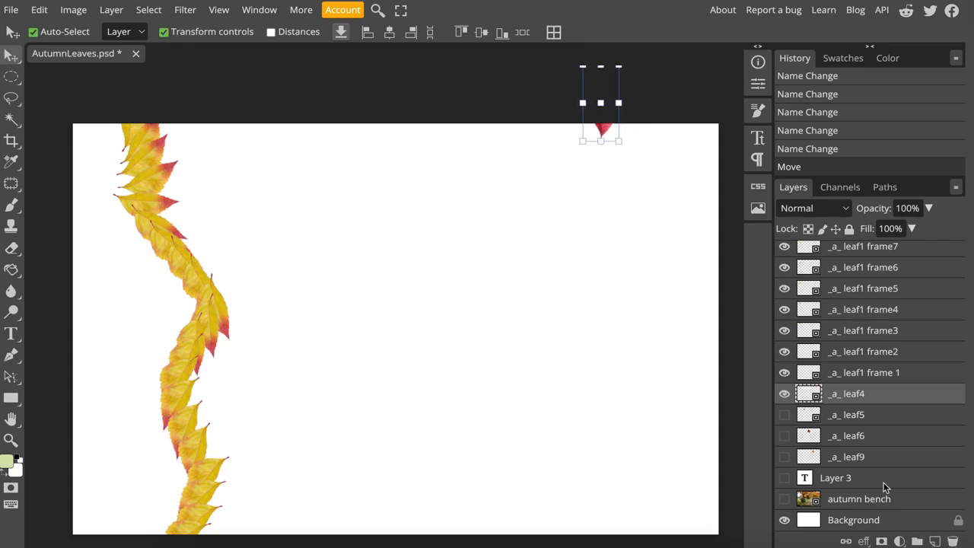
- Duplicate the _a_ leaf4 layer and offset the copy slightly down and to the left
right_click(858, 402)
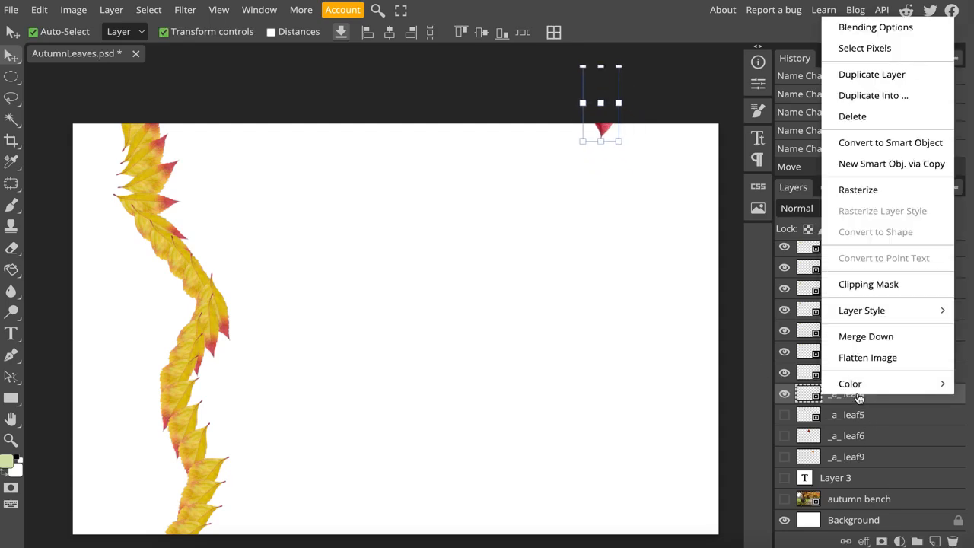
click(870, 105)
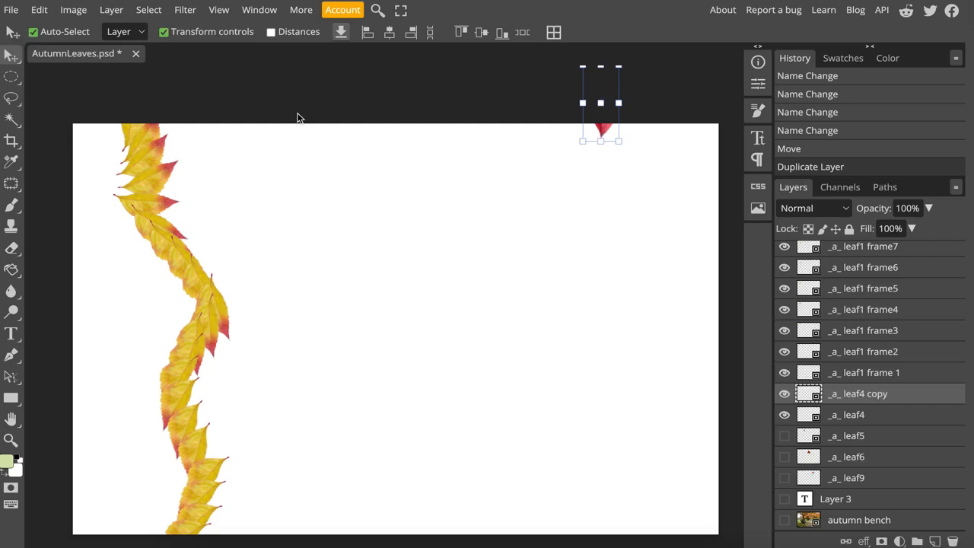
mouse_move(603, 135)
mouse_down()
mouse_move(617, 146)
mouse_move(592, 138)
mouse_up()
drag(591, 140, 592, 141)
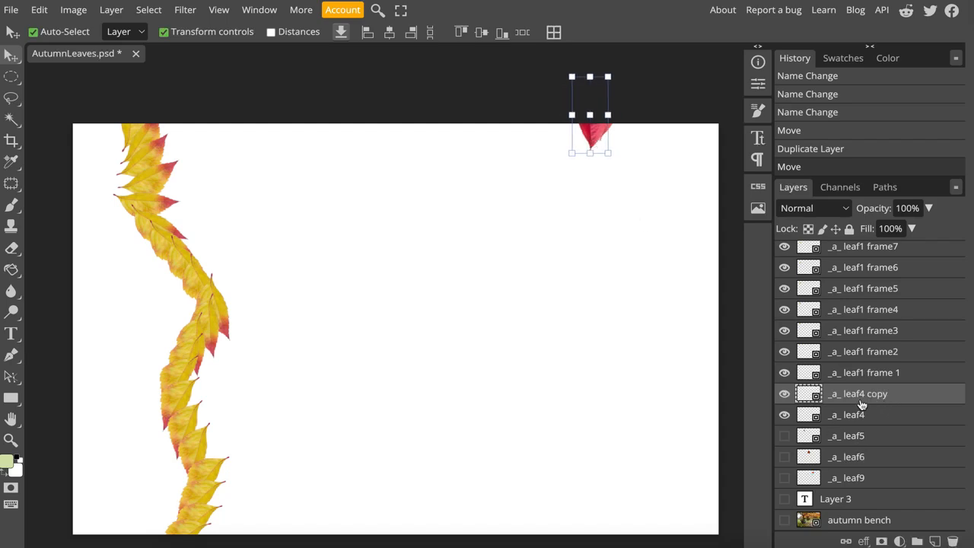
- Duplicate the red leaf twice more, offsetting each copy diagonally down and to the left of the previous one
right_click(862, 405)
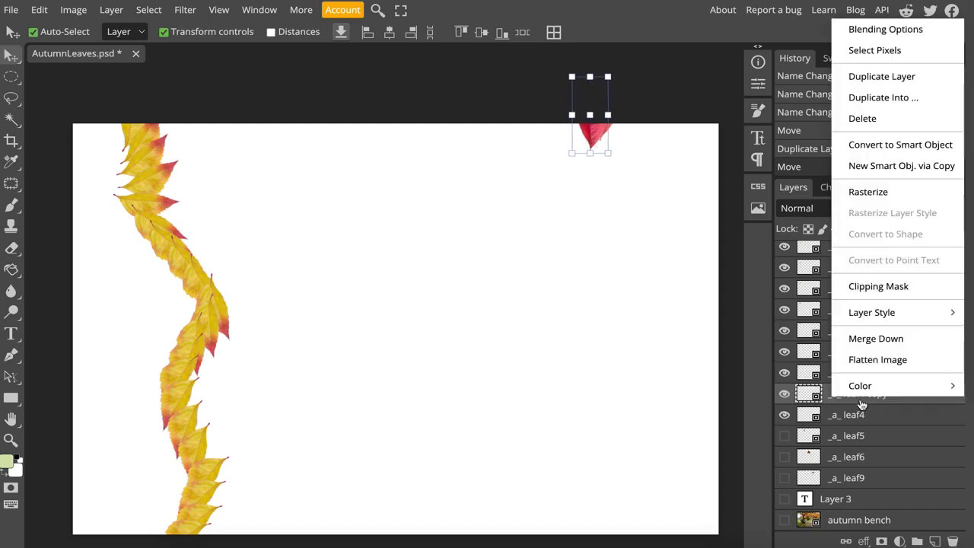
click(874, 81)
drag(595, 135, 580, 151)
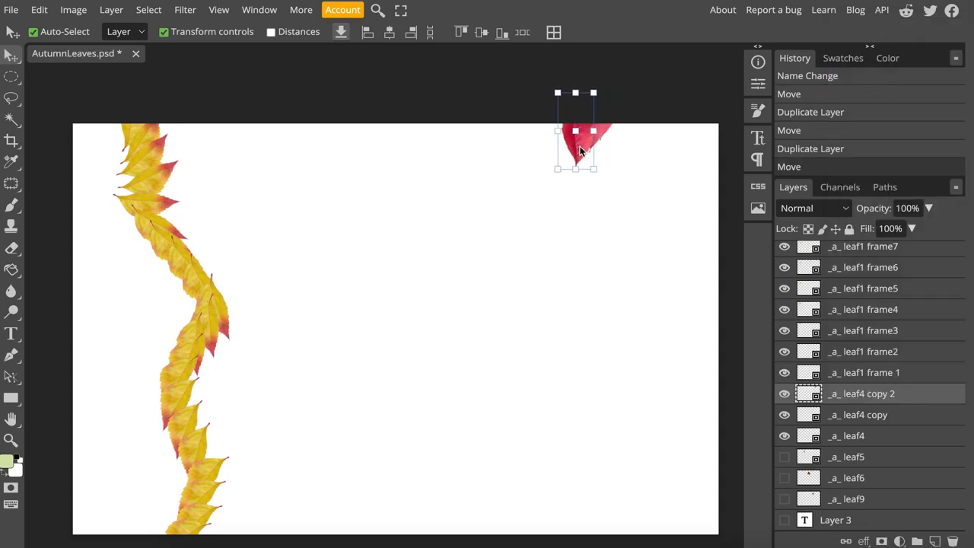
right_click(862, 399)
click(876, 76)
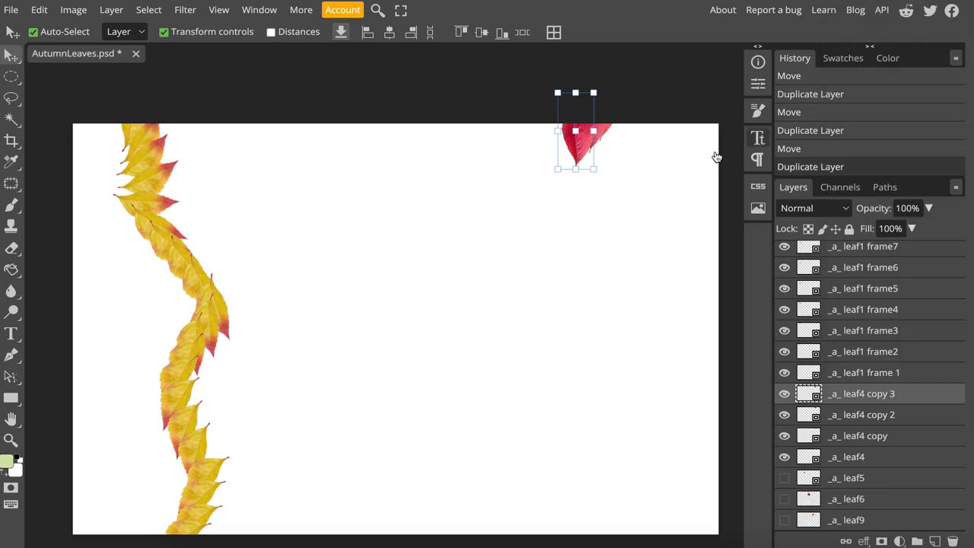
drag(584, 144, 542, 204)
- Add four more copies of the red leaf, extending the diagonal trail down and to the left
right_click(865, 397)
click(882, 70)
right_click(878, 401)
click(882, 70)
right_click(868, 396)
click(878, 72)
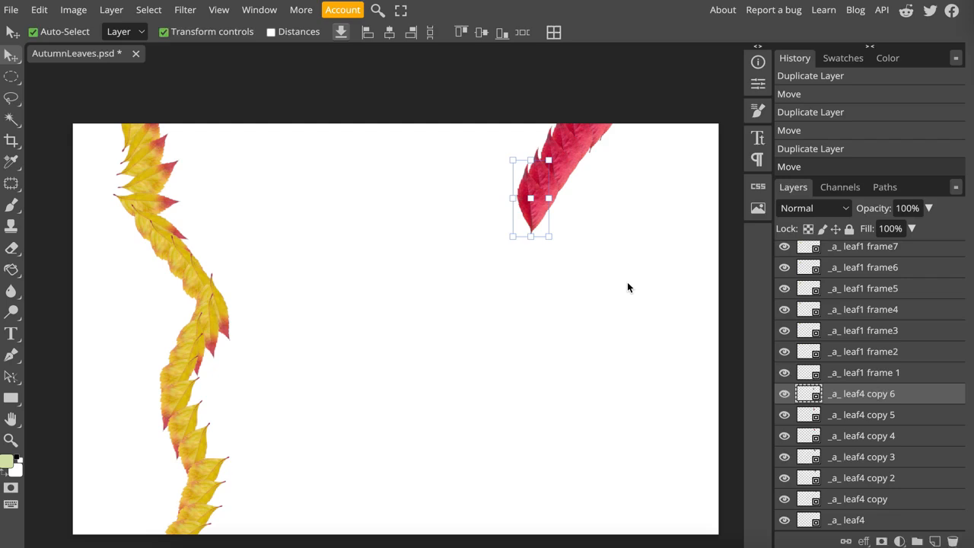
key(ctrl+j)
drag(535, 211, 524, 224)
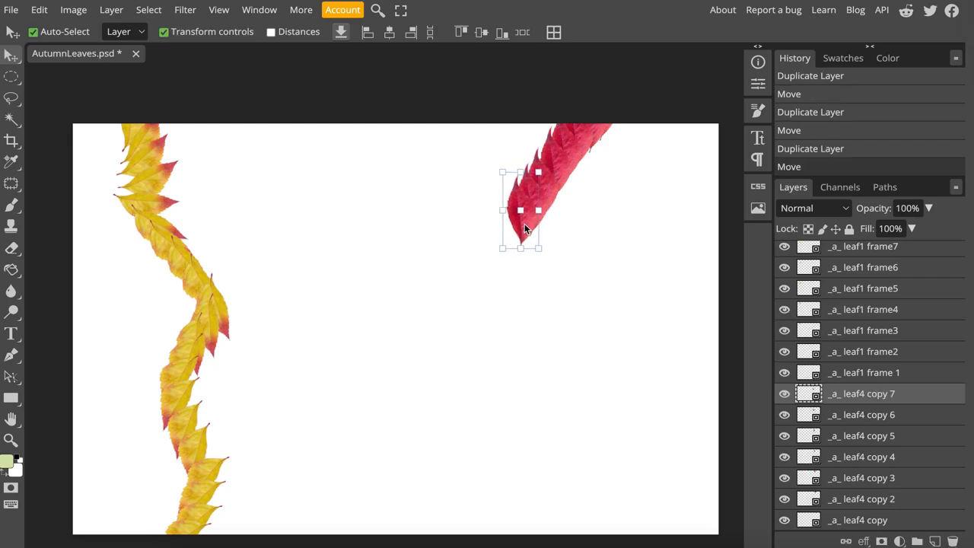
- Add fifteen more red leaf copies, placing them one after another in a zigzag trail down to the canvas's lower edge
key(ctrl+j)
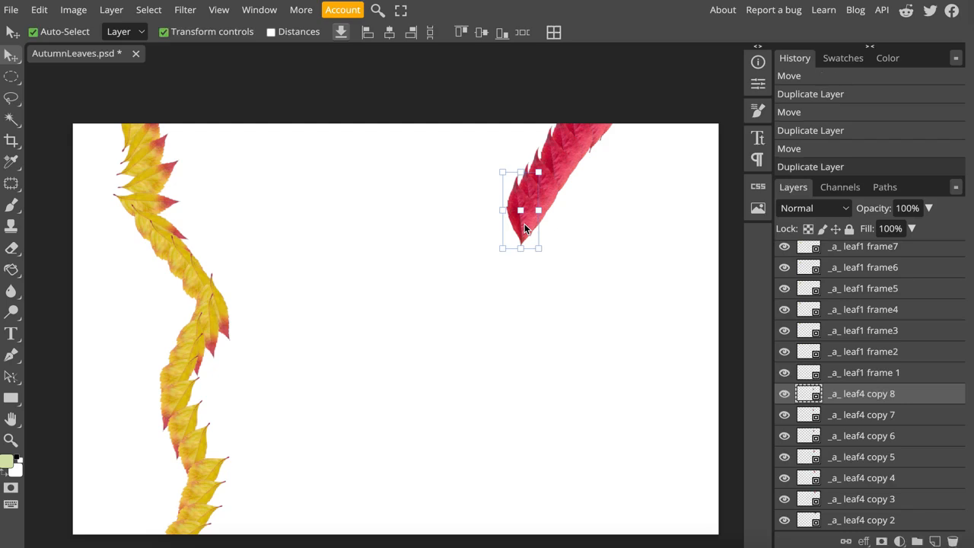
drag(525, 224, 557, 452)
key(ctrl+j)
key(ctrl+j)
key(ctrl+j)
key(ctrl+j)
key(ctrl+j)
key(ctrl+j)
key(ctrl+j)
key(ctrl+j)
key(ctrl+j)
key(ctrl+j)
drag(554, 463, 514, 540)
click(917, 402)
key(ctrl+j)
key(ctrl+j)
key(ctrl+j)
key(ctrl+j)
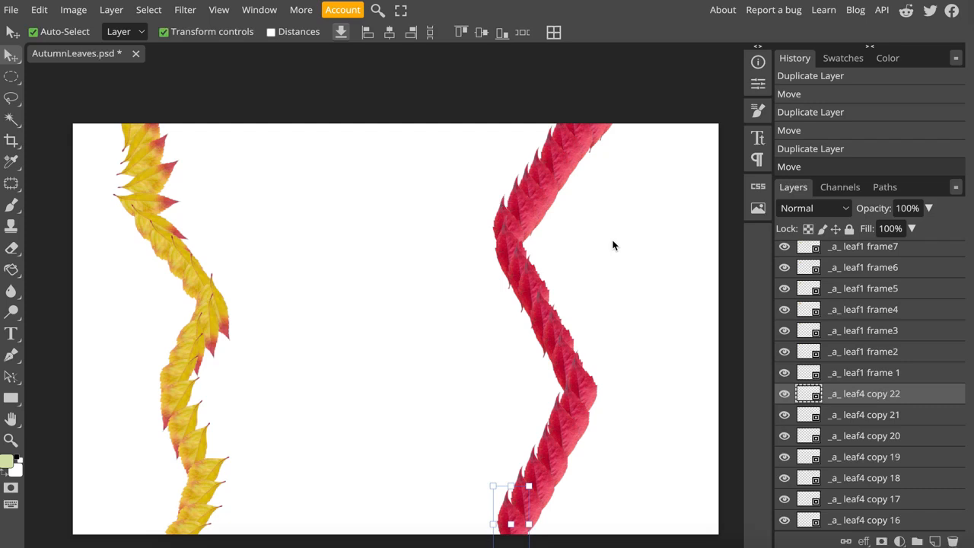
- Rename the original _a_ leaf4 layer as _a_ leaf4 frame1
scroll(874, 505, down, 5)
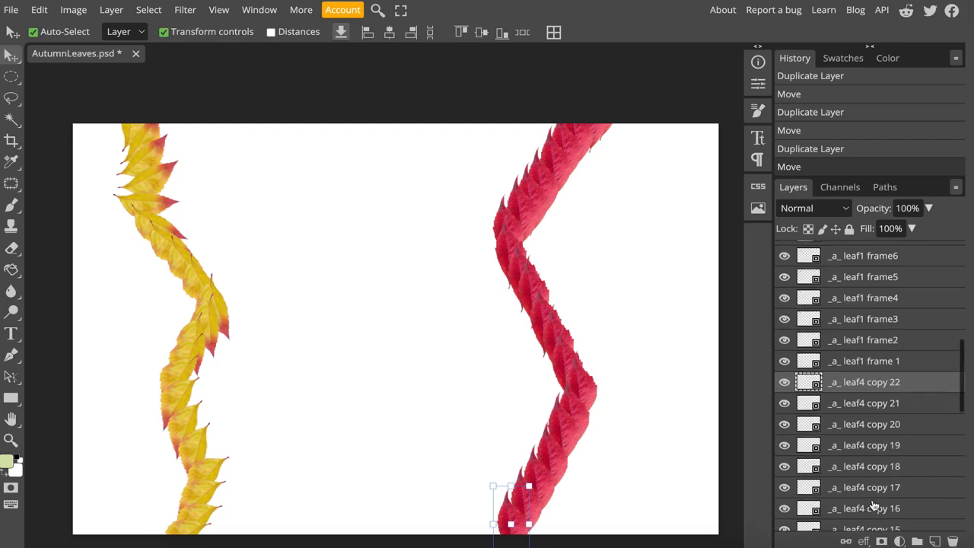
scroll(874, 505, down, 11)
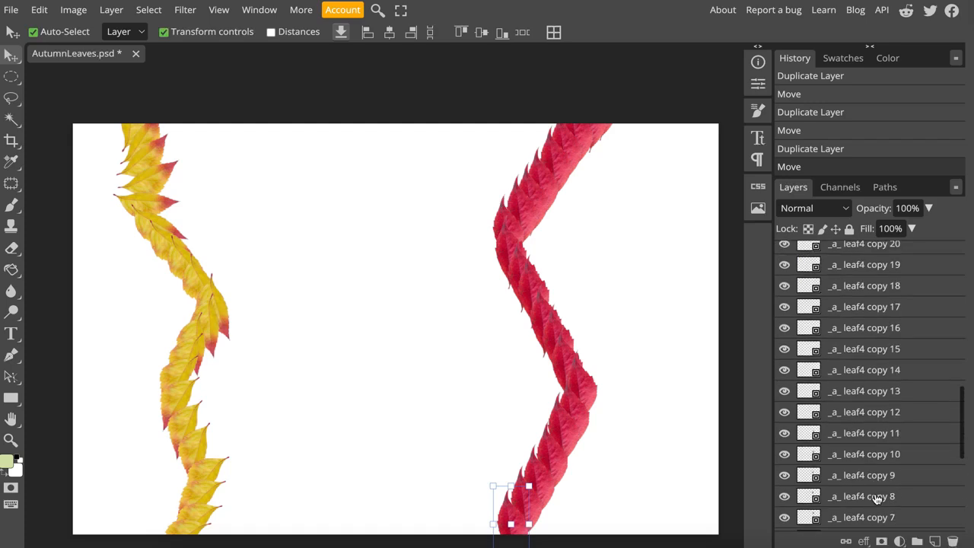
scroll(876, 499, down, 3)
click(860, 444)
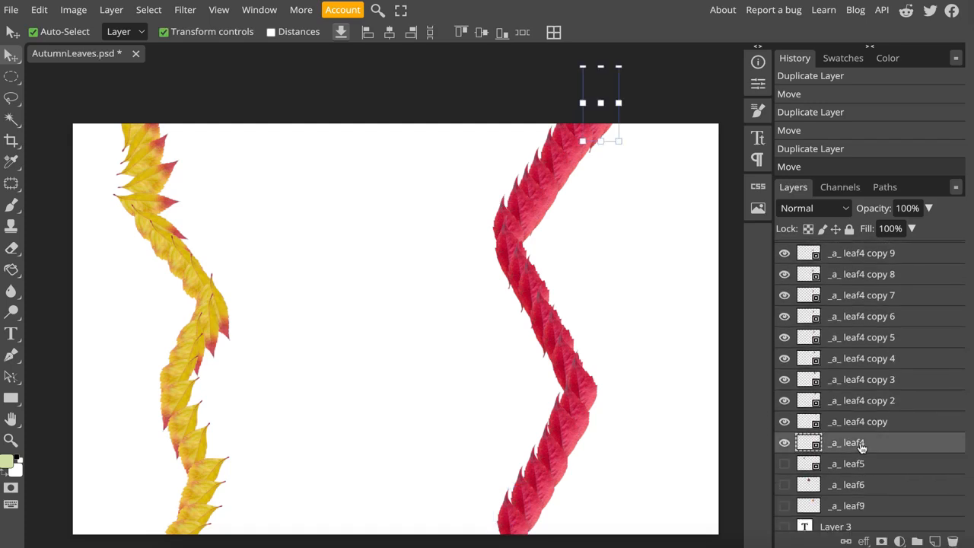
double_click(861, 445)
click(877, 449)
text(frame1)
key(Return)
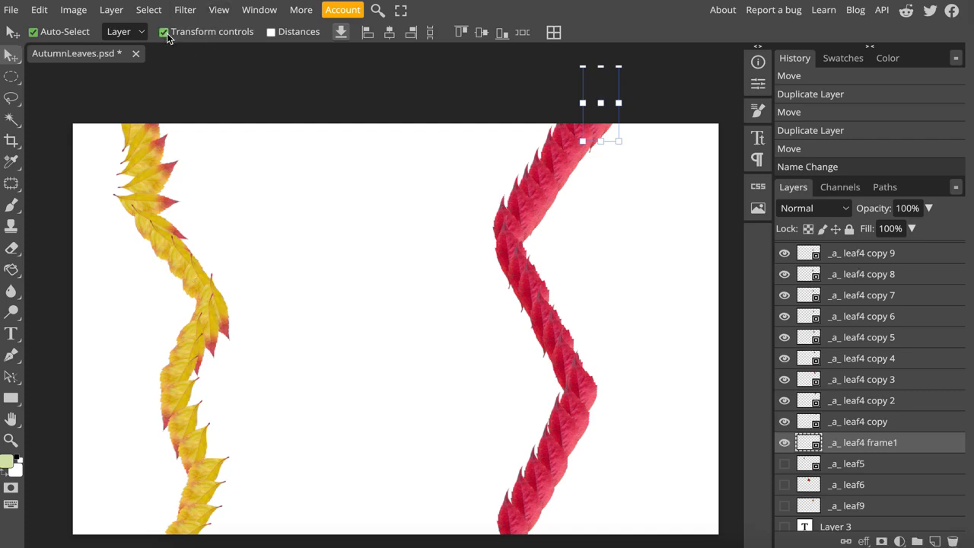
- Rotate the red leaf on _a_ leaf4 frame1 to 58°, on _a_ leaf4 copy to about 96.2° and on copy 2 to about 104.7°
click(9, 53)
drag(619, 142, 625, 155)
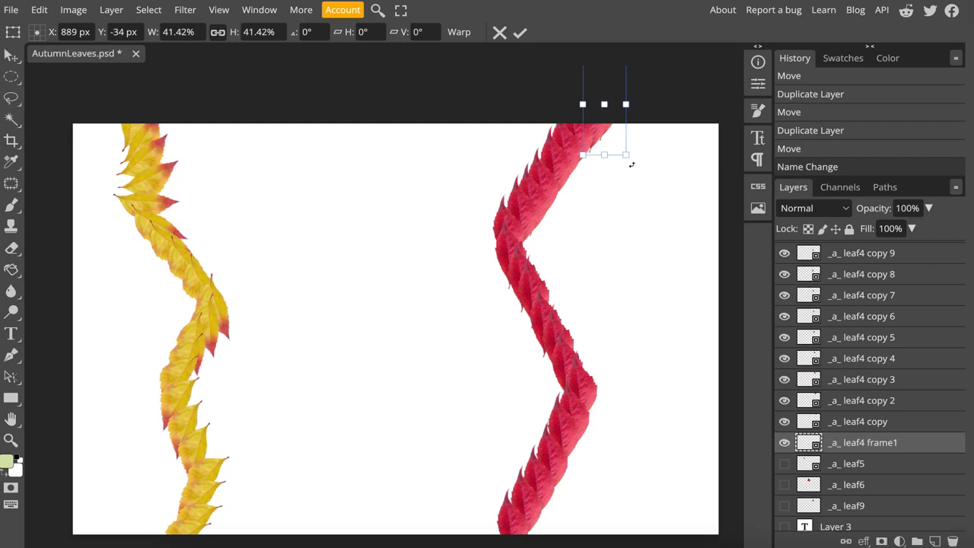
drag(632, 165, 567, 155)
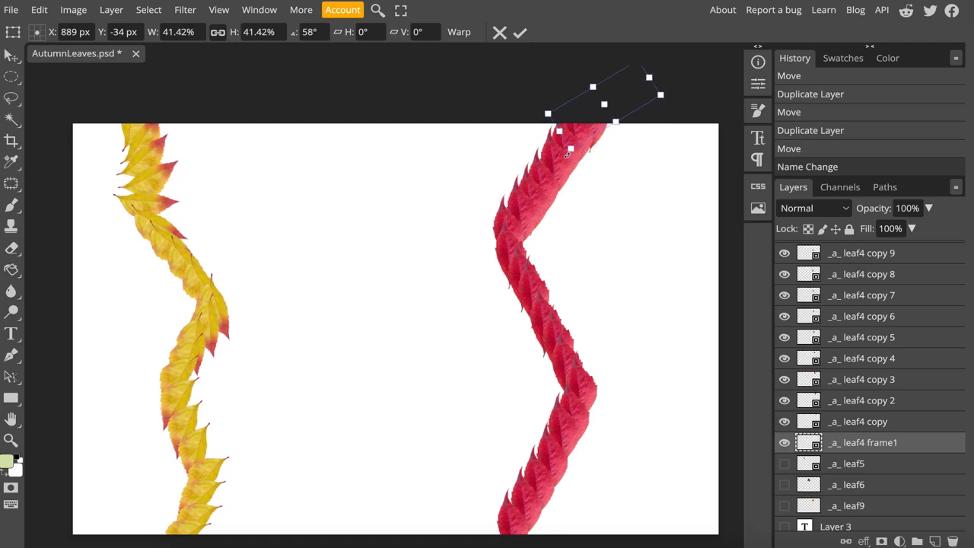
click(886, 424)
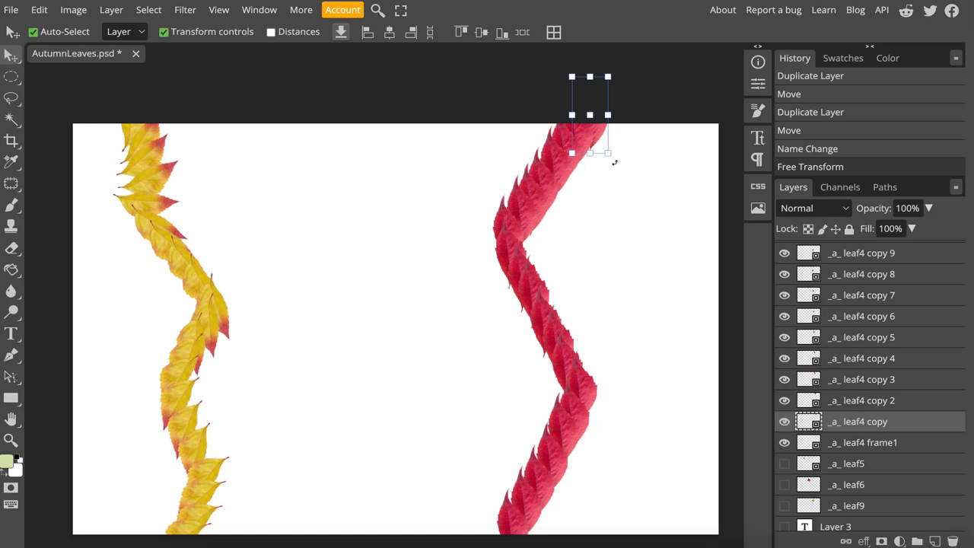
drag(615, 162, 495, 146)
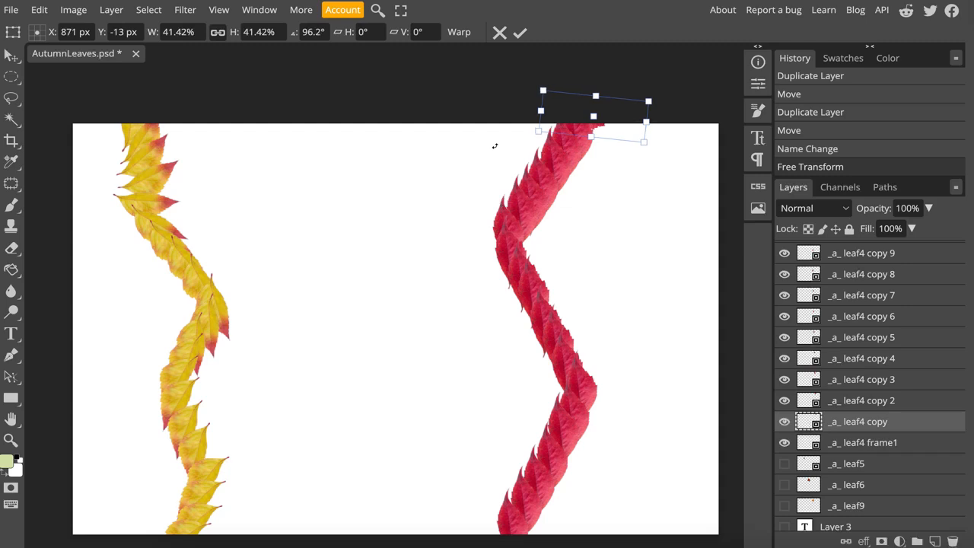
click(933, 403)
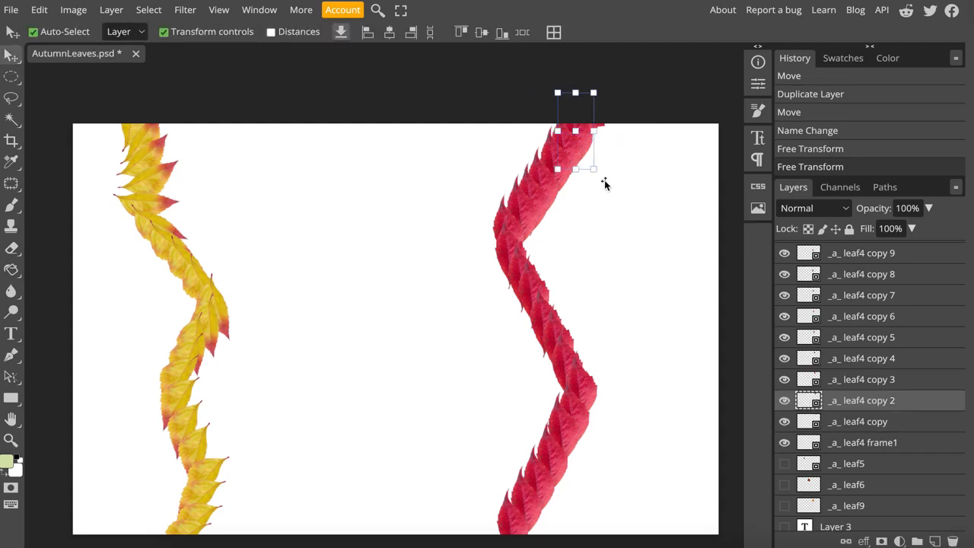
drag(604, 180, 484, 151)
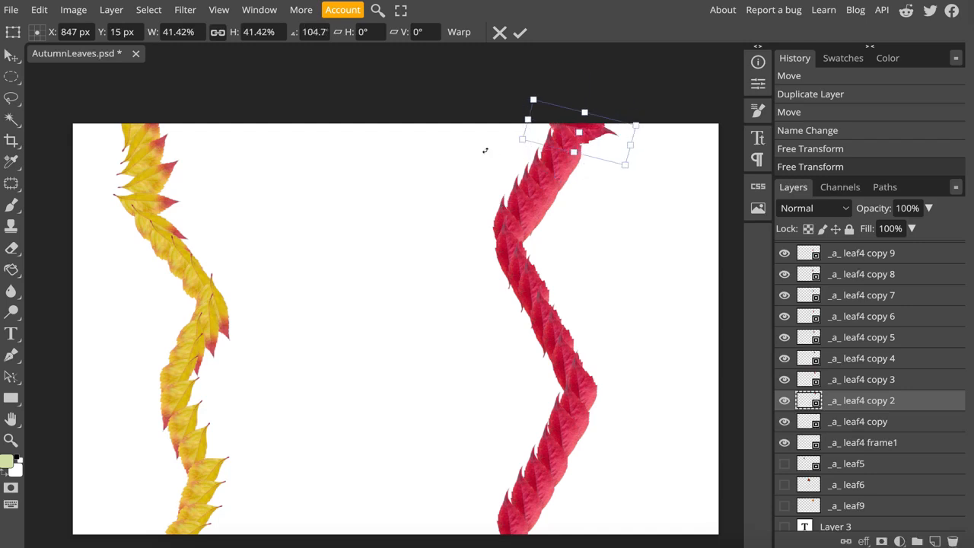
- Rotate the red leaves on _a_ leaf4 copy 3 and copy 4 clockwise so they fan out along the falling path
click(915, 380)
key(ctrl+t)
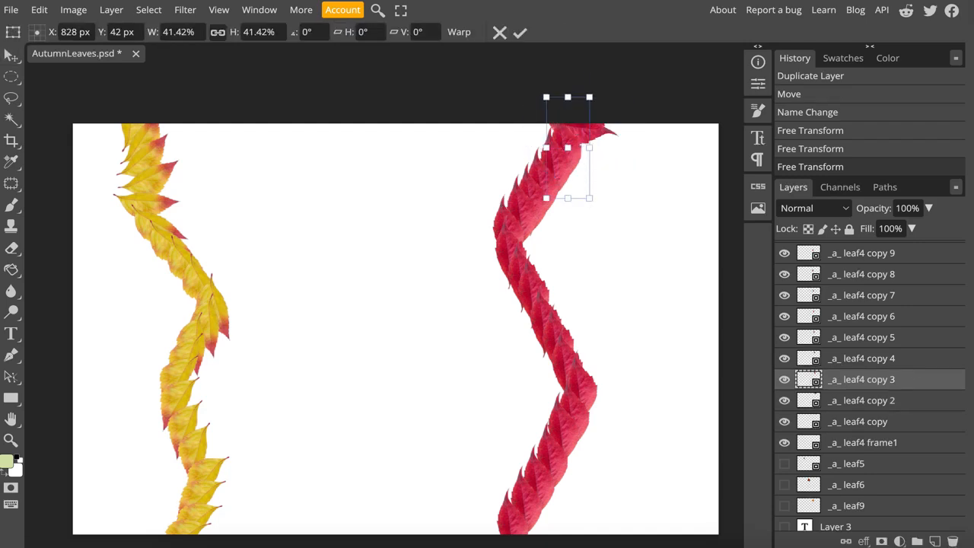
drag(597, 211, 466, 157)
click(843, 359)
key(ctrl+t)
drag(587, 226, 467, 160)
- Rotate the leaves on _a_ leaf4 copy 5 and copy 6 clockwise, continuing the fanned red trail
click(874, 339)
key(ctrl+t)
drag(573, 245, 471, 163)
click(845, 317)
key(ctrl+t)
drag(578, 228, 472, 160)
- Rotate the leaf on _a_ leaf4 copy 7 clockwise and the one on copy 8 to about 125.6°
click(845, 295)
key(ctrl+t)
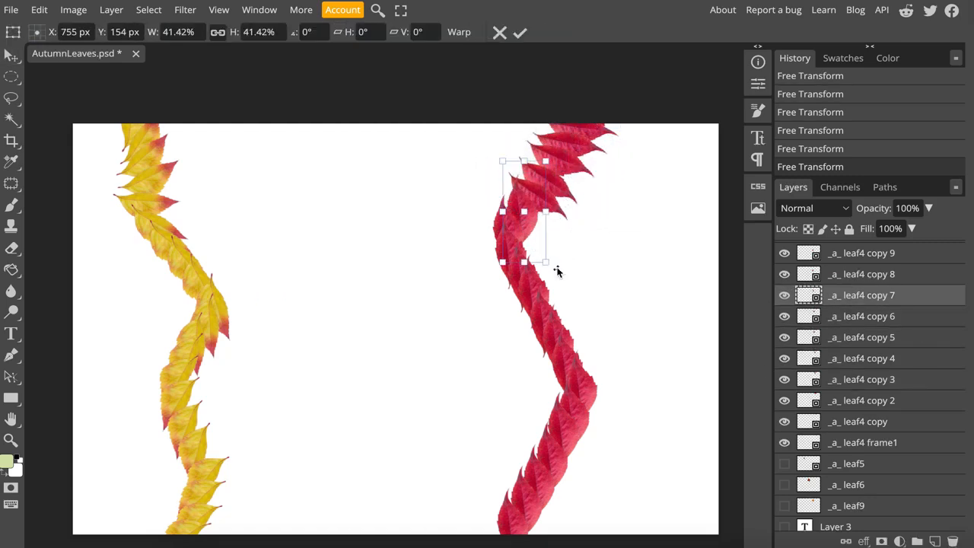
drag(559, 269, 455, 175)
click(883, 275)
key(ctrl+t)
drag(536, 278, 446, 220)
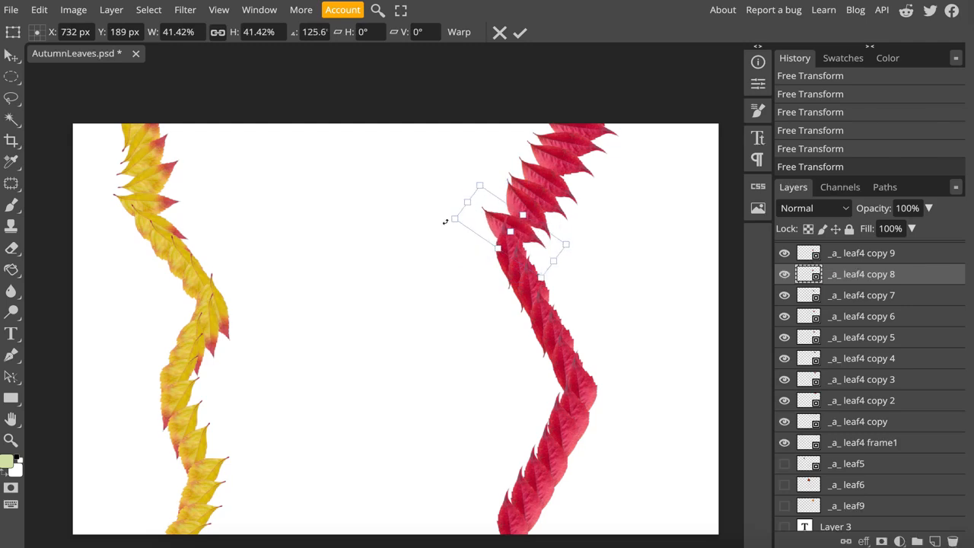
- Rotate the leaves on _a_ leaf4 copy 9, copy 10 and copy 11 counterclockwise around the trail's first bend
click(882, 254)
drag(537, 300, 581, 207)
scroll(862, 304, up, 1)
click(861, 311)
drag(546, 325, 572, 219)
click(862, 295)
key(ctrl+t)
drag(560, 345, 567, 224)
- Rotate the leaves on _a_ leaf4 copy 12 and copy 13 counterclockwise, well past horizontal
click(861, 270)
key(ctrl+t)
drag(564, 364, 554, 240)
click(864, 248)
key(ctrl+t)
drag(583, 391, 563, 254)
- Rotate the leaves on _a_ leaf4 copy 14 and copy 15 so their stems slant up to the right
scroll(866, 380, up, 3)
click(864, 364)
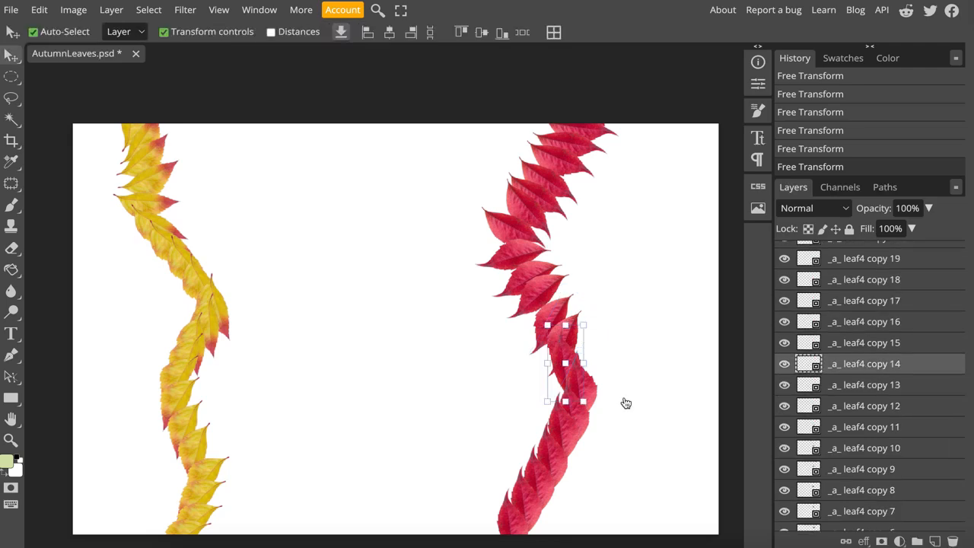
key(ctrl+t)
drag(588, 417, 607, 296)
click(864, 342)
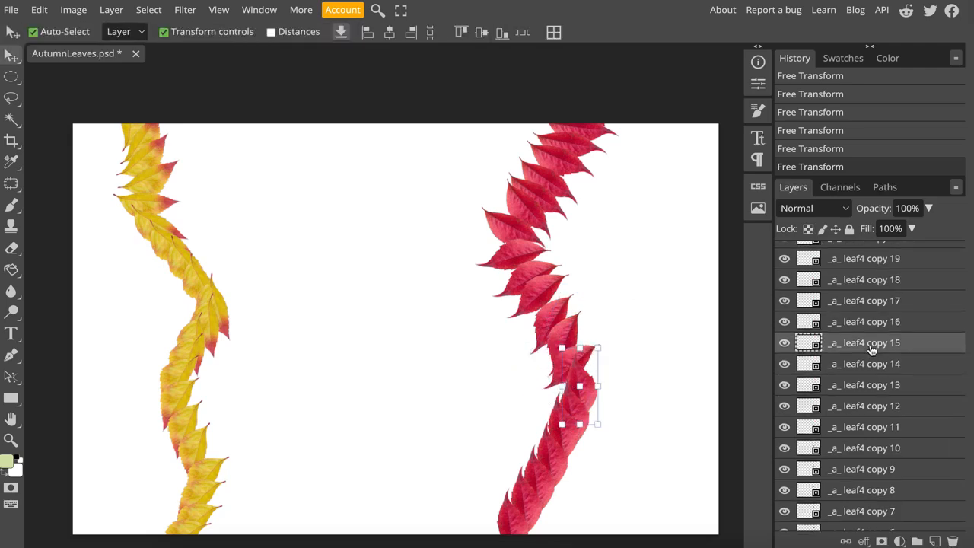
key(ctrl+t)
drag(548, 298, 634, 311)
- Rotate the leaves on _a_ leaf4 copy 16 and copy 17 counterclockwise, below the trail's second bend
click(853, 322)
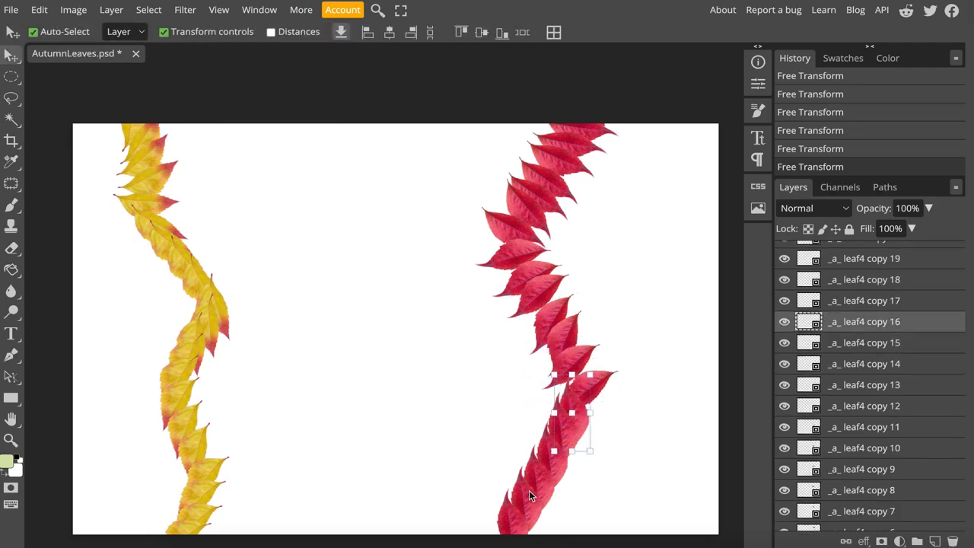
key(ctrl+t)
drag(585, 469, 653, 334)
click(864, 300)
key(ctrl+t)
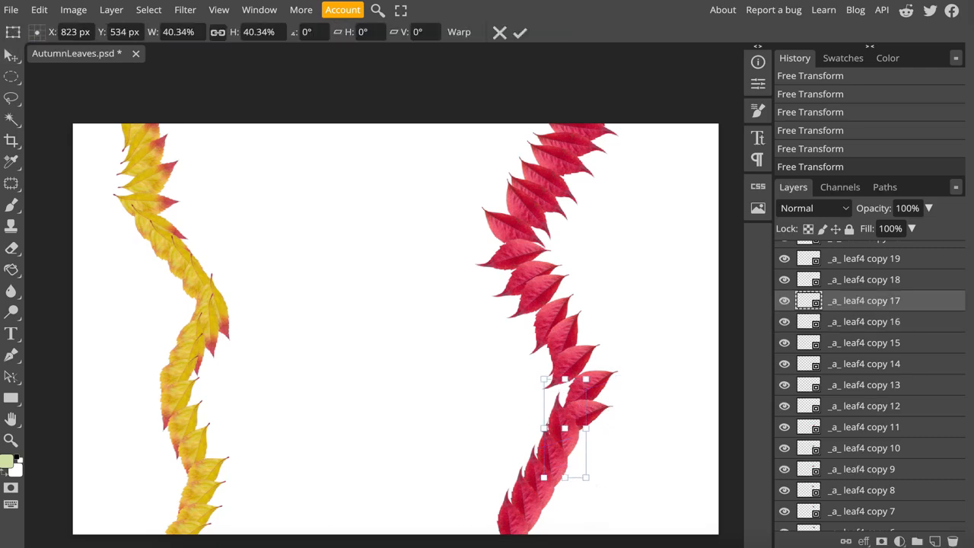
drag(544, 472, 681, 370)
- Rotate the leaf on _a_ leaf4 copy 18 counterclockwise and shift it slightly down
click(863, 280)
key(ctrl+t)
drag(598, 487, 705, 435)
key(Return)
drag(573, 437, 574, 446)
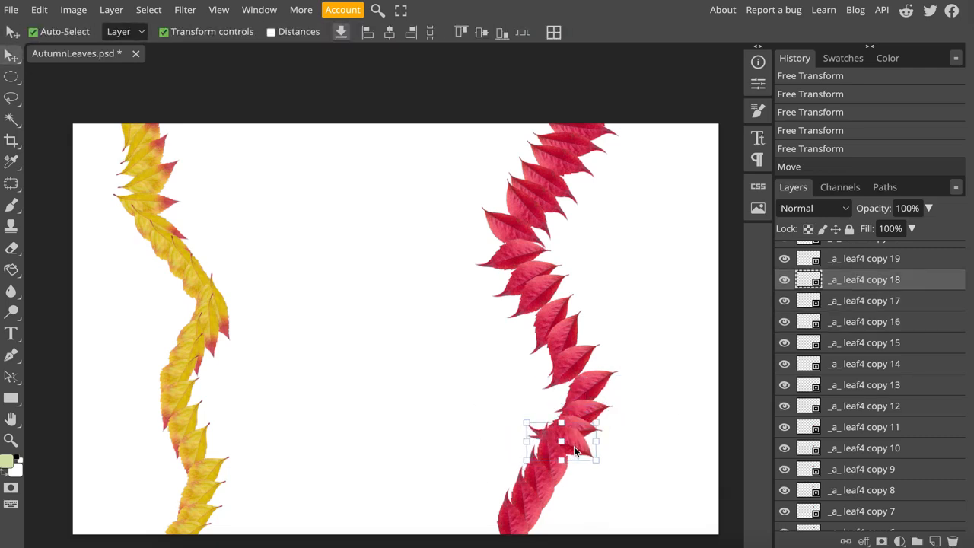
- Rotate the leaves on _a_ leaf4 copy 19 and copy 20 to vary the lower part of the red trail
click(862, 259)
key(ctrl+t)
drag(577, 502, 651, 503)
scroll(885, 353, up, 2)
key(Return)
click(882, 340)
key(ctrl+t)
drag(566, 424, 548, 375)
key(Return)
- Rotate the leaf on _a_ leaf4 copy 21 and turn the lowest one, copy 22, to about 162.3°
click(522, 508)
key(ctrl+t)
drag(568, 425, 588, 393)
key(Return)
click(883, 296)
key(ctrl+t)
drag(483, 479, 632, 545)
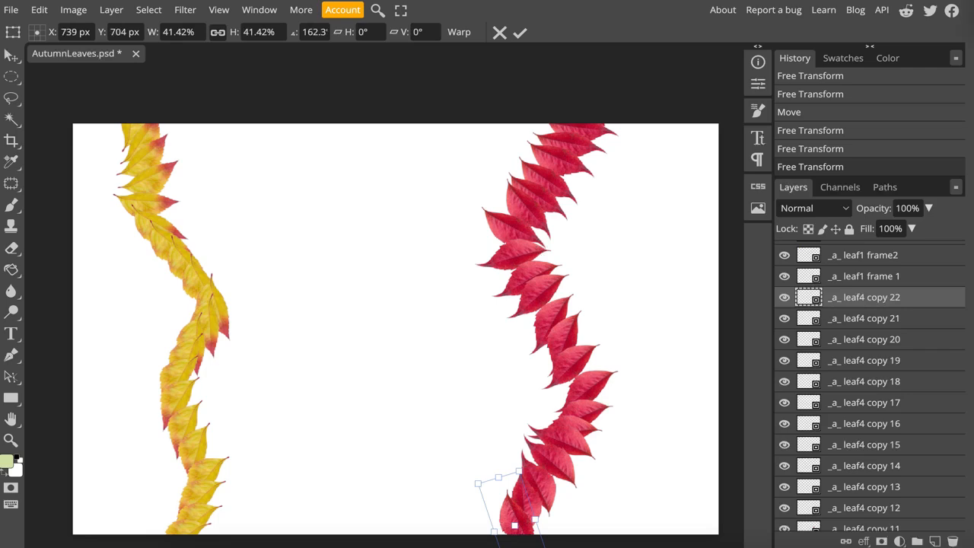
- Rename the _a_ leaf4 copy and copy 2 layers as _a_ leaf4 frame2 and _a_ leaf4 frame3
scroll(892, 360, down, 5)
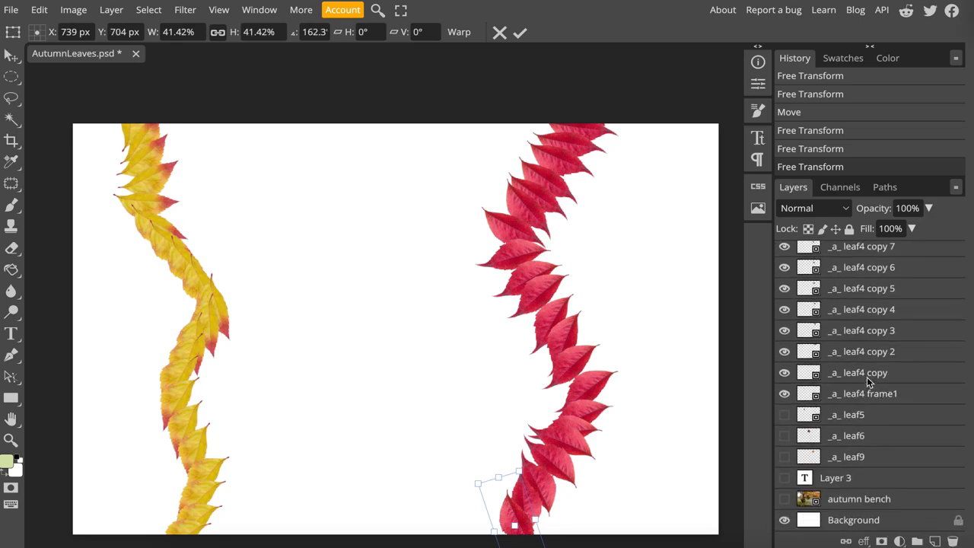
click(872, 379)
double_click(866, 378)
text(_a_ leaf4 frame2)
click(888, 353)
double_click(888, 354)
text(frame3)
key(Return)
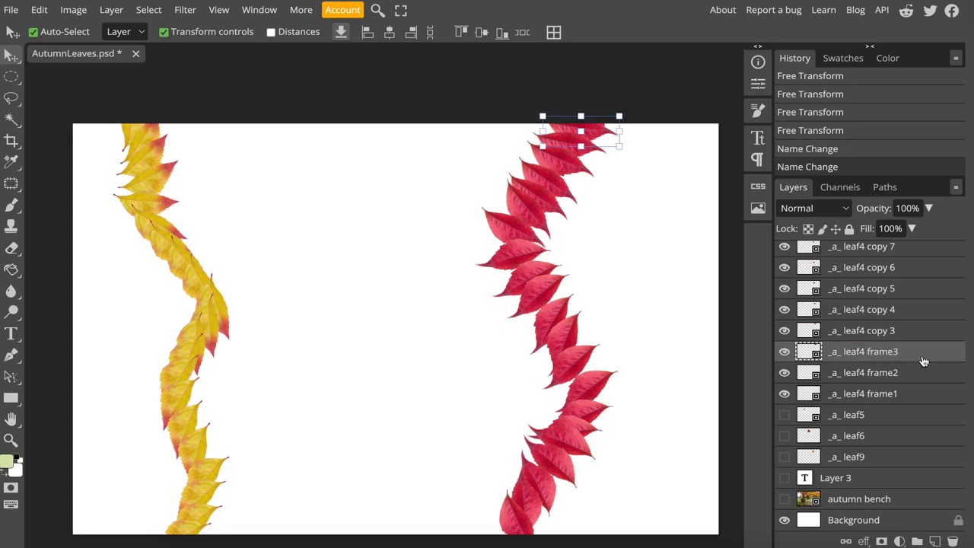
- Rename _a_ leaf4 copy 3 and copy 4 as _a_ leaf4 frame4 and _a_ leaf4 frame5
double_click(887, 334)
text(frame4)
key(Return)
double_click(881, 314)
text(fra)
key(BackSpace)
key(BackSpace)
key(BackSpace)
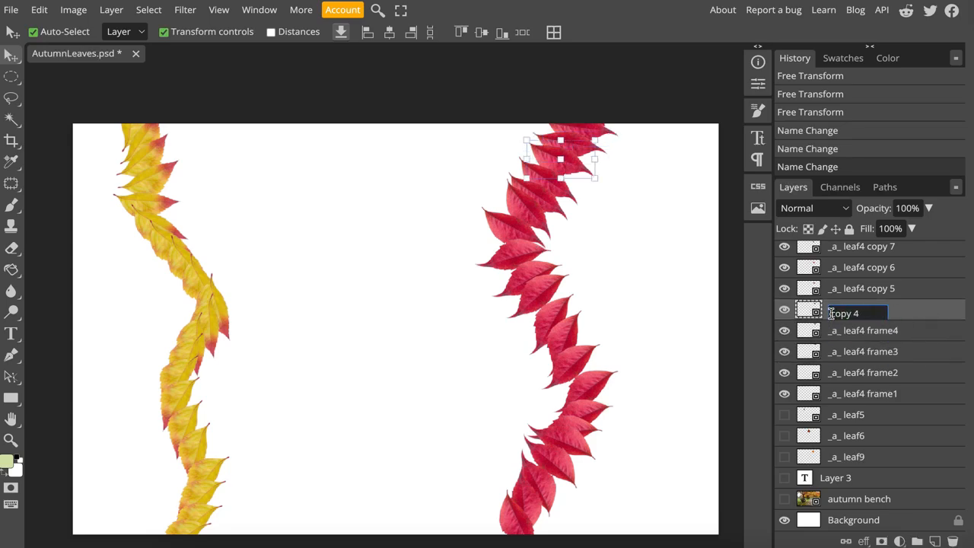
key(super+z)
drag(872, 314, 927, 318)
text(frame5)
key(Return)
- Rename _a_ leaf4 copy 5 and copy 6 as _a_ leaf4 frame6 and _a_ leaf4 frame7
double_click(879, 293)
drag(870, 293, 915, 278)
text(frame6)
double_click(881, 270)
text(frame7)
- Rename _a_ leaf4 copy 7 and copy 8 as _a_ leaf4 frame8 and _a_ leaf4 frame9
scroll(891, 322, up, 2)
double_click(885, 339)
drag(870, 342, 921, 324)
text(frame8)
double_click(874, 321)
text(frame9)
- Rename _a_ leaf4 copy 9 and copy 10 as _a_ leaf4 frame10 and _a_ leaf4 frame11
double_click(875, 300)
drag(874, 300, 917, 301)
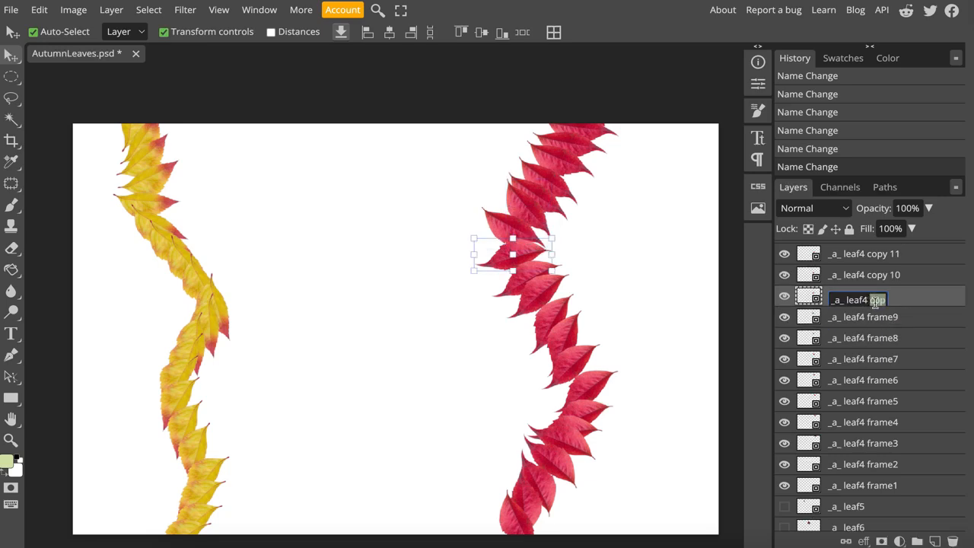
text(frame10)
key(Return)
double_click(875, 275)
drag(870, 275, 914, 281)
text(frame11)
- Rename _a_ leaf4 copy 11, copy 12 and copy 13 as _a_ leaf4 frame12, frame13 and frame14
scroll(914, 284, up, 2)
double_click(876, 320)
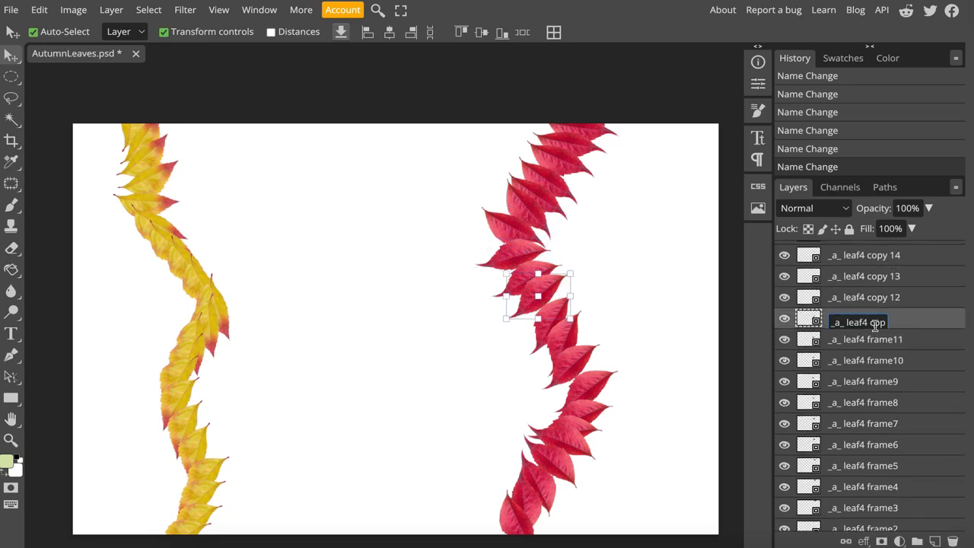
drag(870, 320, 916, 320)
text(frame12)
double_click(875, 298)
drag(870, 298, 919, 286)
text(frame13)
double_click(876, 277)
text(frame14)
- Rename _a_ leaf4 copy 14 and copy 15 as _a_ leaf4 frame15 and _a_ leaf4 frame16
scroll(921, 288, up, 3)
double_click(874, 447)
drag(870, 449, 920, 455)
text(frame15)
key(Return)
double_click(875, 424)
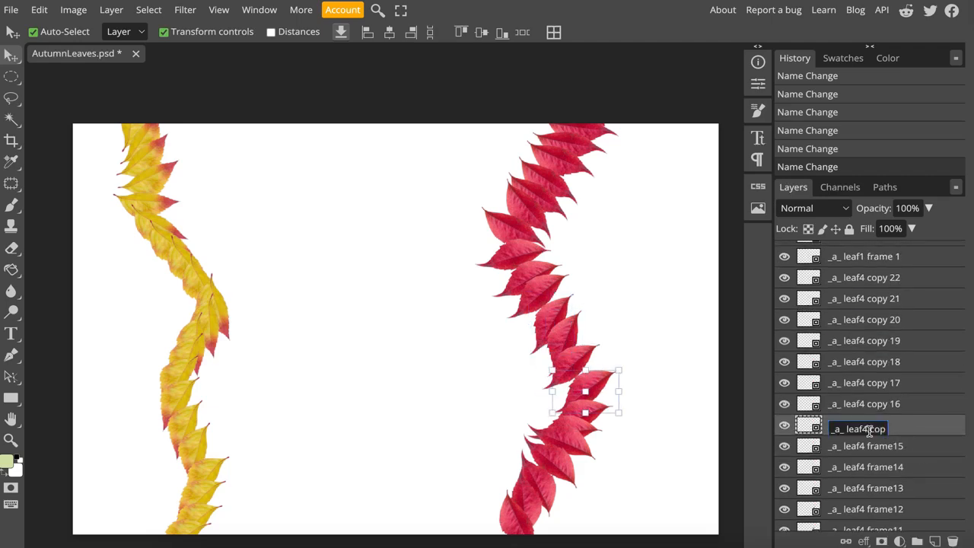
drag(870, 426, 919, 429)
text(frame16)
key(Return)
- Rename _a_ leaf4 copy 16 and copy 17 as _a_ leaf4 frame17 and _a_ leaf4 frame18
double_click(875, 405)
drag(869, 409, 915, 415)
text(frame17)
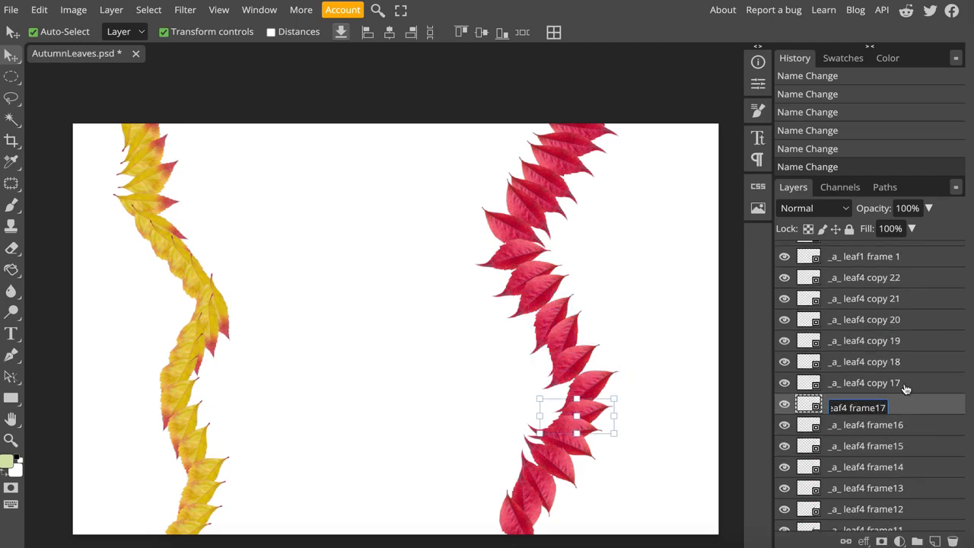
key(Return)
double_click(875, 383)
text(frame18)
key(Return)
- Rename _a_ leaf4 copy 18 and copy 19 as _a_ leaf4 frame19 and _a_ leaf4 frame20
double_click(875, 362)
text(frame19)
key(Return)
double_click(875, 340)
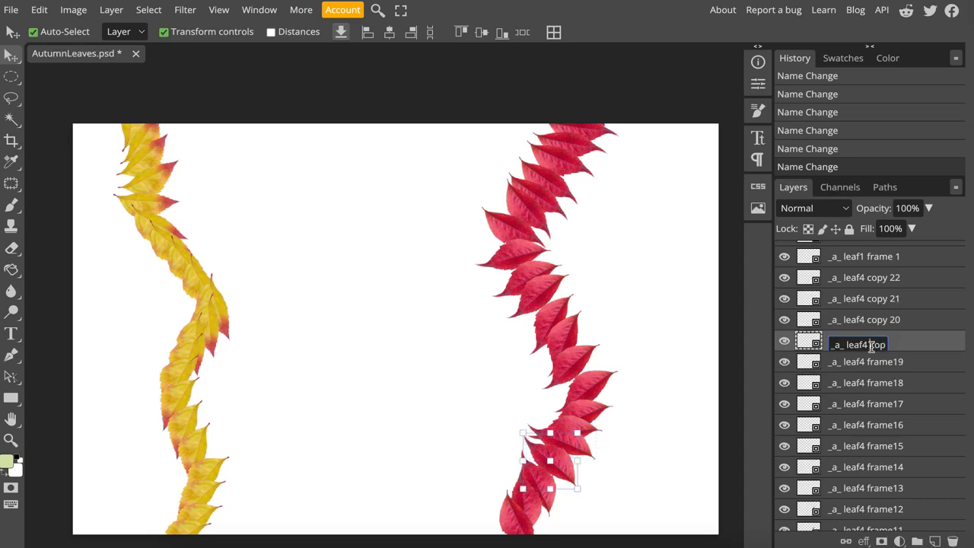
drag(870, 344, 918, 346)
text(frame20)
key(Return)
- Rename _a_ leaf4 copy 20, copy 21 and copy 22 as _a_ leaf4 frame21, frame22 and frame23
double_click(876, 320)
drag(870, 322, 903, 306)
text(frame21)
key(Return)
double_click(875, 299)
text(frame22)
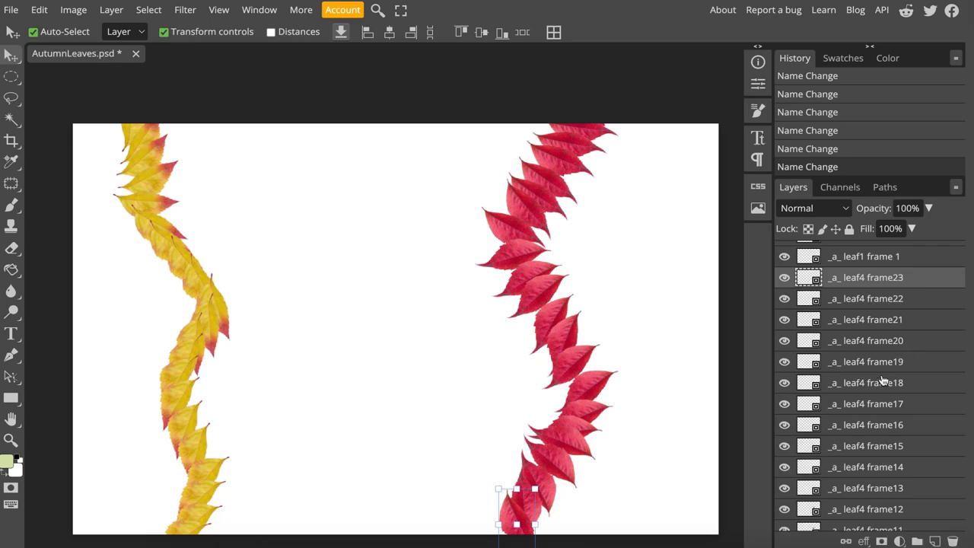
scroll(883, 381, down, 10)
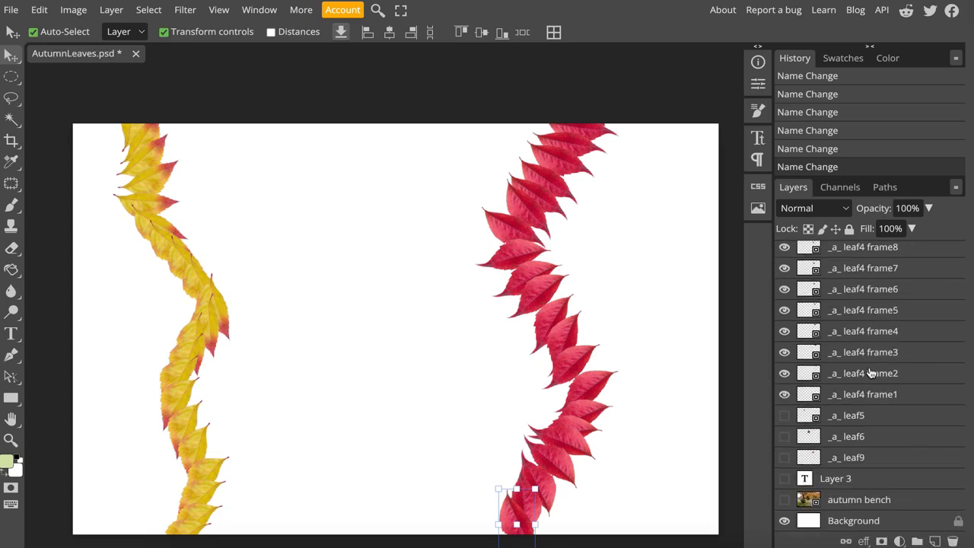
- Review the numbered _a_ leaf1 and _a_ leaf4 frame layers and the remaining leaf layers in the layer stack
scroll(875, 366, up, 10)
click(892, 256)
click(892, 280)
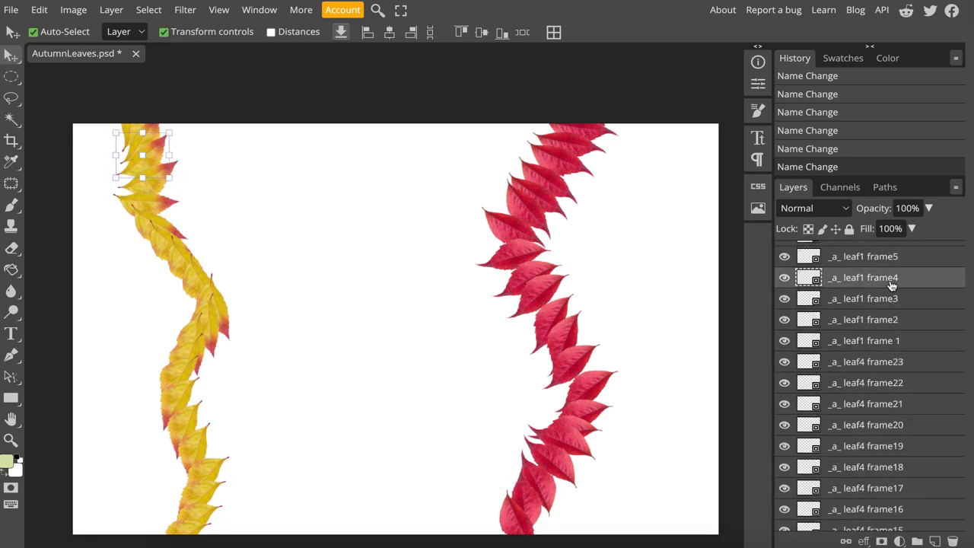
key(ctrl+s)
scroll(879, 350, down, 3)
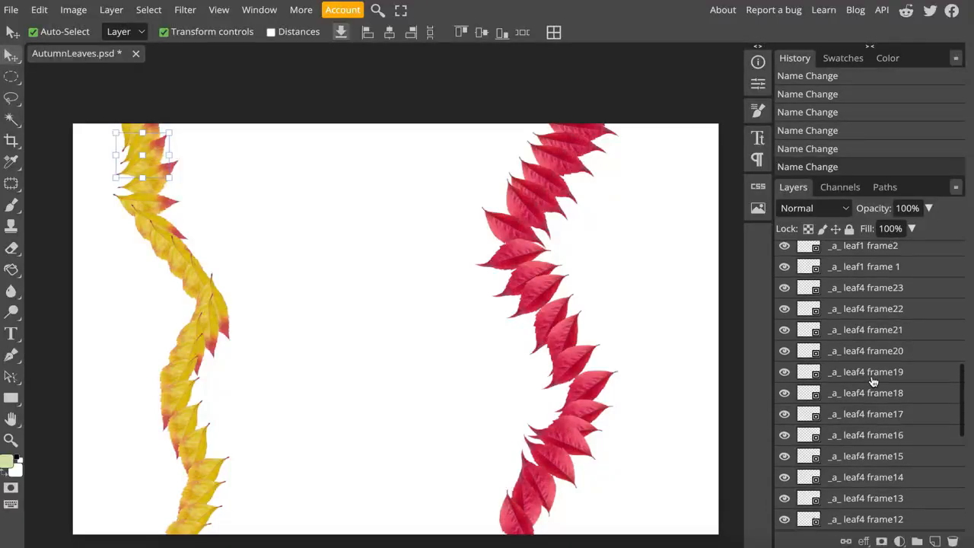
scroll(873, 380, down, 6)
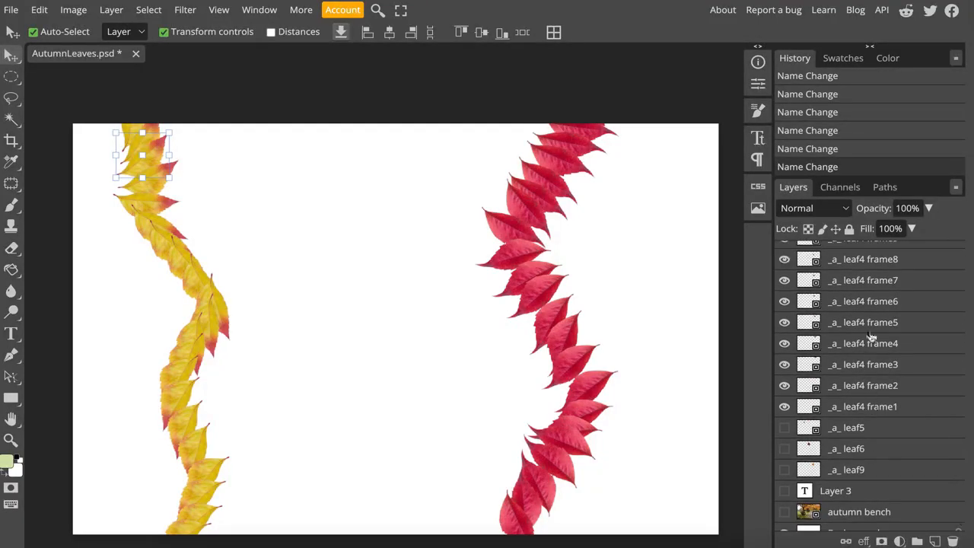
scroll(872, 339, up, 5)
scroll(872, 357, down, 4)
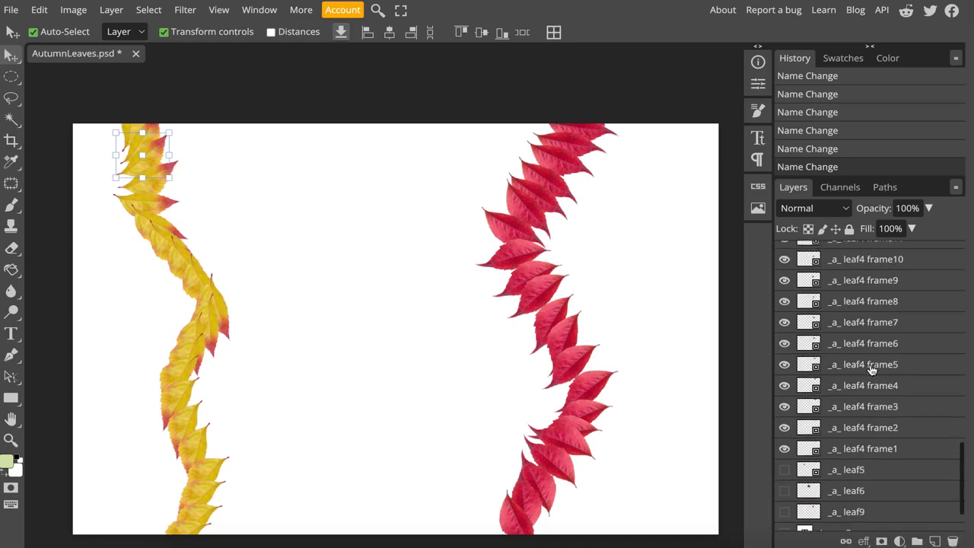
scroll(872, 369, down, 2)
scroll(872, 371, up, 6)
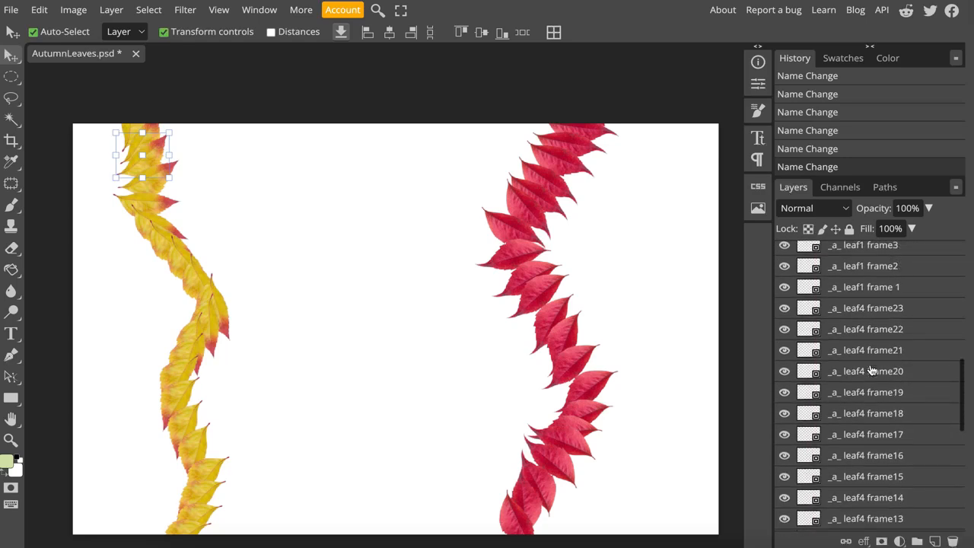
scroll(872, 370, up, 3)
scroll(872, 370, down, 8)
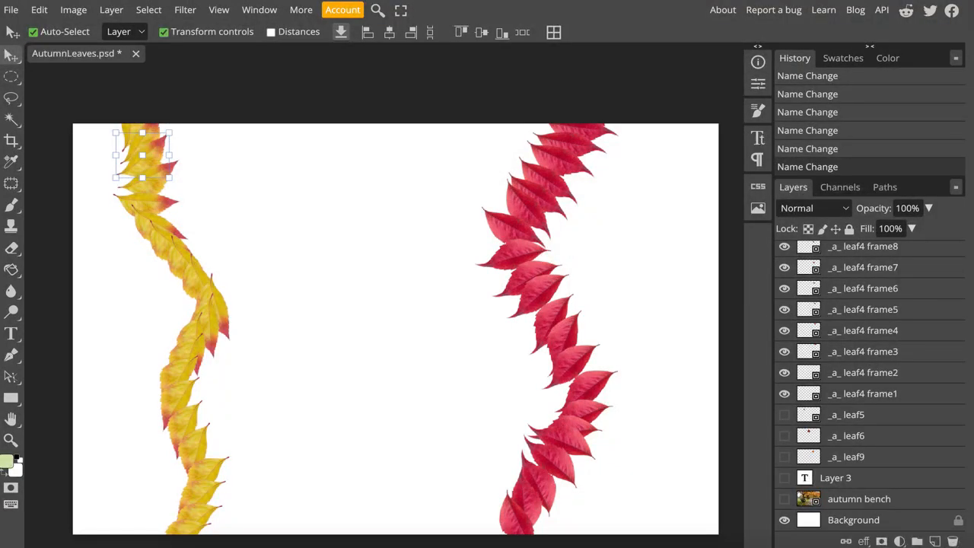
click(785, 415)
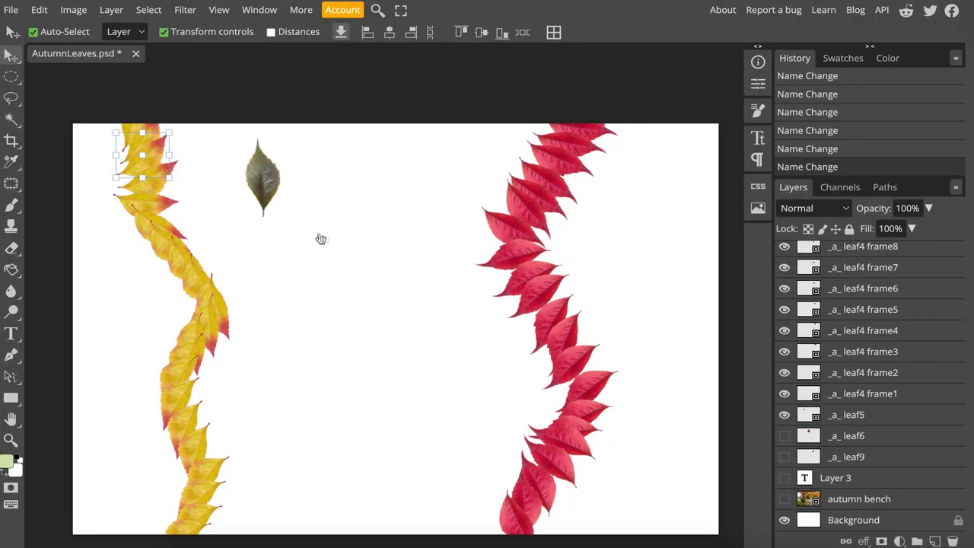
drag(263, 180, 340, 172)
click(785, 415)
click(784, 436)
click(785, 436)
- Show _a_ leaf9 and arrange 22 duplicates of it along a wavy falling path down the middle of the canvas
click(785, 457)
drag(502, 184, 380, 535)
key(ctrl+j)
key(ctrl+j)
key(ctrl+j)
key(ctrl+j)
key(ctrl+j)
key(ctrl+j)
key(ctrl+j)
key(ctrl+j)
key(ctrl+j)
key(ctrl+j)
key(ctrl+j)
key(ctrl+j)
key(ctrl+j)
key(ctrl+j)
key(ctrl+j)
- Rotate _a_ leaf9 copy through _a_ leaf9 copy 6 to varied angles so the leaf tumbles along the upper part of its path
scroll(868, 442, down, 6)
click(867, 441)
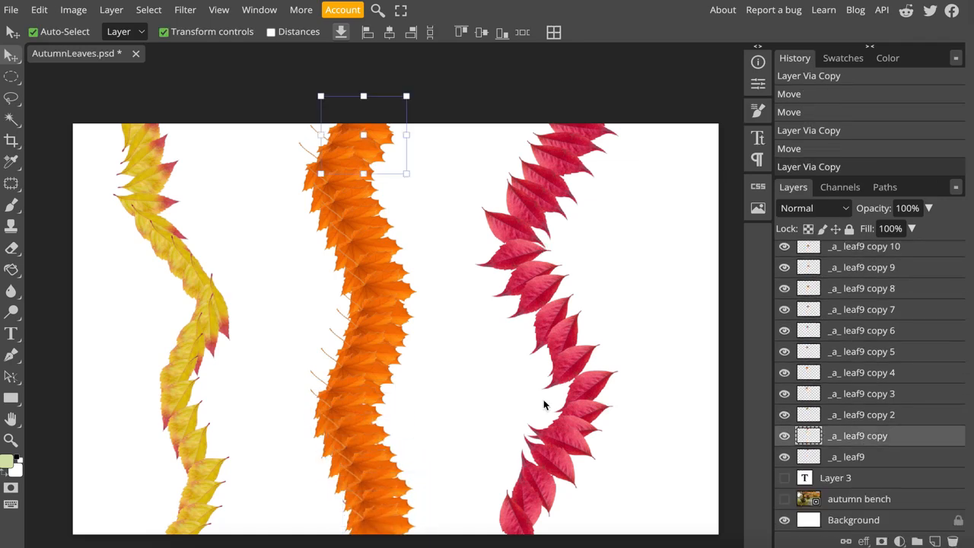
drag(412, 180, 361, 271)
key(Return)
key(ctrl+z)
click(867, 416)
key(ctrl+z)
click(868, 394)
click(867, 373)
click(868, 352)
click(906, 330)
- Rotate _a_ leaf9 copy 7 through copy 10 to varied angles, turning copy 9 by about 64°
click(907, 310)
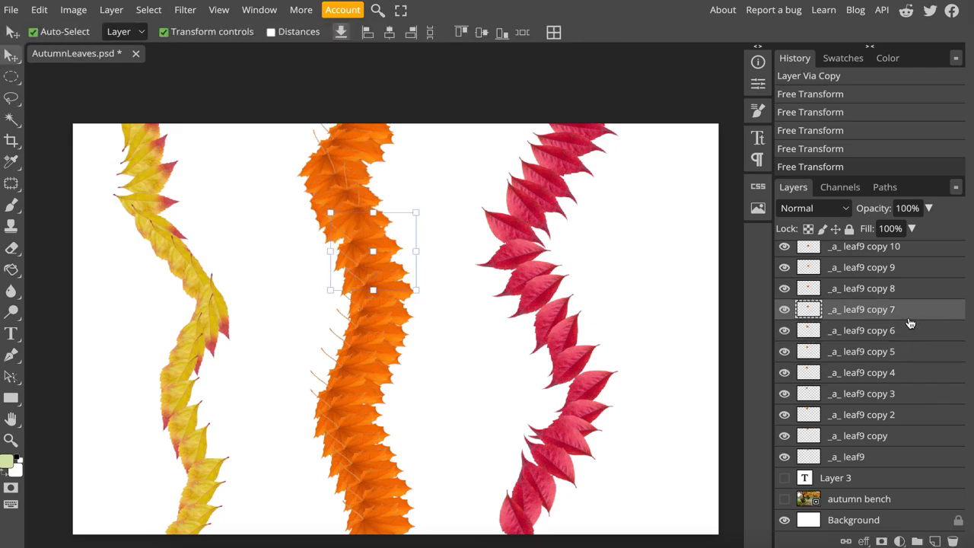
click(891, 289)
click(875, 272)
drag(431, 340, 367, 354)
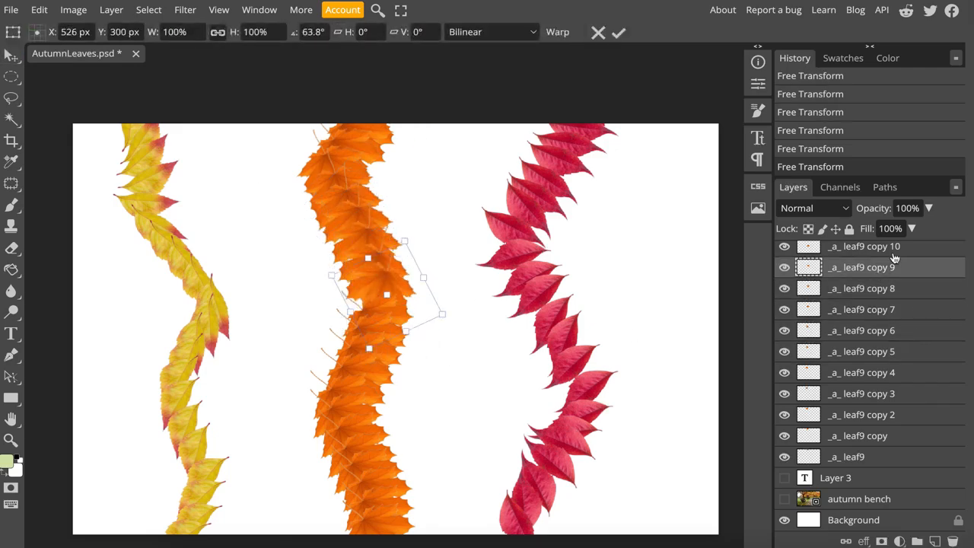
click(892, 250)
drag(429, 364, 349, 370)
- Rotate _a_ leaf9 copy 11, copy 12 and copy 13 to varied angles, turning copy 13 by about 7°
scroll(881, 304, up, 1)
click(879, 302)
drag(422, 380, 342, 380)
click(871, 281)
drag(435, 422, 387, 434)
click(872, 260)
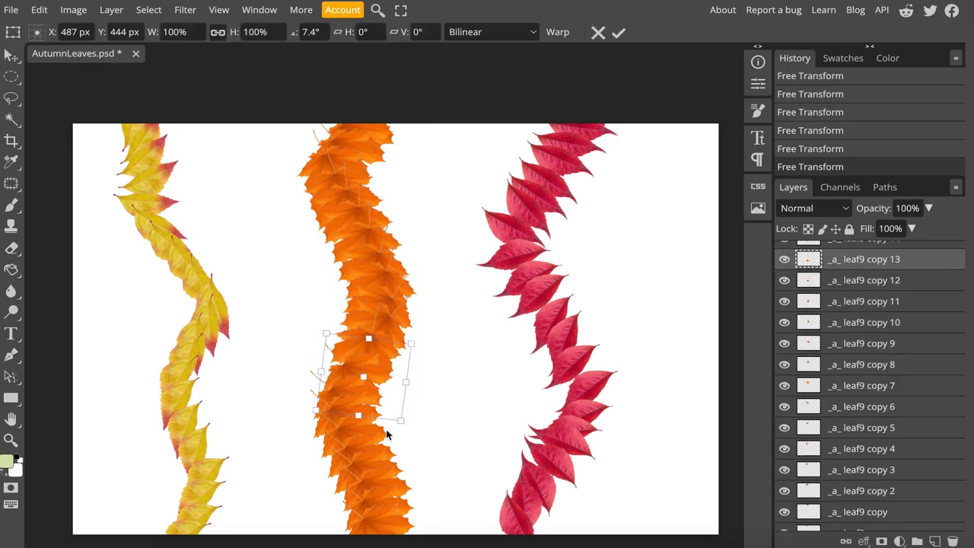
- Rotate _a_ leaf9 copy 14 through copy 17 to varied angles along the lower part of the orange leaf path
scroll(872, 304, up, 1)
click(871, 320)
click(872, 299)
drag(402, 473, 434, 473)
click(868, 282)
click(865, 260)
scroll(880, 298, up, 1)
click(875, 311)
click(862, 333)
click(861, 355)
- Rotate _a_ leaf9 copy 18 through copy 22 to varied angles, turning copy 22 by about -46°
click(876, 315)
click(875, 292)
click(873, 271)
drag(442, 506, 436, 488)
click(874, 249)
drag(444, 526, 432, 490)
scroll(867, 297, up, 1)
click(869, 303)
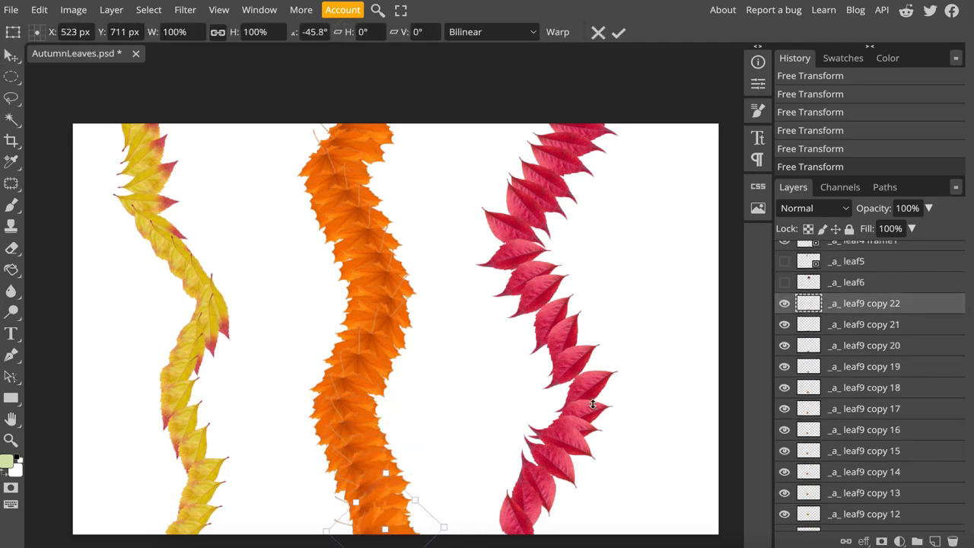
- Rename _a_ leaf9 copy, copy 2, copy 3 and copy 4 as _a_ leaf9 frame1, frame2, frame3 and frame4
scroll(870, 380, down, 5)
click(870, 439)
double_click(870, 439)
text(_a_ leaf9 frame1)
double_click(873, 417)
text(_a_ leaf9 frame2)
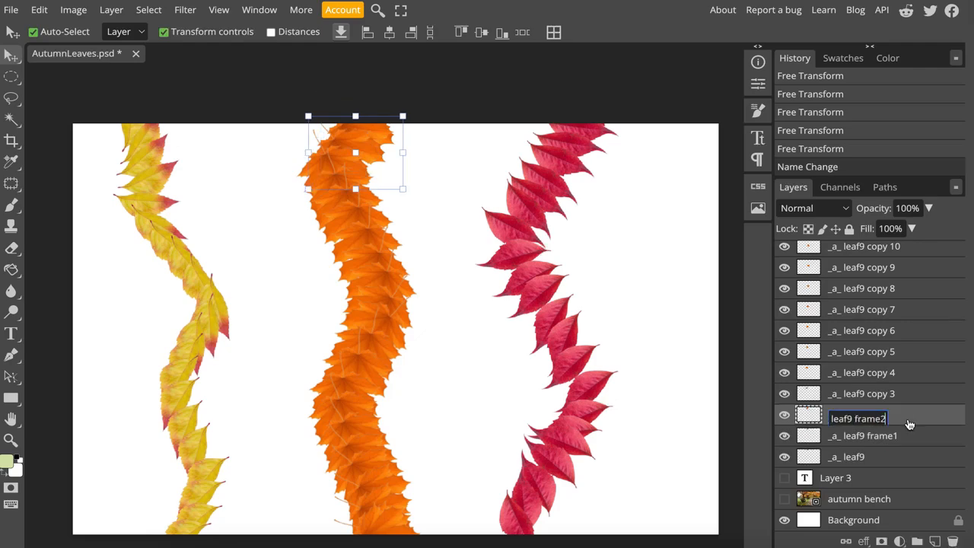
double_click(873, 397)
text(_a_ leaf9 frame3)
double_click(875, 375)
text(_a_ leaf9 frame4)
- Rename _a_ leaf9 copy 5 and copy 6 as _a_ leaf9 frame5 and _a_ leaf9 frame6
double_click(877, 354)
text(r)
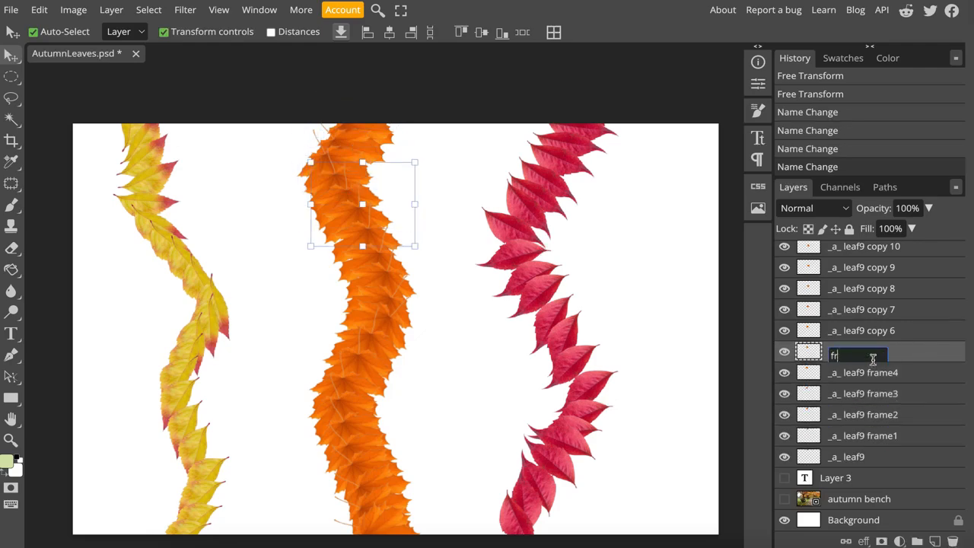
text(afame5)
key(Return)
double_click(860, 356)
text(_a_ leaf9 frame5)
double_click(869, 335)
drag(870, 335, 908, 335)
text(frame6)
- Rename _a_ leaf9 copy 7 through copy 10 as _a_ leaf9 frame7, frame8, frame9 and frame10
double_click(871, 313)
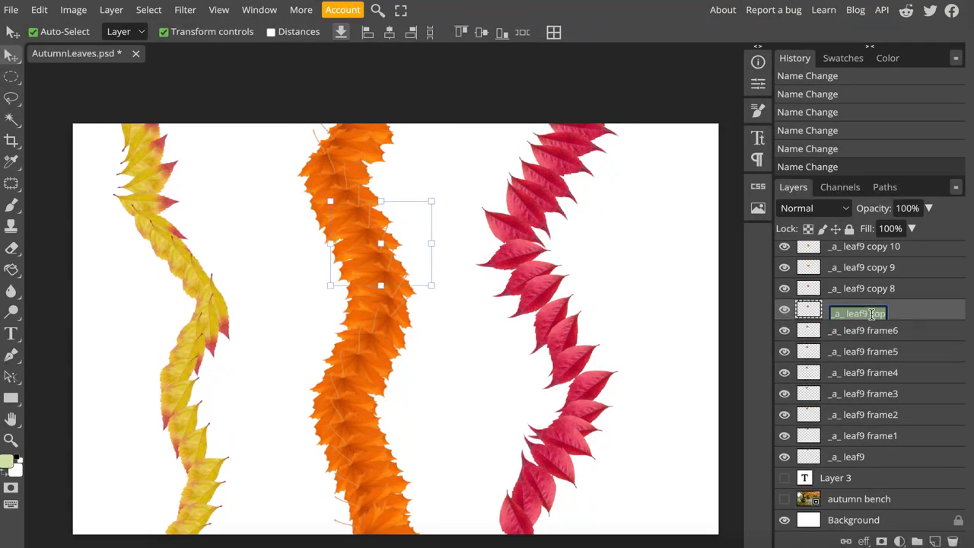
text(_a_ leaf9 frame7)
double_click(863, 292)
text(_a_ leaf9 frame8)
scroll(876, 327, up, 2)
double_click(876, 351)
text(_a_ leaf9 frame9)
double_click(872, 330)
text(_a_ leaf9 f)
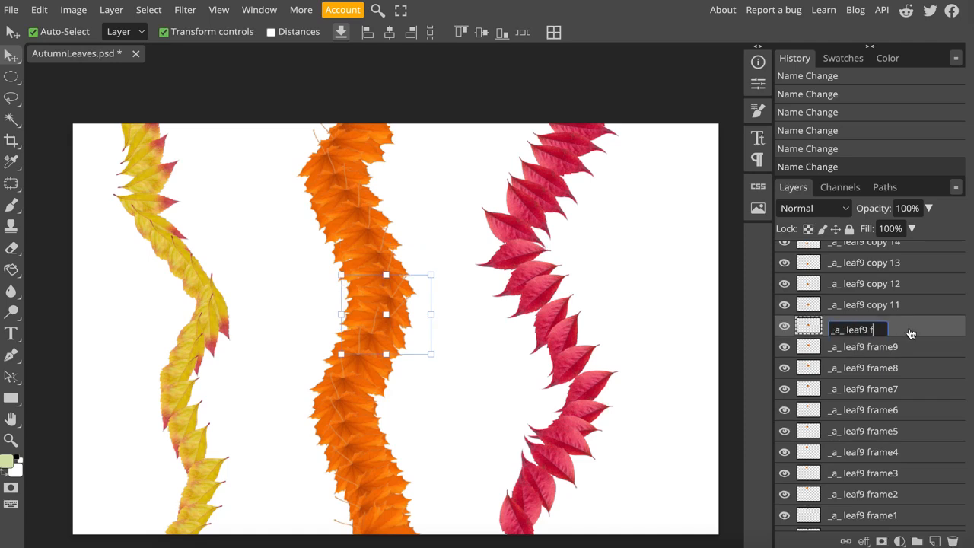
text(rame10)
- Rename _a_ leaf9 copy 11, copy 12 and copy 13 as _a_ leaf9 frame11, frame12 and frame13
double_click(913, 307)
text(_a_ leaf9 frame11)
double_click(909, 284)
text(_a_ leaf9 frame12)
double_click(906, 264)
text(_a_ leaf9 frame13)
- Rename _a_ leaf9 copy 14 through copy 19 as _a_ leaf9 frame14 through _a_ leaf9 frame19, numbered in order
scroll(870, 342, up, 1)
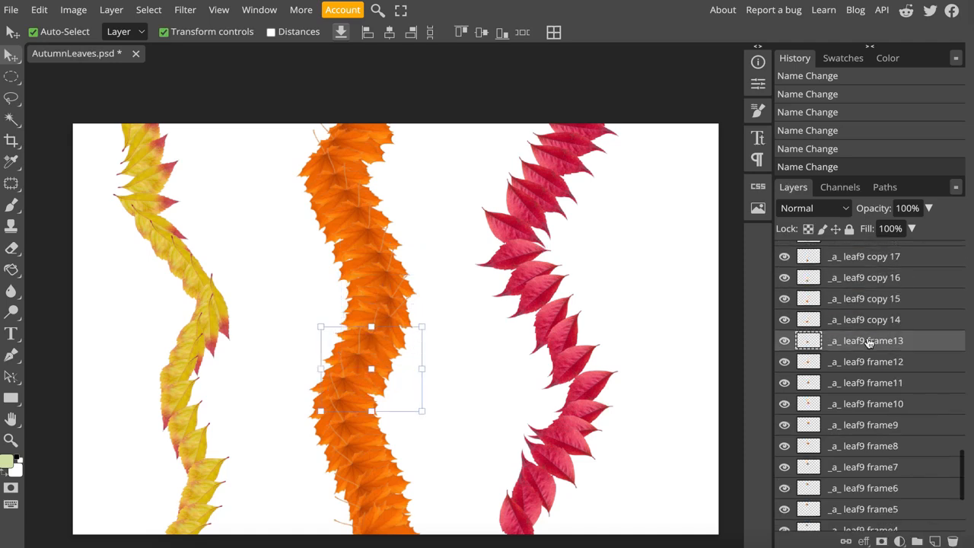
double_click(872, 321)
text(_a_ leaf9 frame14)
double_click(875, 299)
double_click(880, 315)
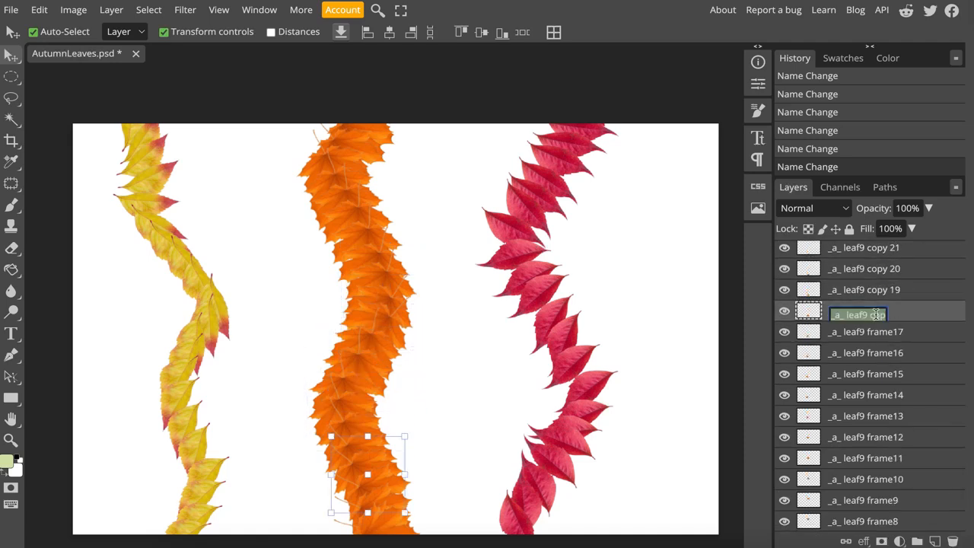
text(_a_ leaf9 frame18)
double_click(882, 295)
text(_a_ leaf9 frame19)
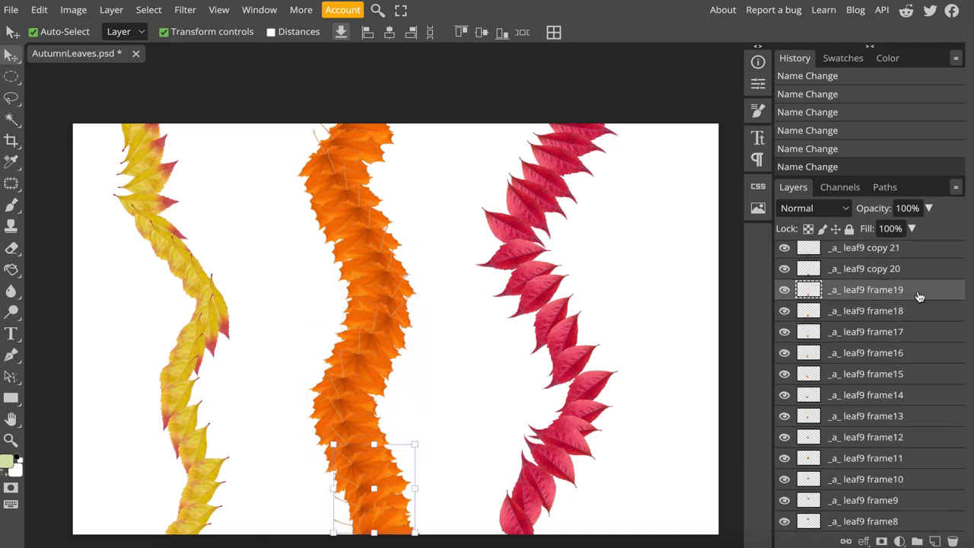
- Rename _a_ leaf9 copy 20 and copy 21 as _a_ leaf9 frame20 and _a_ leaf9 frame21
double_click(925, 272)
text(_a_ leaf9 frame20)
scroll(906, 320, up, 1)
double_click(891, 347)
text(_a_ leaf9 frame21)
- Rename _a_ leaf9 copy 22 as _a_ leaf9 frame22
double_click(913, 330)
text(_a_ leaf9 f)
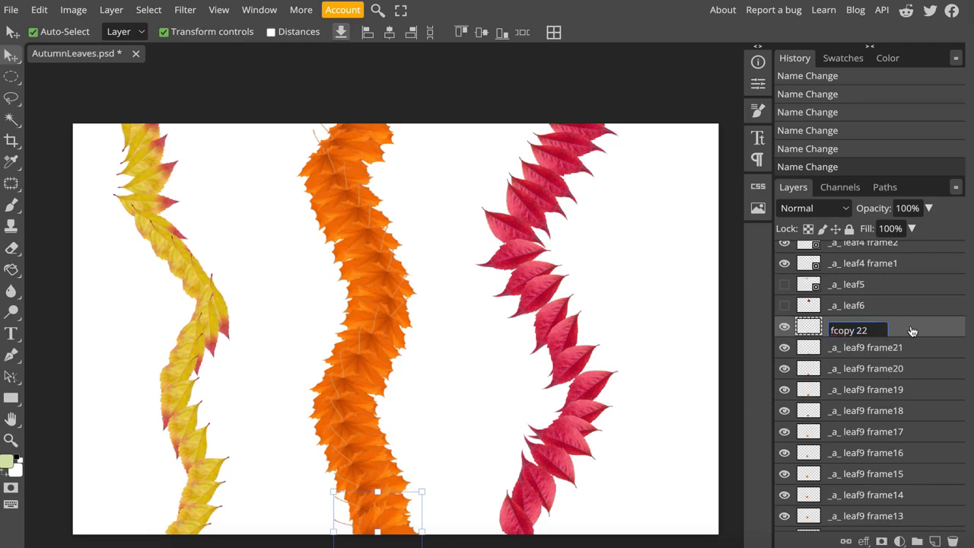
key(ctrl+z)
click(880, 334)
drag(868, 333, 900, 327)
key(BackSpace)
text(frame22)
key(Return)
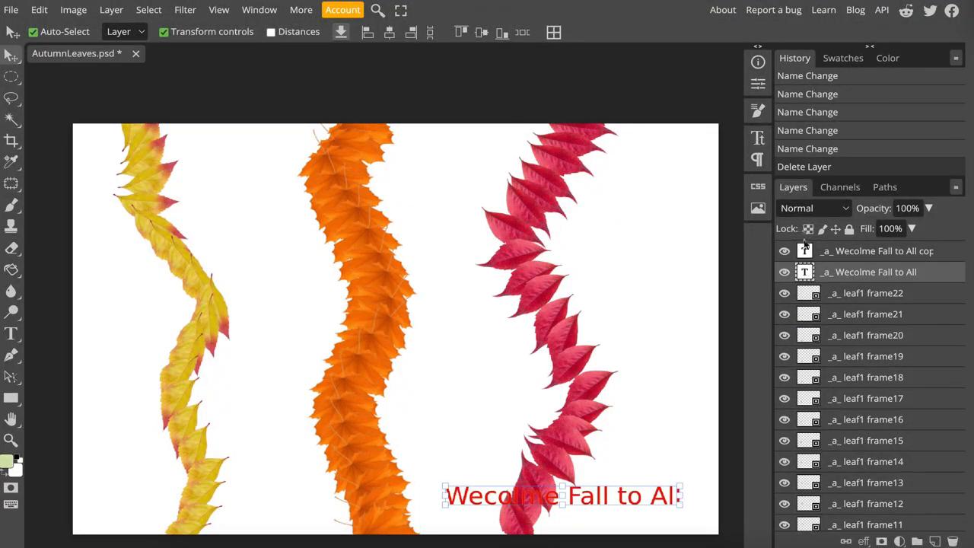
click(866, 295)
click(865, 279)
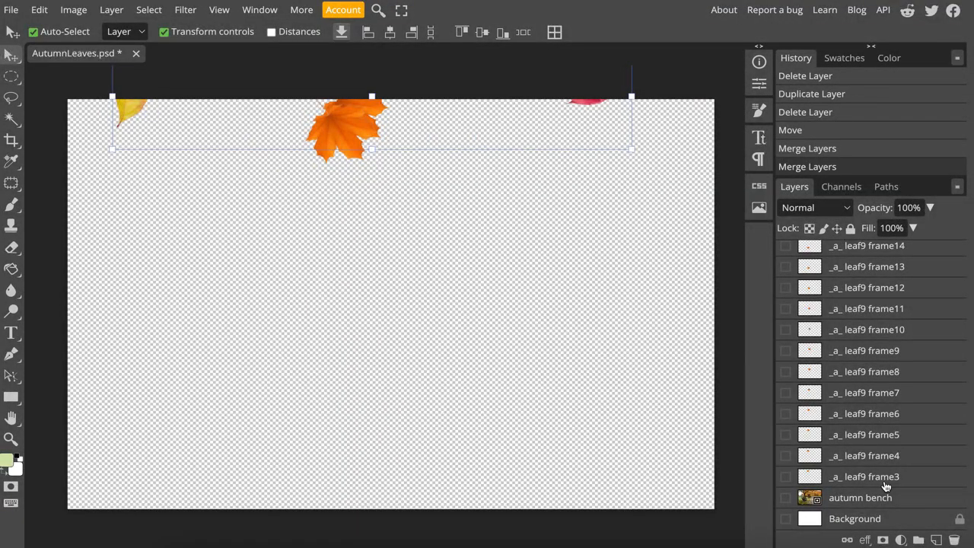
- Make the _a_ leaf9 frame3 and _a_ leaf4 frame3 layers visible
click(885, 485)
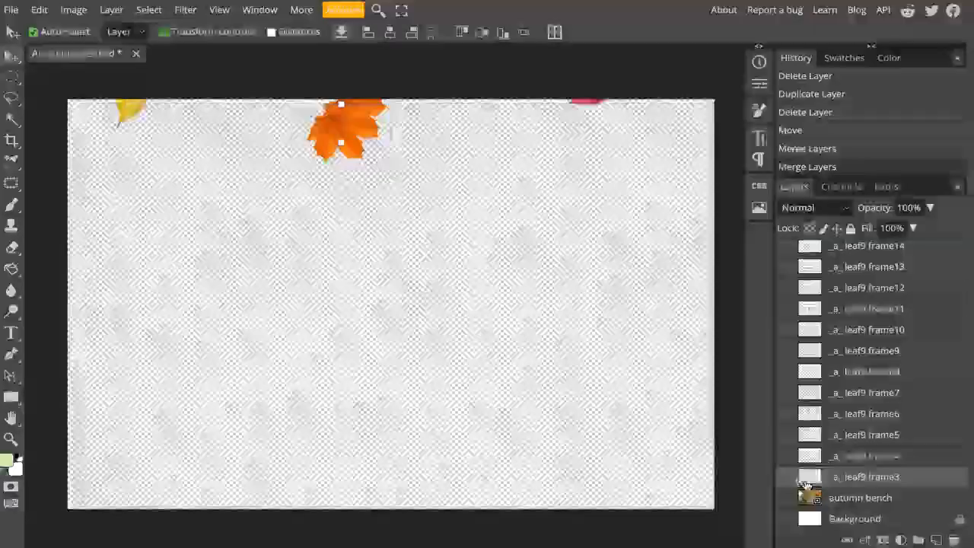
click(787, 477)
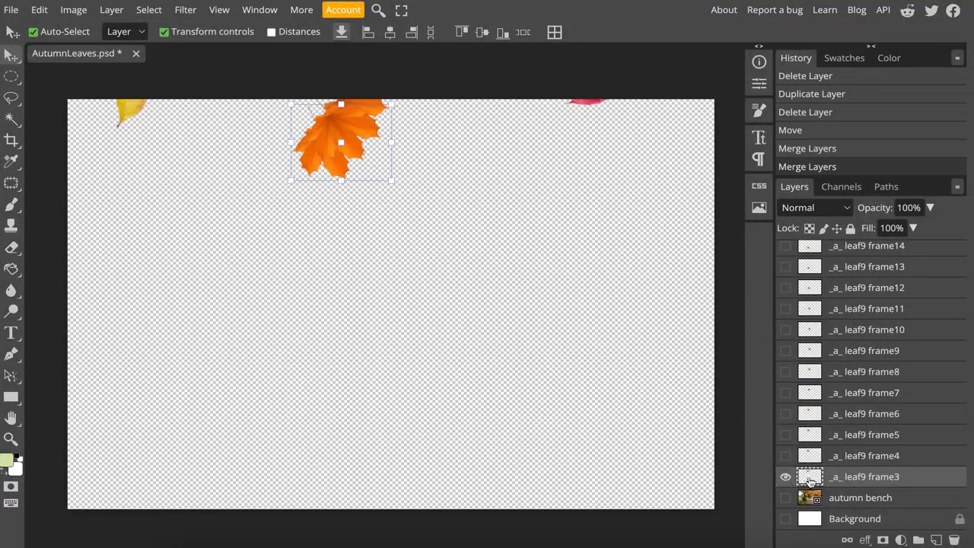
scroll(870, 484, up, 10)
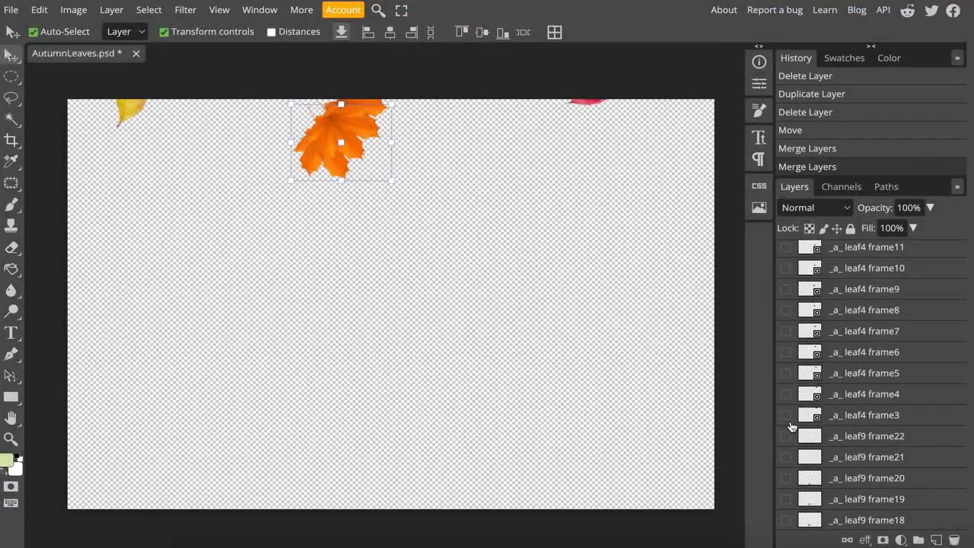
click(786, 415)
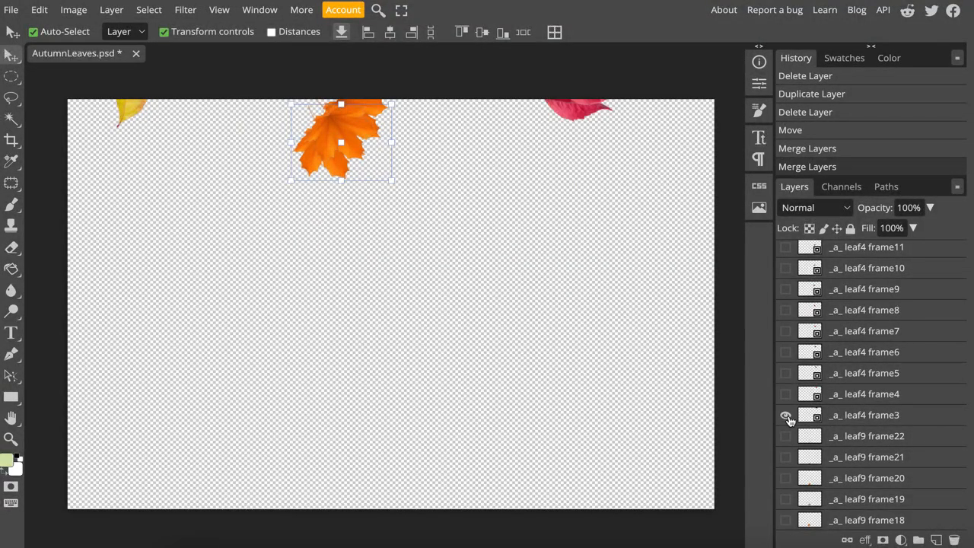
click(870, 415)
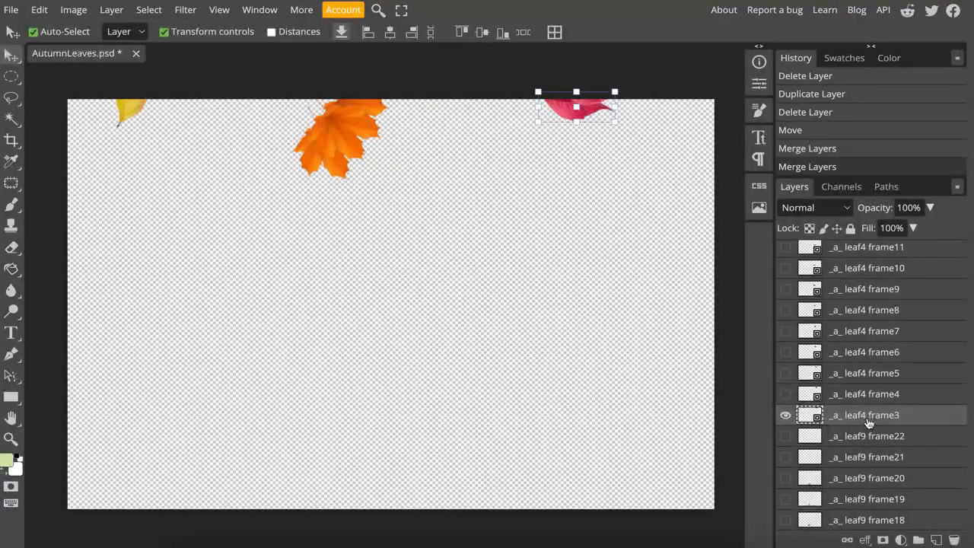
- Hide the merged _a_ leaf1 frame 1 and frame2 layers and show _a_ leaf1 frame3
scroll(870, 423, up, 5)
scroll(868, 423, up, 5)
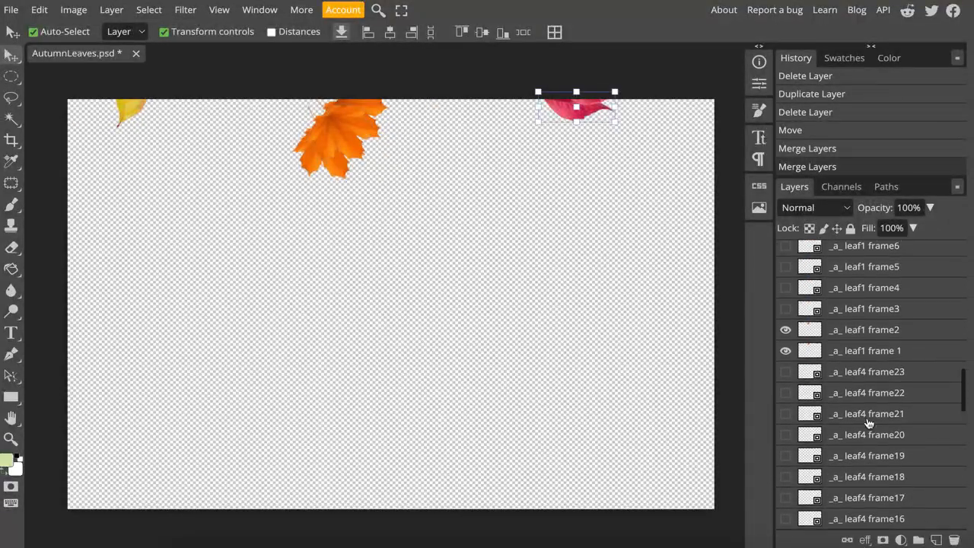
click(785, 400)
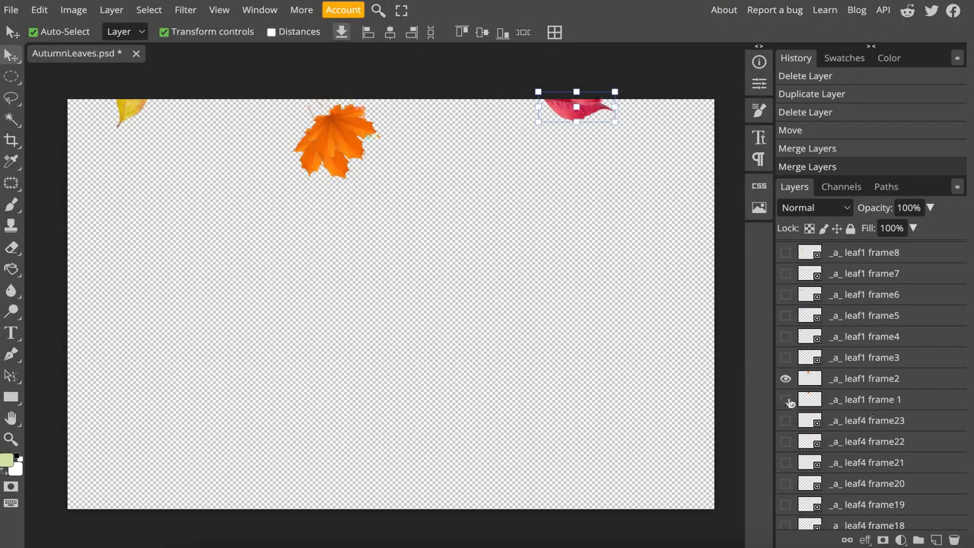
click(786, 378)
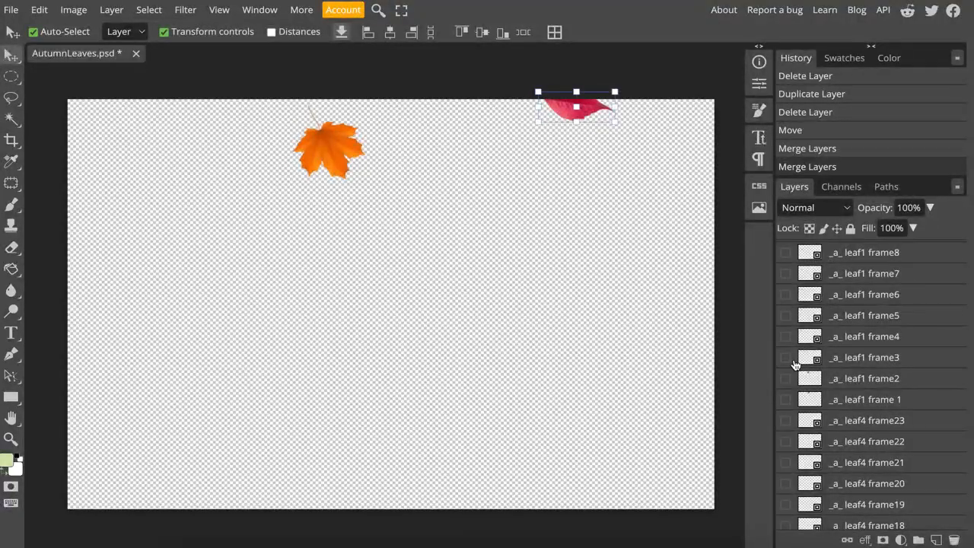
click(785, 357)
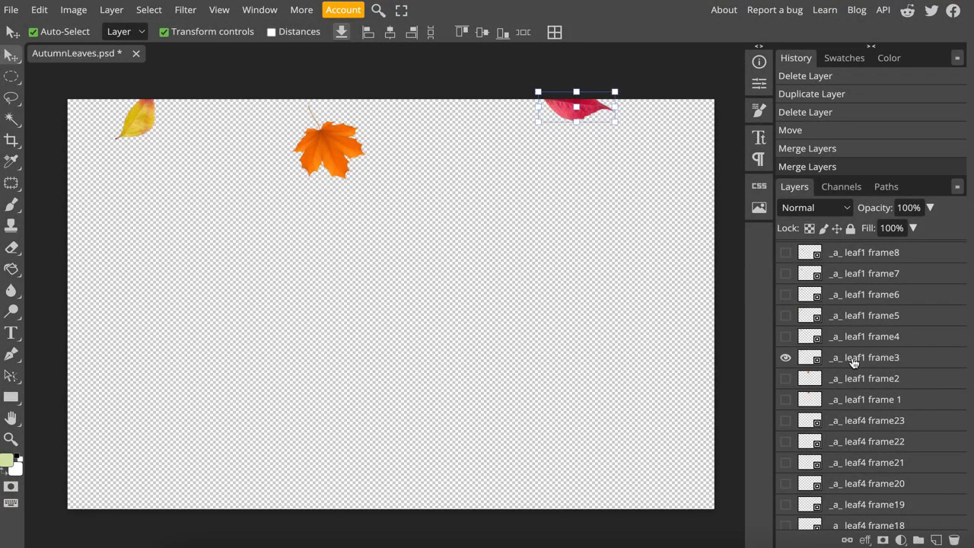
- Merge _a_ leaf1 frame3, _a_ leaf4 frame3 and _a_ leaf9 frame3 into one layer, and show the _a_ leaf1 frame2 layer again
click(852, 363)
click(852, 363)
scroll(868, 429, down, 5)
scroll(867, 428, down, 15)
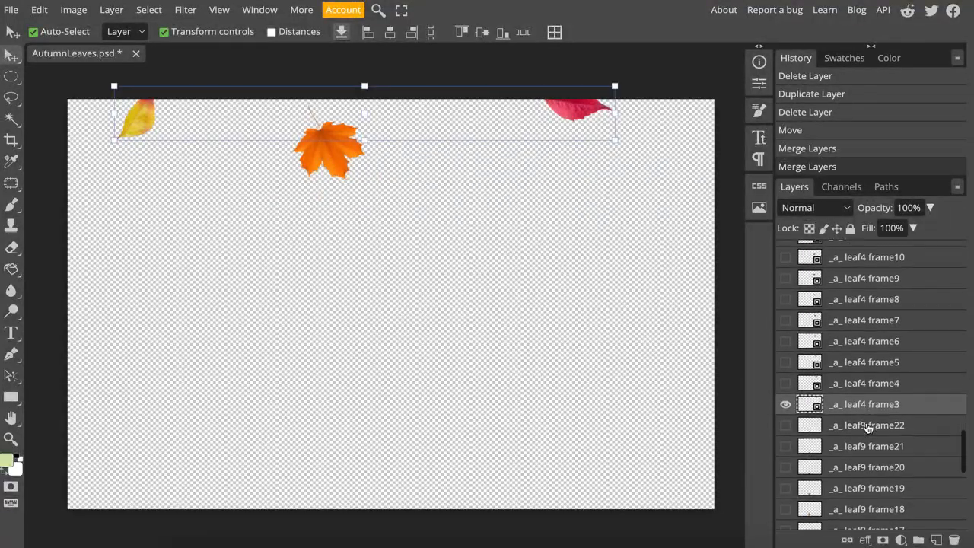
click(867, 485)
scroll(867, 488, up, 5)
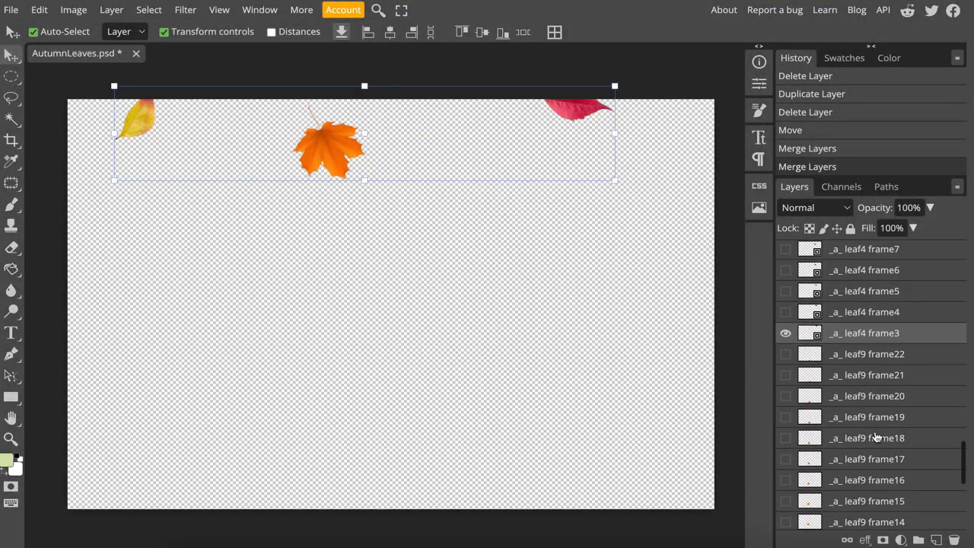
scroll(875, 436, up, 10)
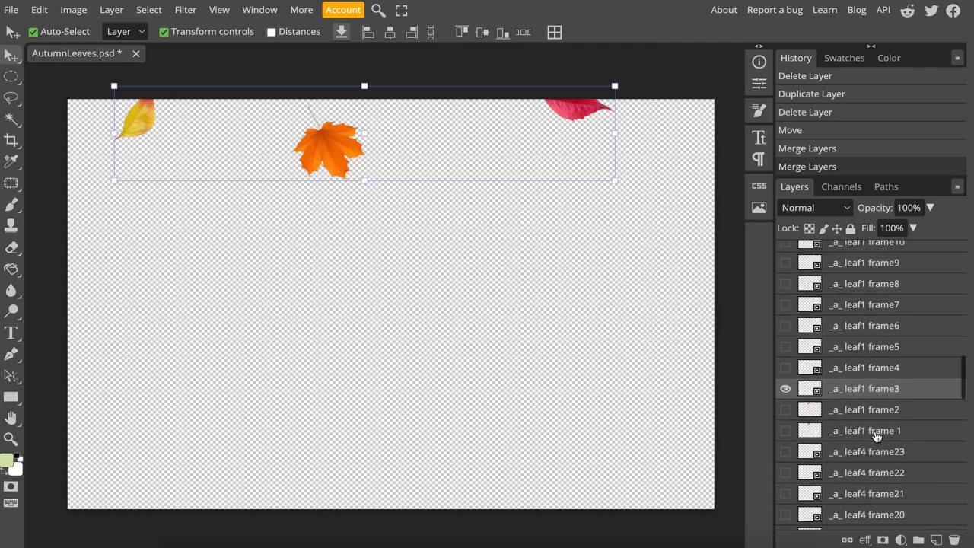
right_click(864, 400)
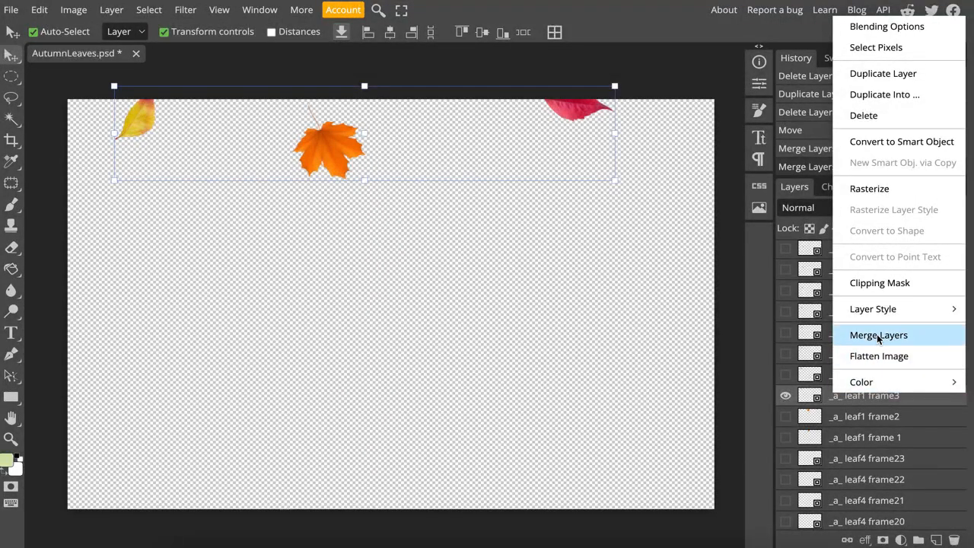
click(877, 334)
click(786, 416)
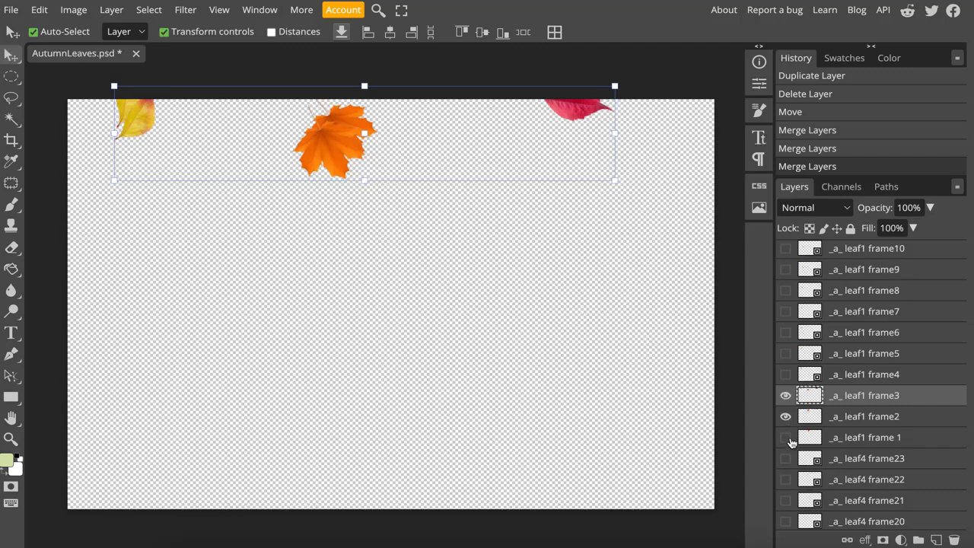
- Hide the merged _a_ leaf1 frame 1, frame2 and frame3 layers
click(786, 438)
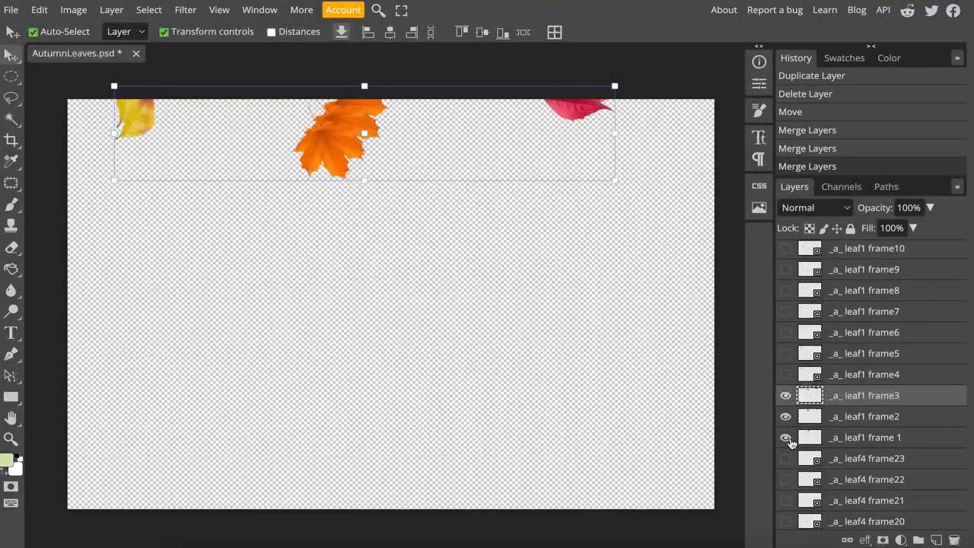
click(788, 440)
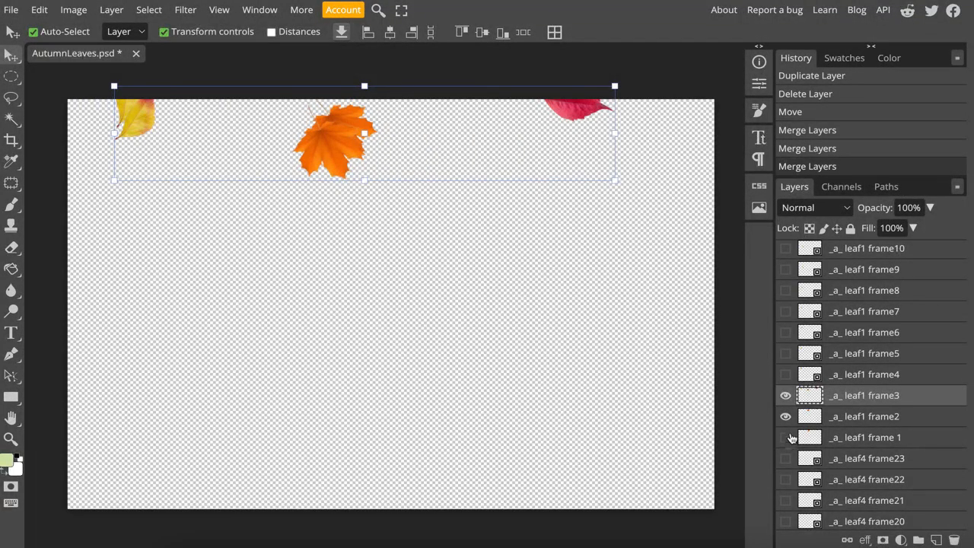
click(786, 417)
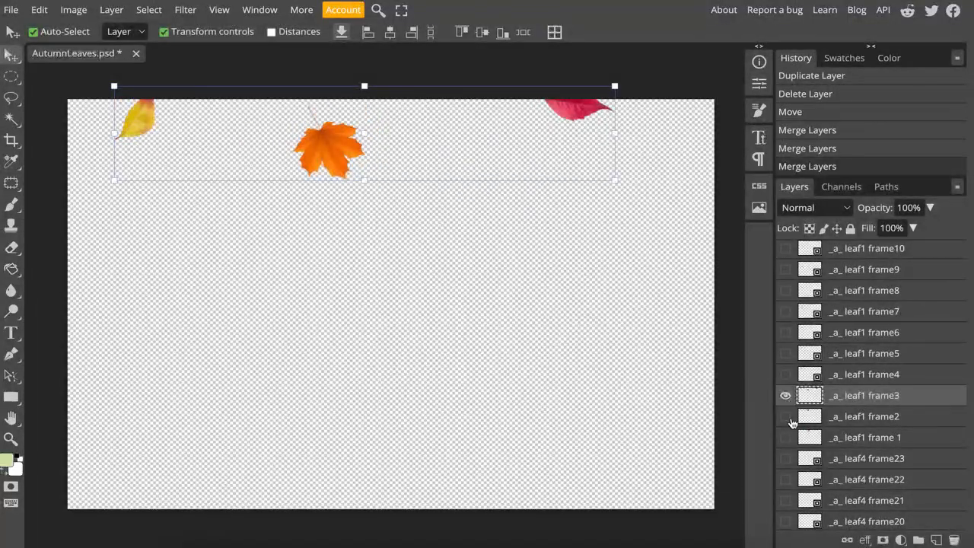
click(787, 397)
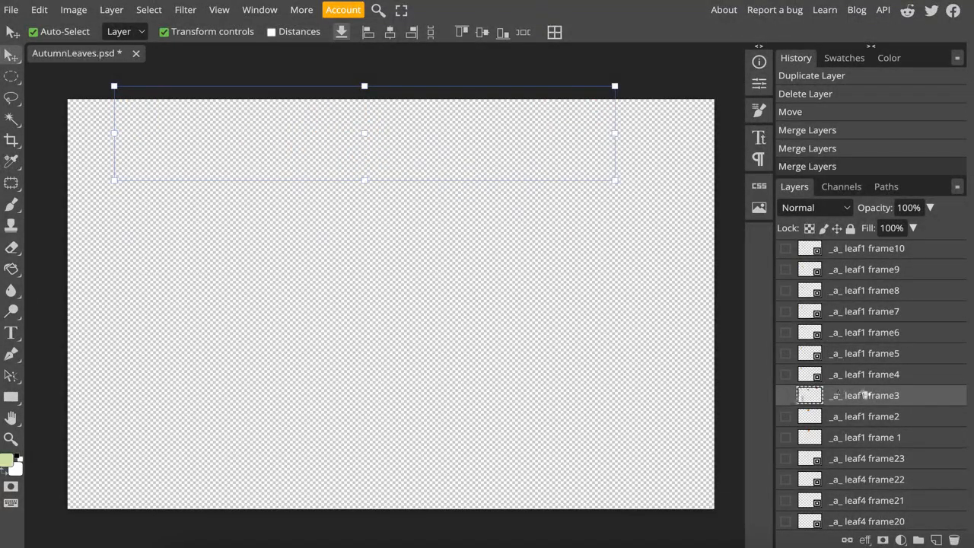
- Make the _a_ leaf9 frame4 and _a_ leaf4 frame4 layers visible and select both
scroll(866, 395, down, 10)
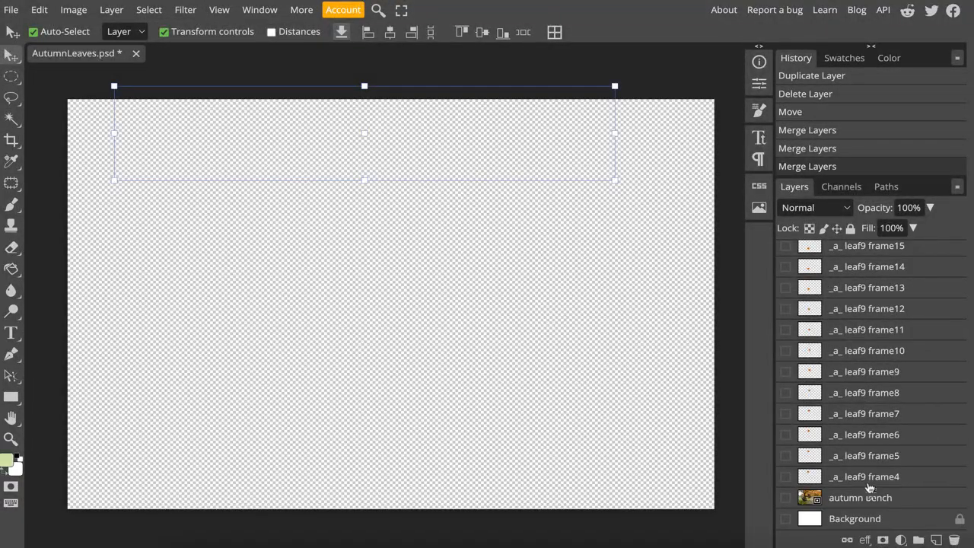
click(870, 477)
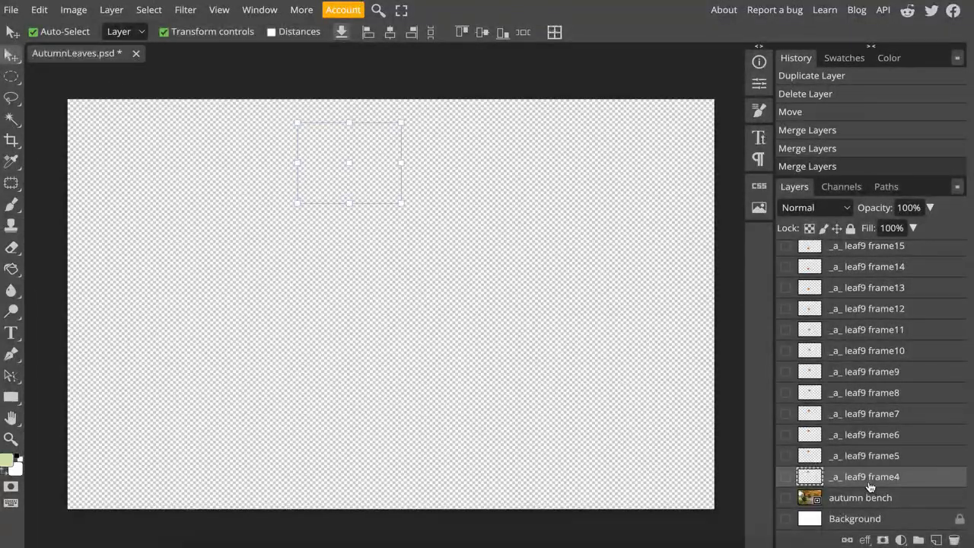
click(787, 478)
scroll(882, 373, up, 6)
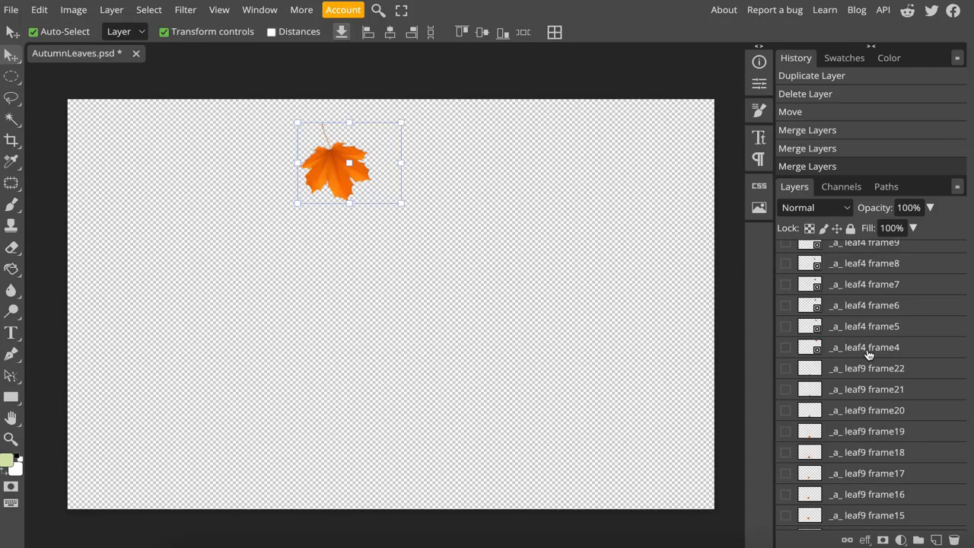
click(868, 353)
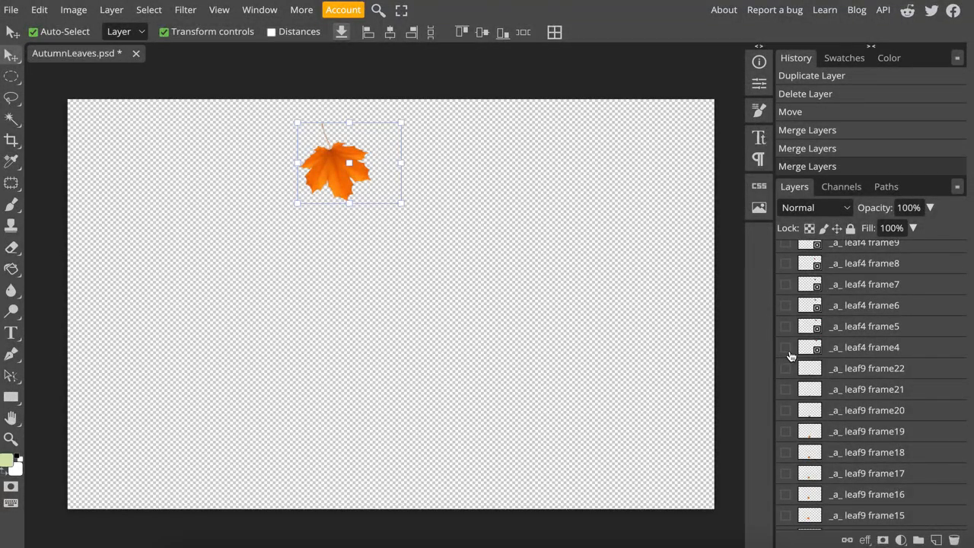
click(787, 350)
scroll(860, 422, up, 7)
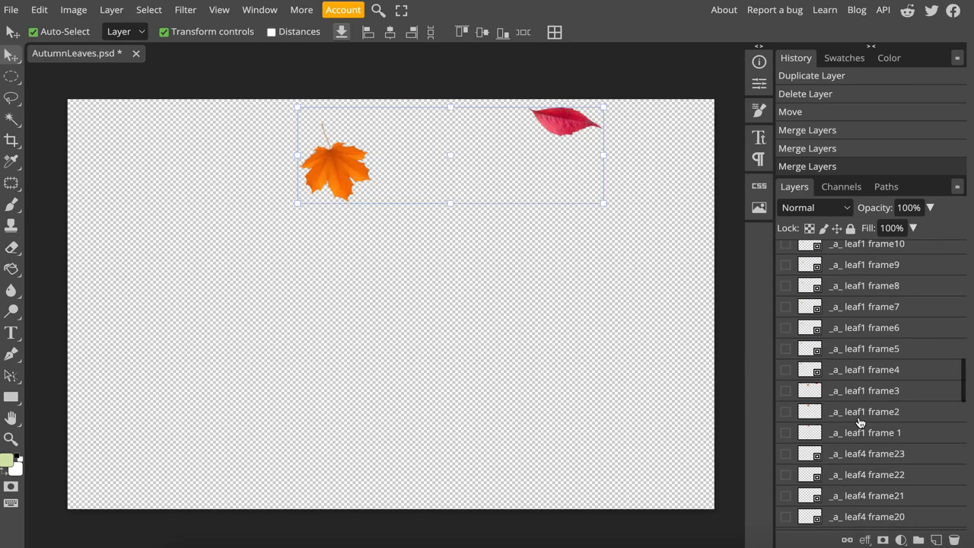
- Show _a_ leaf1 frame4 and merge it with _a_ leaf4 frame4 and _a_ leaf9 frame4 into one layer
click(858, 371)
scroll(875, 434, down, 15)
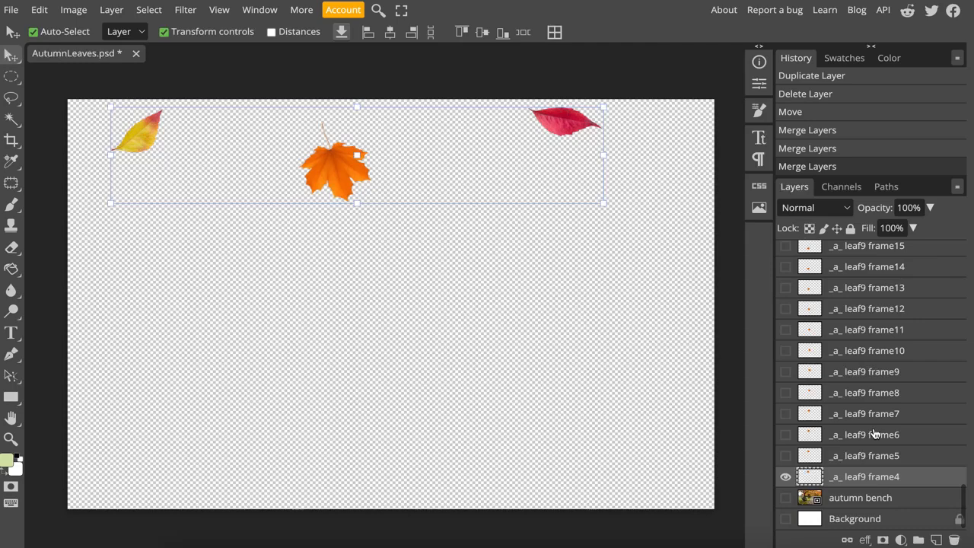
scroll(874, 433, up, 15)
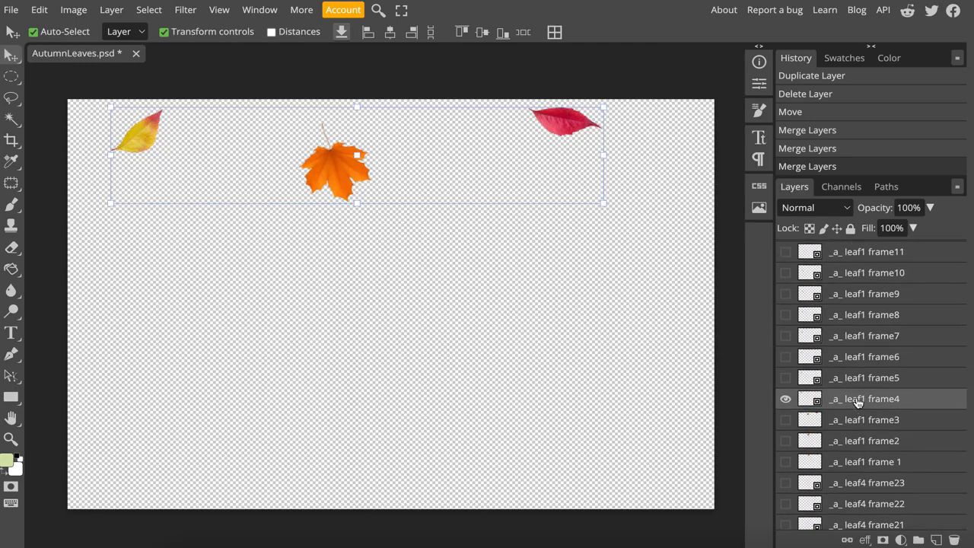
right_click(858, 402)
click(883, 338)
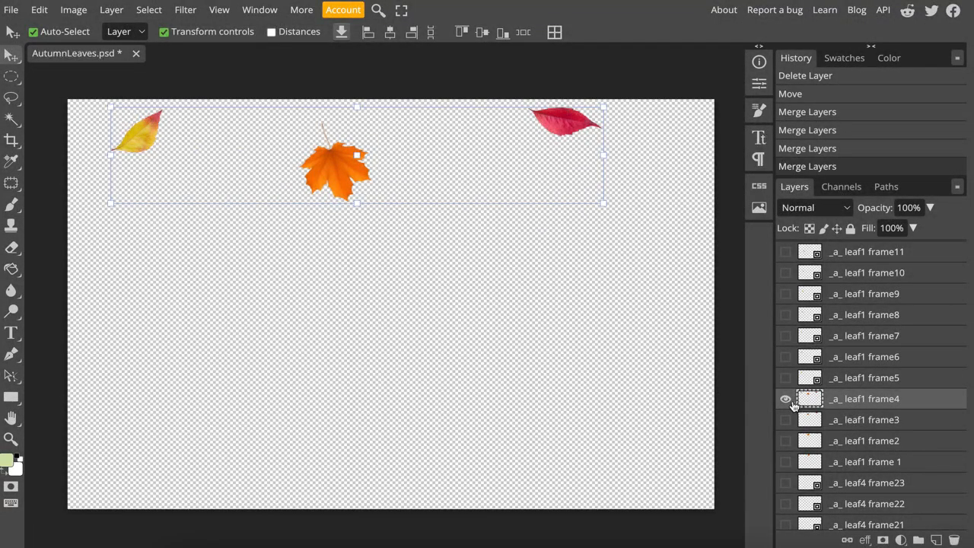
- Hide the merged _a_ leaf1 frame4 layer, and show and select the leaf1, leaf4 and leaf9 frame5 layers
scroll(867, 486, down, 15)
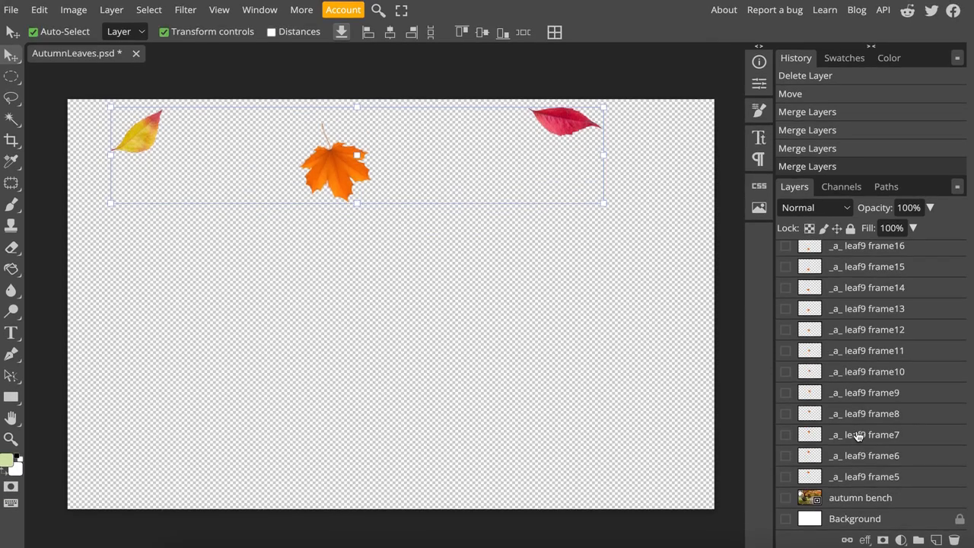
click(788, 478)
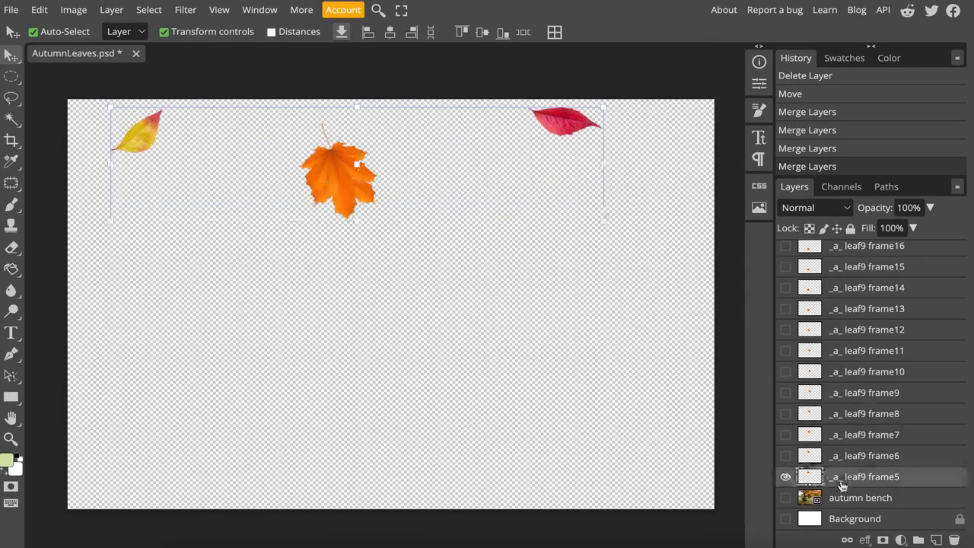
scroll(864, 426, up, 5)
scroll(864, 427, up, 3)
click(786, 347)
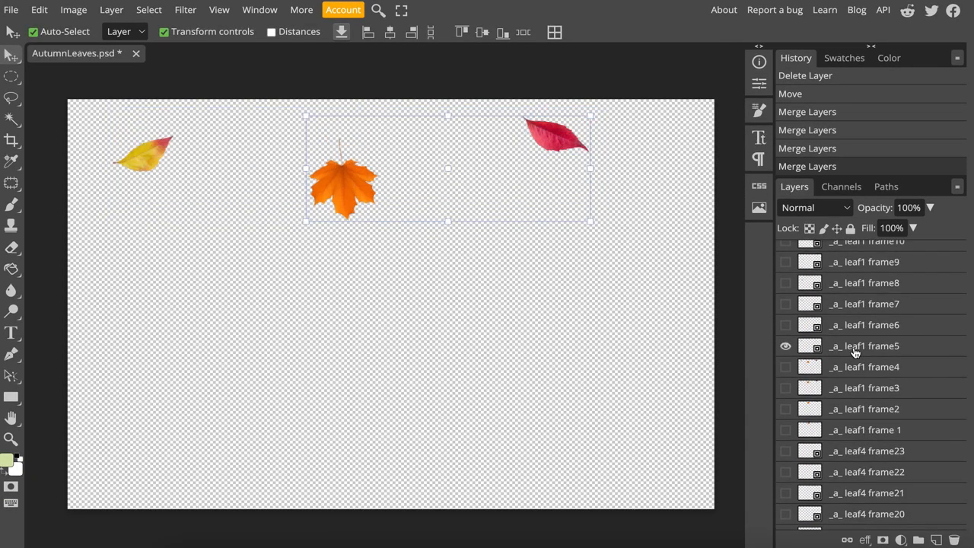
ctrl+click(854, 348)
- Merge the selected leaf1, leaf4 and leaf9 frame5 layers into one layer and hide it
scroll(863, 428, down, 5)
scroll(864, 428, up, 5)
right_click(854, 382)
click(867, 322)
click(786, 382)
- Show and select the _a_ leaf1 frame6, _a_ leaf4 frame6 and _a_ leaf9 frame6 layers
click(856, 365)
click(786, 362)
scroll(875, 449, down, 8)
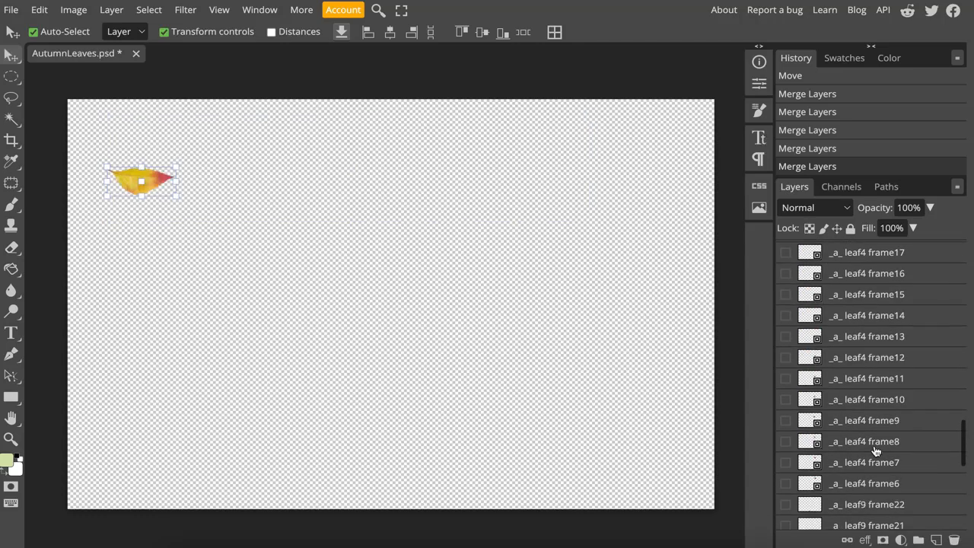
click(786, 478)
ctrl+click(860, 479)
click(786, 366)
ctrl+click(852, 366)
- Merge the selected leaf1, leaf4 and leaf9 frame6 layers into one layer and hide it
right_click(853, 380)
click(866, 323)
click(786, 378)
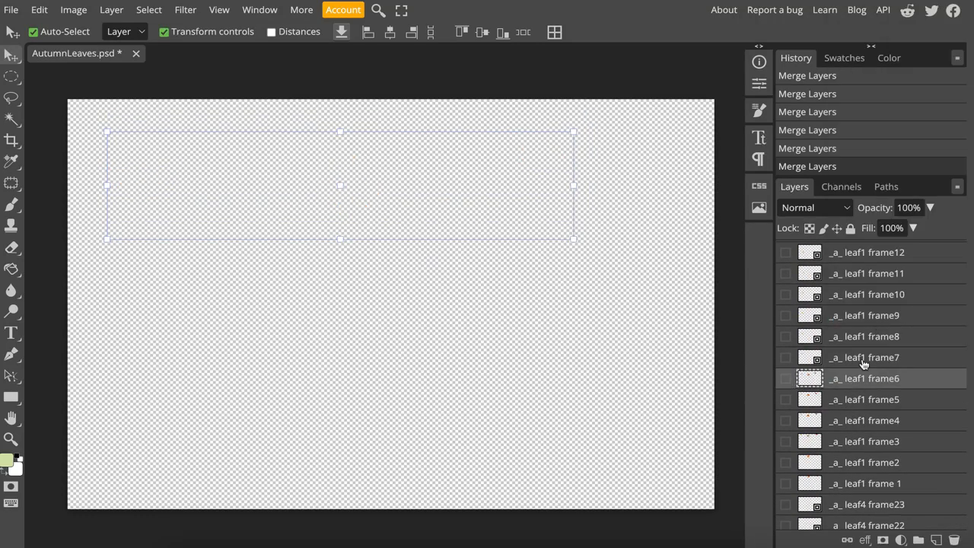
- Show and select the _a_ leaf1 frame7, _a_ leaf4 frame7 and _a_ leaf9 frame7 layers
click(863, 359)
click(786, 358)
scroll(872, 447, down, 7)
click(786, 435)
ctrl+click(863, 436)
scroll(863, 438, down, 5)
click(786, 477)
ctrl+click(849, 479)
- Merge the selected leaf1, leaf4 and leaf9 frame7 layers into one layer and hide it
scroll(860, 426, up, 8)
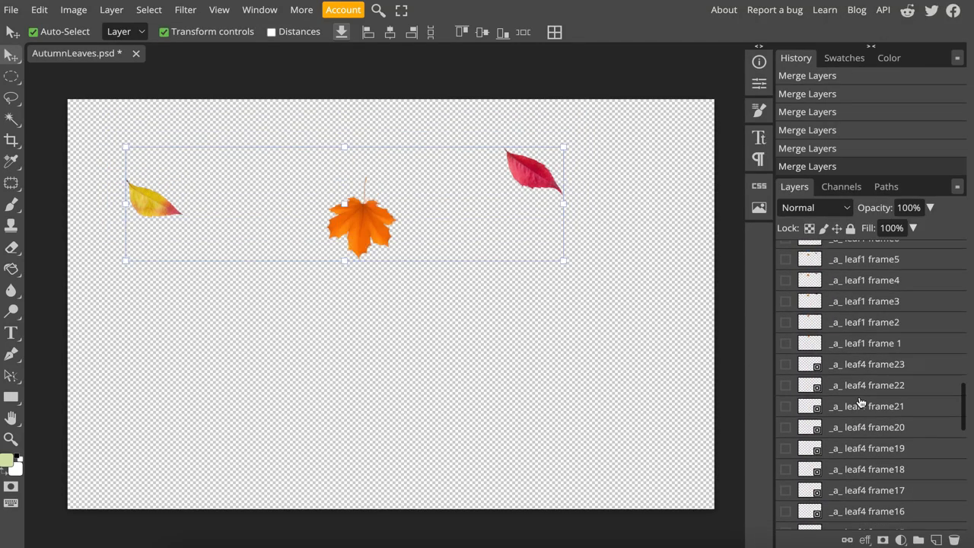
right_click(854, 446)
click(866, 390)
click(786, 444)
- Show and select the _a_ leaf1 frame8, _a_ leaf4 frame8 and _a_ leaf9 frame8 layers
click(860, 423)
click(787, 424)
ctrl+click(863, 454)
click(786, 452)
scroll(868, 487, down, 5)
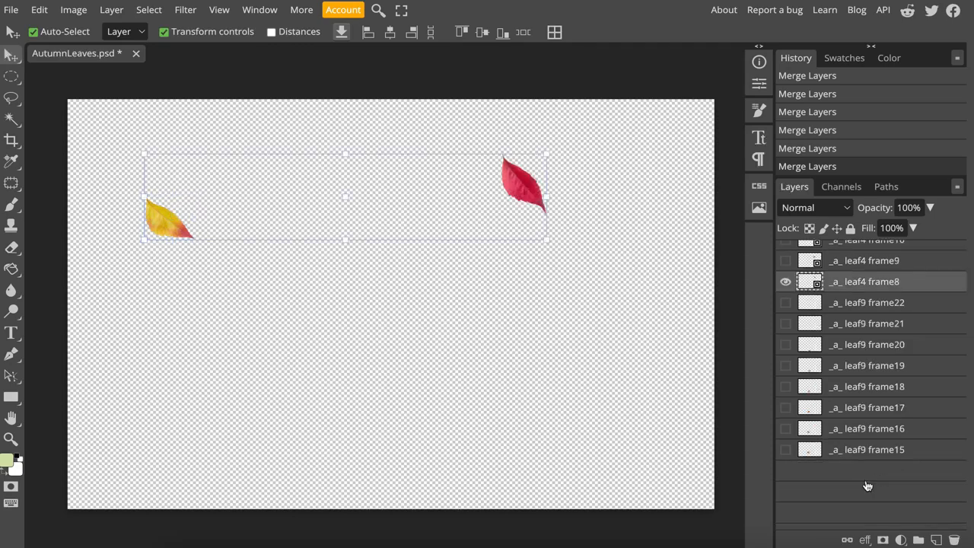
ctrl+click(854, 478)
click(786, 477)
- Merge the selected leaf1, leaf4 and leaf9 frame8 layers into one layer
scroll(875, 418, up, 8)
right_click(873, 414)
click(884, 357)
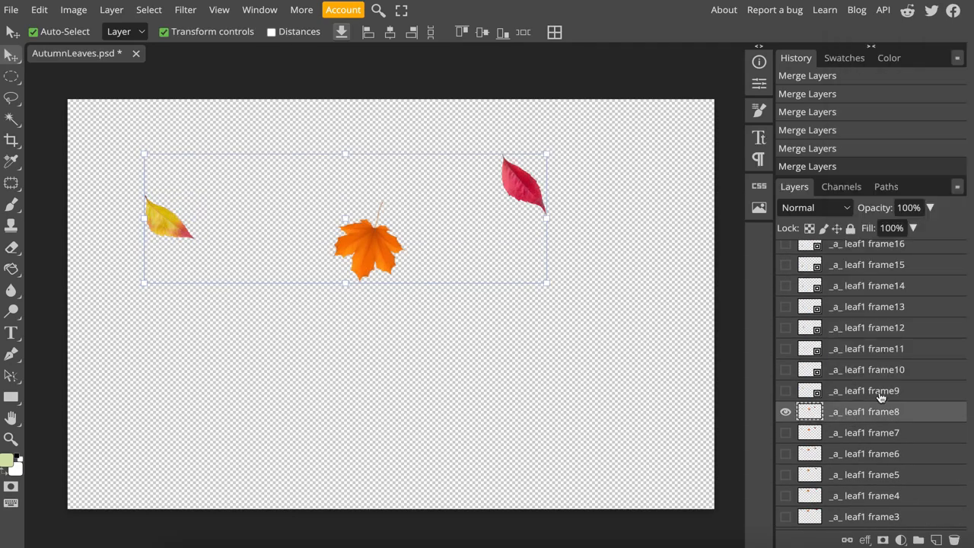
- Hide the merged _a_ leaf1 frame8 layer, and show and select the leaf1, leaf4 and leaf9 frame9 layers
click(878, 392)
click(786, 412)
click(786, 392)
scroll(898, 464, down, 5)
ctrl+click(868, 439)
click(786, 439)
scroll(857, 476, down, 4)
ctrl+click(855, 477)
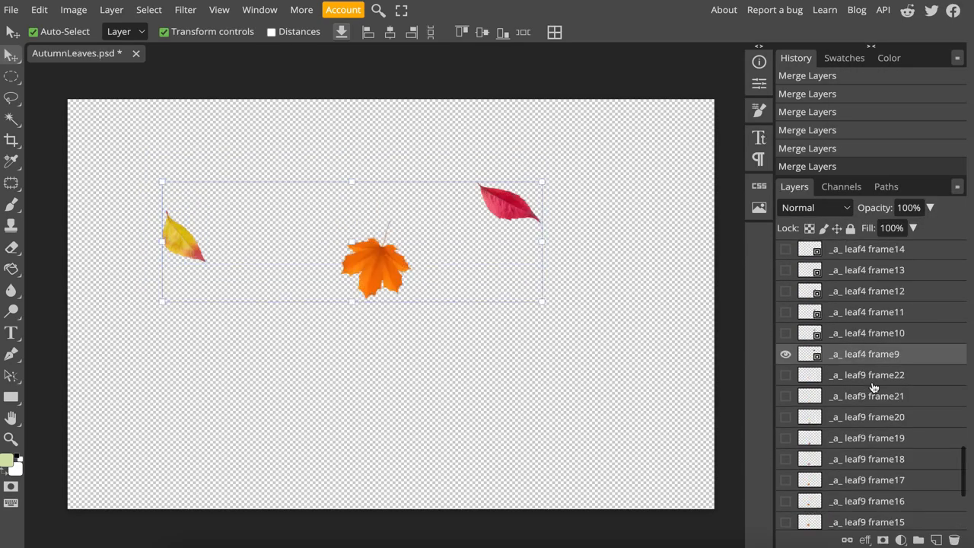
- Merge the selected leaf1, leaf4 and leaf9 frame9 layers into one layer
scroll(874, 387, up, 8)
right_click(853, 325)
click(790, 491)
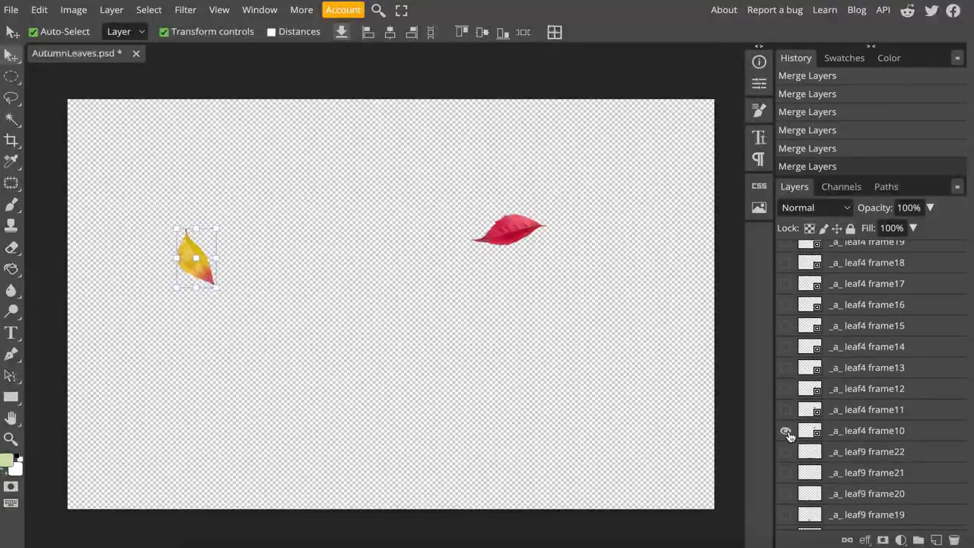
- Merge the leaf1, leaf4 and leaf9 frame10 layers into one layer and hide it
right_click(788, 491)
click(787, 493)
click(786, 346)
- Show and select the _a_ leaf1 frame11, _a_ leaf4 frame11 and _a_ leaf9 frame11 layers
click(786, 326)
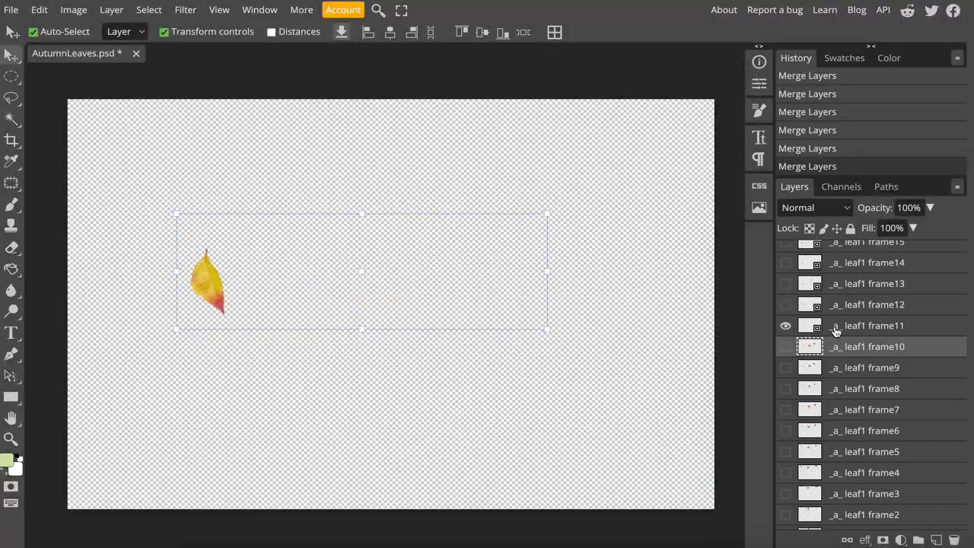
click(836, 328)
scroll(849, 332, down, 10)
click(789, 363)
scroll(807, 411, down, 3)
ctrl+click(841, 478)
click(790, 478)
- Merge the selected leaf1, leaf4 and leaf9 frame11 layers into one layer and hide it
scroll(837, 411, up, 10)
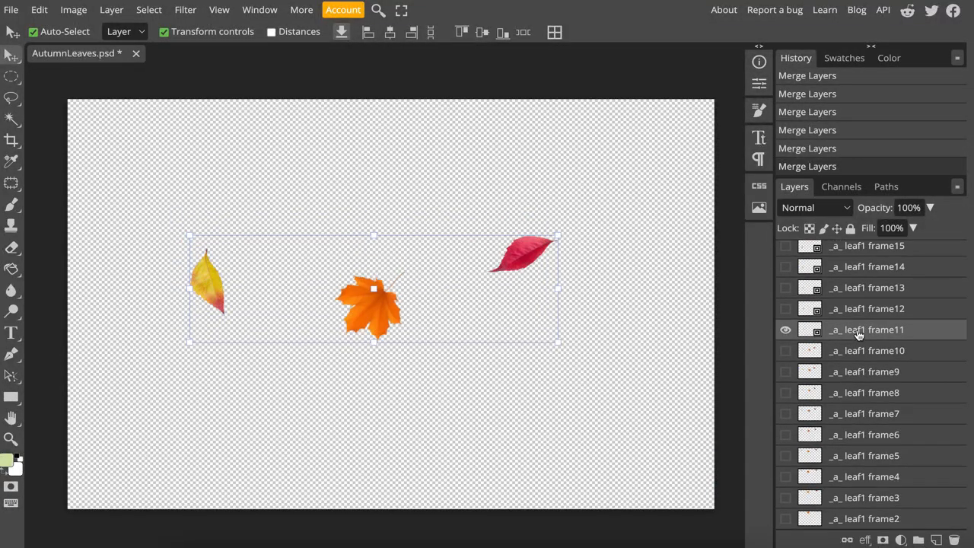
right_click(858, 333)
click(803, 493)
click(789, 332)
- Show the _a_ leaf4 frame12 and _a_ leaf9 frame12 layers and select them together with _a_ leaf1 frame12
scroll(845, 365, down, 10)
ctrl+click(869, 412)
click(787, 412)
scroll(837, 449, down, 3)
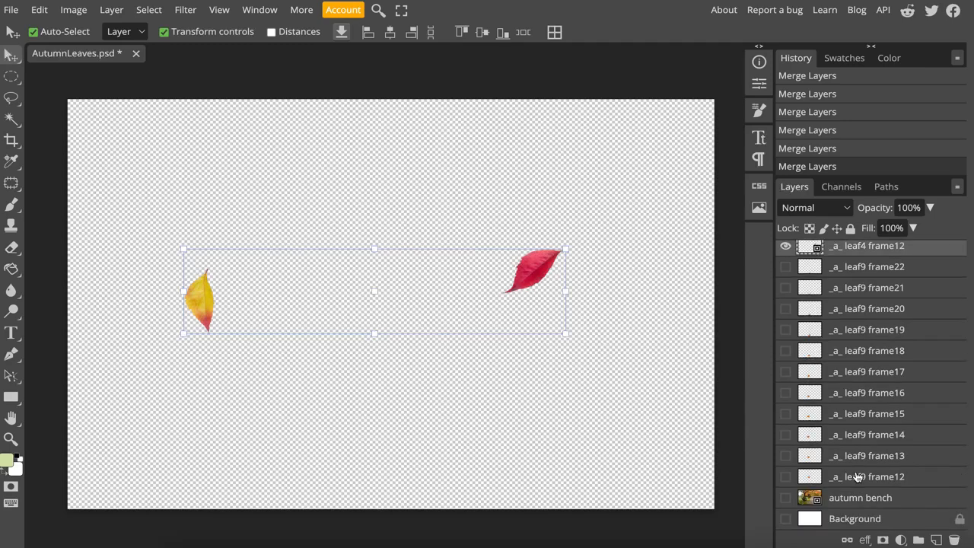
ctrl+click(857, 477)
click(789, 478)
- Merge the selected leaf1, leaf4 and leaf9 frame12 layers into one layer and hide it
scroll(860, 411, up, 10)
right_click(872, 412)
click(881, 362)
click(787, 412)
- Show and select the _a_ leaf1 frame13, _a_ leaf4 frame13 and _a_ leaf9 frame13 layers
click(787, 392)
click(854, 395)
scroll(858, 415, down, 10)
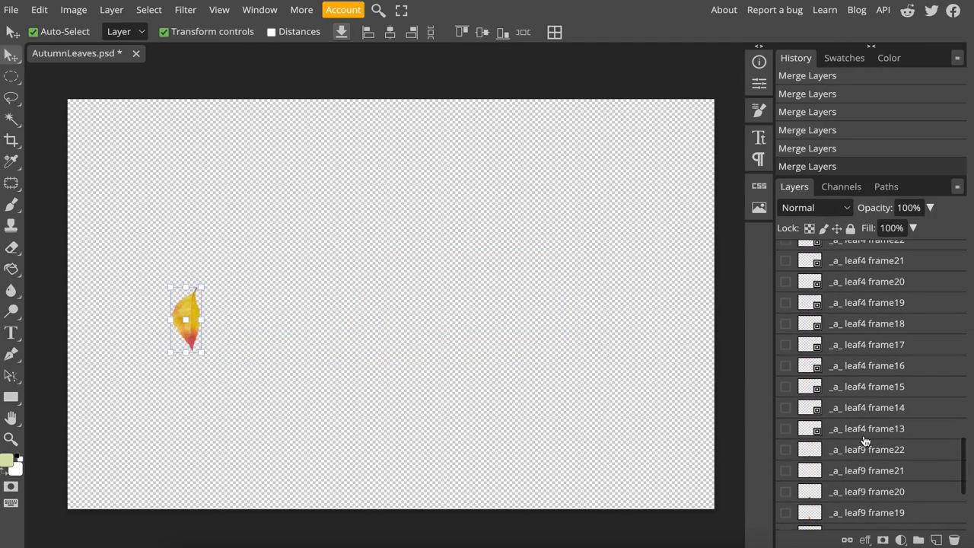
ctrl+click(865, 431)
click(789, 430)
scroll(793, 449, down, 3)
- Merge the selected leaf1, leaf4 and leaf9 frame13 layers into one layer and hide it
scroll(875, 407, up, 10)
right_click(863, 330)
click(805, 492)
click(787, 326)
- Show and select the _a_ leaf1 frame14, _a_ leaf4 frame14 and _a_ leaf9 frame14 layers
click(787, 305)
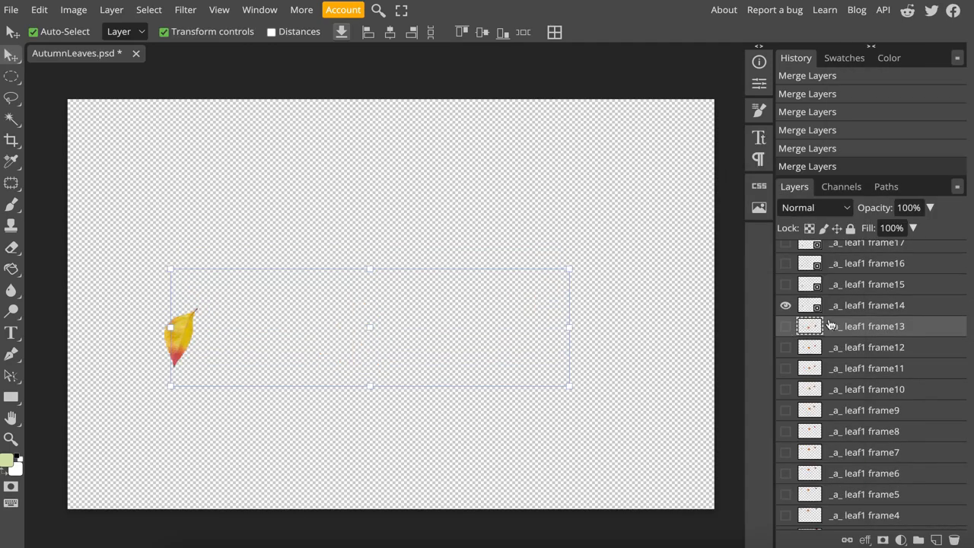
click(852, 307)
scroll(858, 365, down, 10)
ctrl+click(864, 429)
ctrl+click(866, 477)
click(787, 478)
- Merge the selected leaf1, leaf4 and leaf9 frame14 layers into one layer and hide it
scroll(859, 380, up, 10)
right_click(860, 365)
click(810, 492)
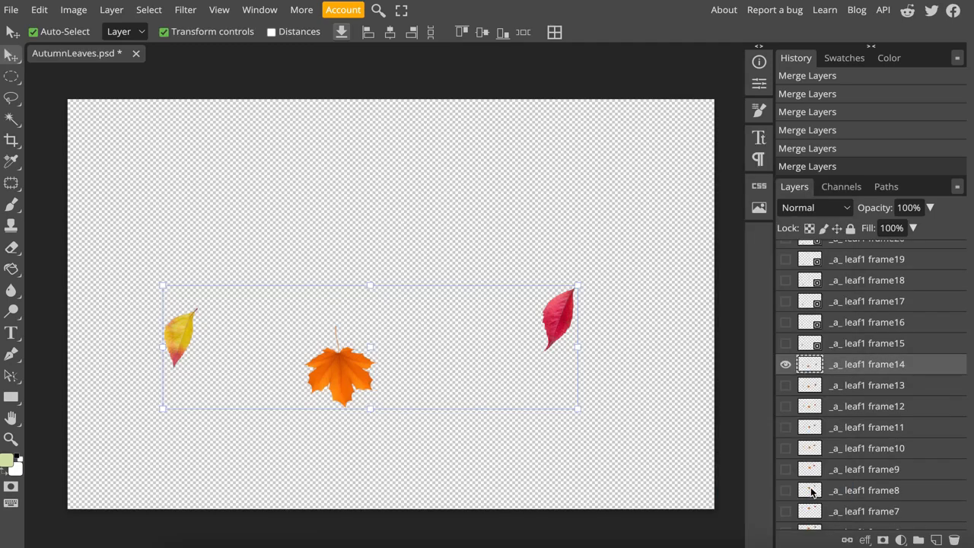
click(788, 389)
- Show and select the _a_ leaf1 frame15, _a_ leaf4 frame15 and _a_ leaf9 frame15 layers
click(787, 369)
click(854, 370)
scroll(854, 457, down, 10)
ctrl+click(865, 431)
click(787, 432)
ctrl+click(865, 456)
click(788, 457)
- Merge the selected leaf1, leaf4 and leaf9 frame15 layers into one layer and hide it
scroll(846, 401, up, 10)
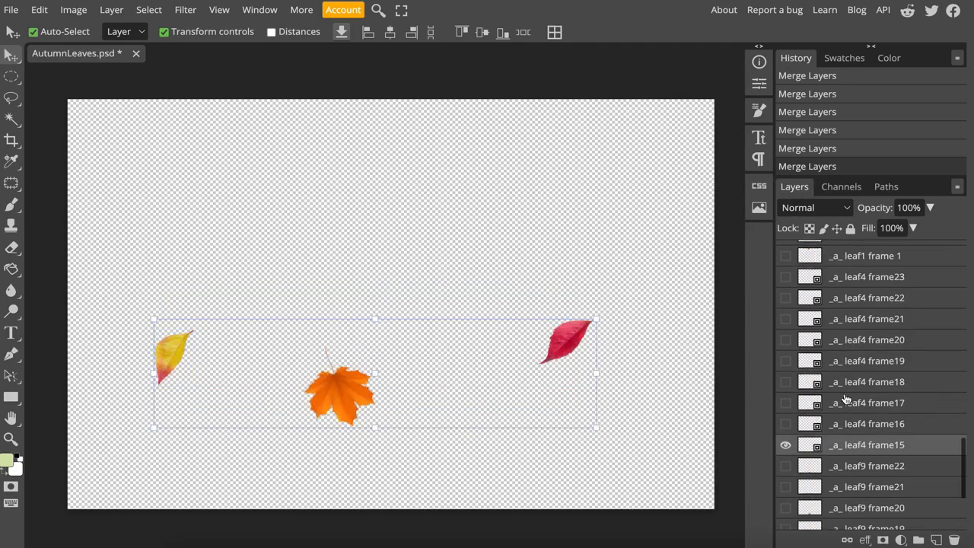
right_click(845, 297)
click(761, 492)
click(787, 346)
- Show and select the _a_ leaf1 frame16, _a_ leaf4 frame16 and _a_ leaf9 frame16 layers
click(787, 325)
click(852, 326)
scroll(872, 454, down, 8)
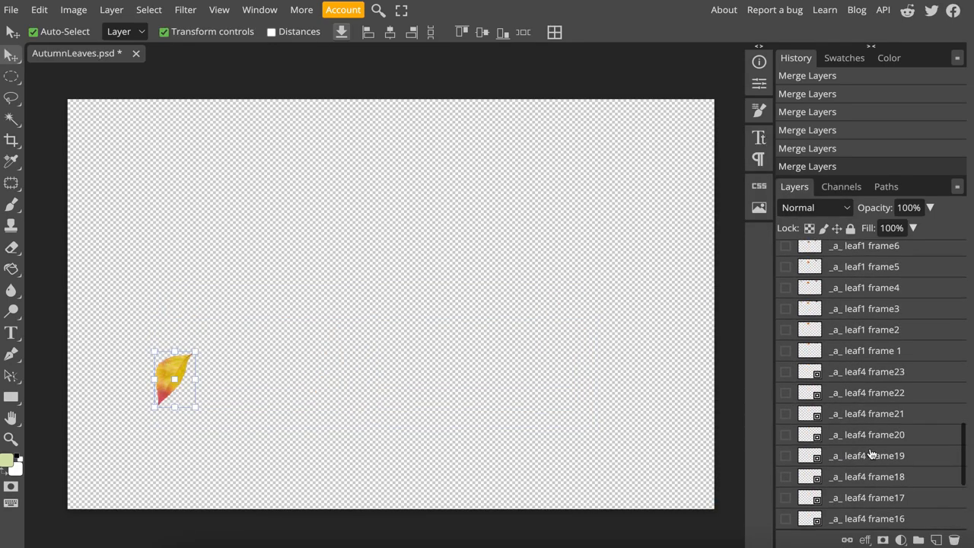
ctrl+click(859, 405)
click(787, 403)
scroll(863, 456, down, 3)
ctrl+click(867, 475)
click(787, 476)
- Merge the selected leaf1, leaf4 and leaf9 frame16 layers into one layer and hide it
scroll(872, 413, up, 8)
right_click(844, 318)
click(761, 492)
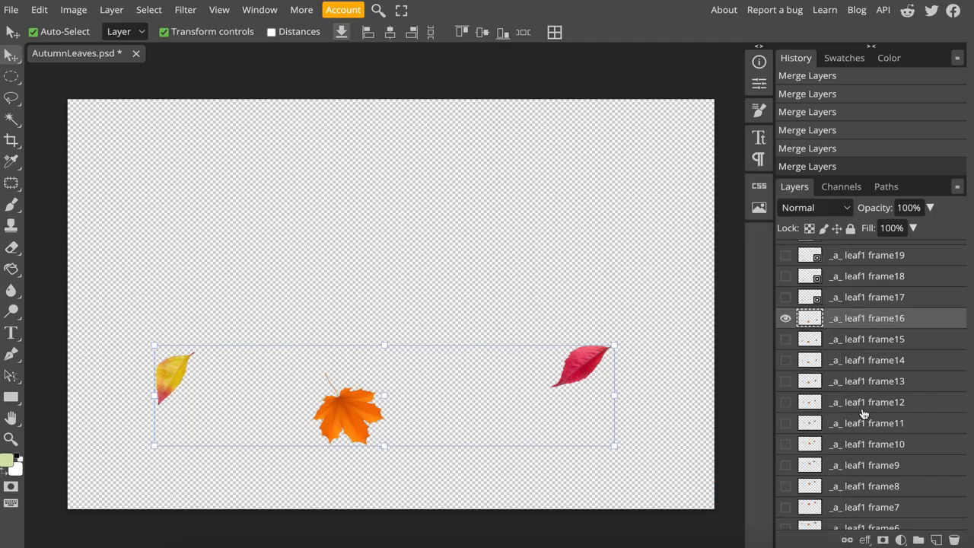
click(787, 318)
- Show and select the _a_ leaf1 frame17, _a_ leaf4 frame17 and _a_ leaf9 frame17 layers
click(787, 297)
click(855, 299)
ctrl+click(858, 423)
click(787, 423)
scroll(863, 457, down, 3)
ctrl+click(865, 474)
click(787, 474)
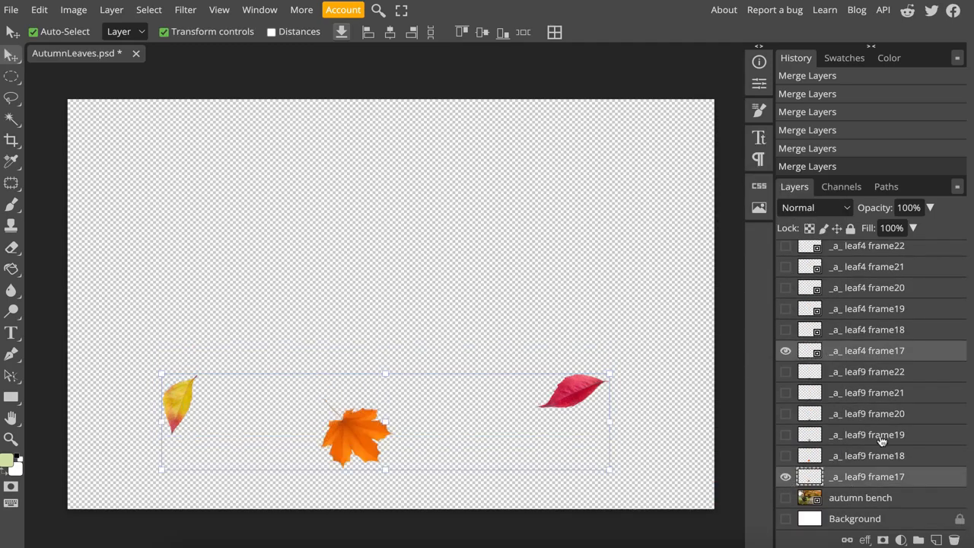
- Merge the selected leaf1, leaf4 and leaf9 frame17 layers into one layer and hide it
scroll(864, 457, up, 10)
right_click(845, 360)
click(761, 492)
click(787, 360)
- Show the _a_ leaf1, leaf4 and leaf9 frame18 layers, merge them into one layer and hide it
click(787, 340)
scroll(890, 446, down, 8)
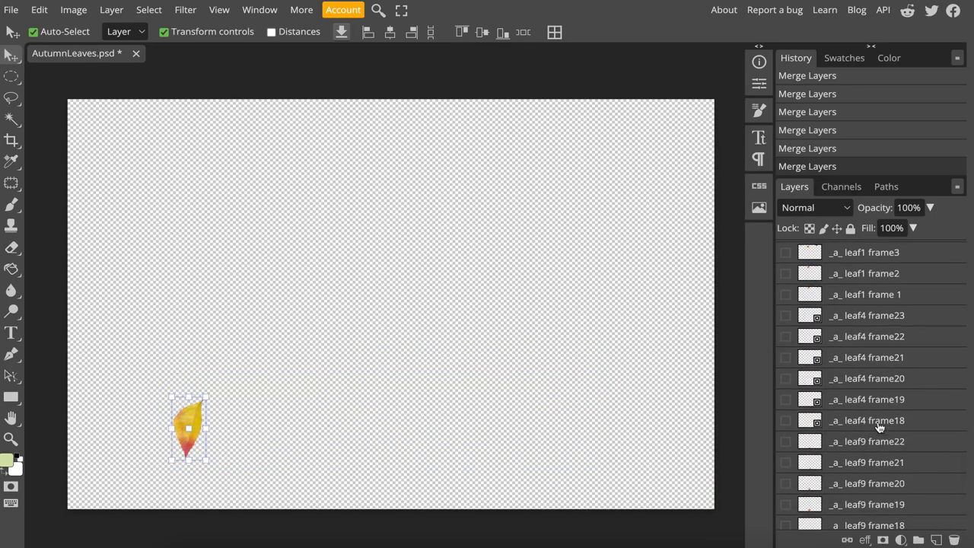
ctrl+click(875, 422)
click(787, 421)
ctrl+click(860, 476)
click(787, 477)
right_click(851, 362)
click(764, 493)
click(787, 362)
- Show the _a_ leaf1, leaf4 and leaf9 frame19 layers, merge them into one layer and hide it
click(845, 341)
click(787, 342)
scroll(845, 411, down, 8)
ctrl+click(842, 412)
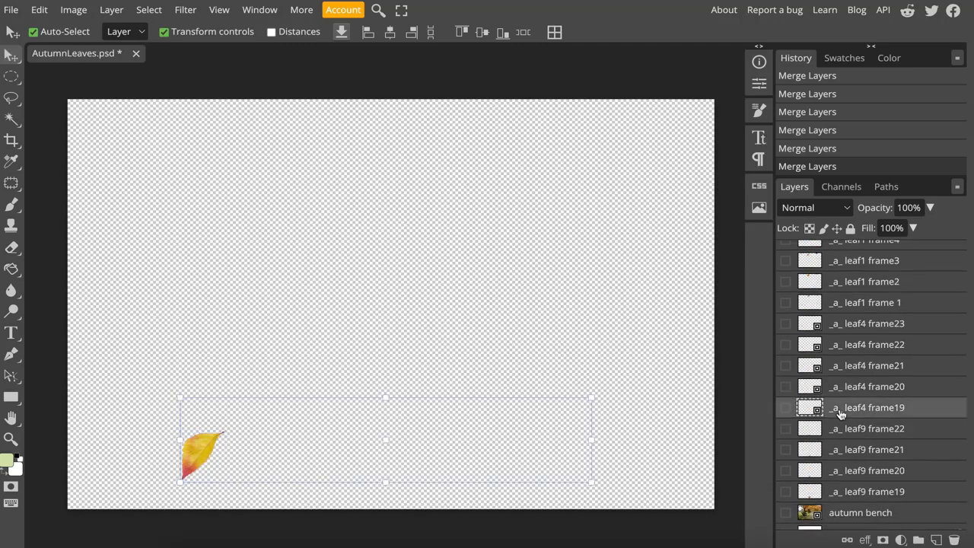
click(787, 410)
ctrl+click(883, 478)
right_click(856, 413)
click(862, 391)
click(787, 405)
- Show the _a_ leaf1, leaf4 and leaf9 frame20 layers and merge them into one layer
click(787, 384)
click(860, 385)
scroll(874, 449, down, 8)
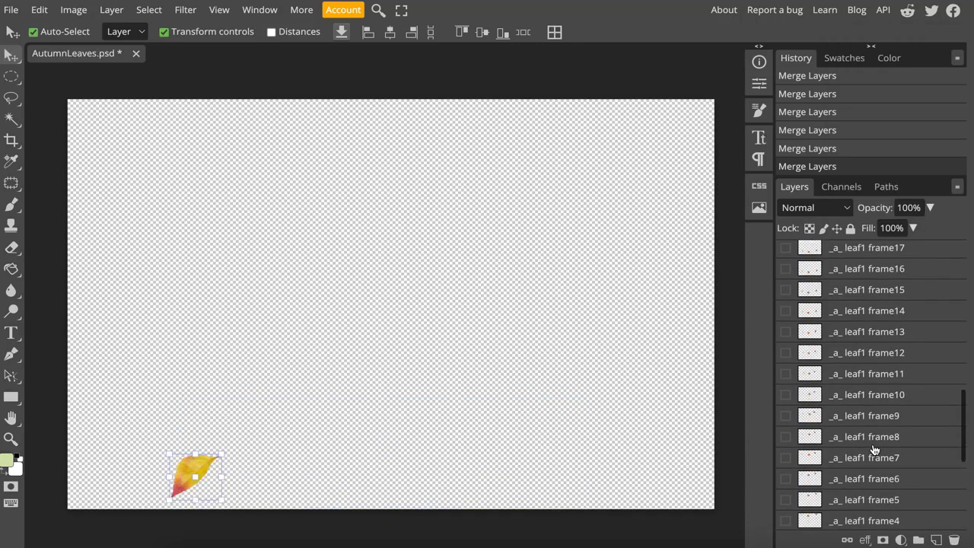
ctrl+click(865, 426)
click(787, 424)
ctrl+click(862, 487)
click(787, 485)
scroll(864, 381, up, 9)
right_click(865, 347)
click(768, 491)
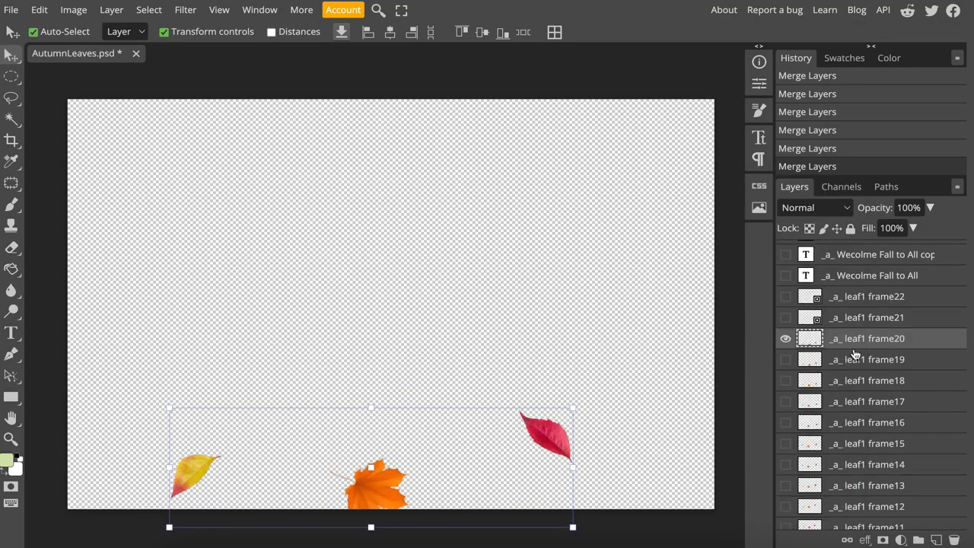
- Show the _a_ leaf1, leaf4 and leaf9 frame21 layers and merge them into one layer
click(857, 320)
click(787, 318)
scroll(870, 408, down, 8)
click(787, 481)
ctrl+click(866, 481)
scroll(869, 480, down, 1)
click(787, 477)
ctrl+click(866, 477)
scroll(862, 426, up, 11)
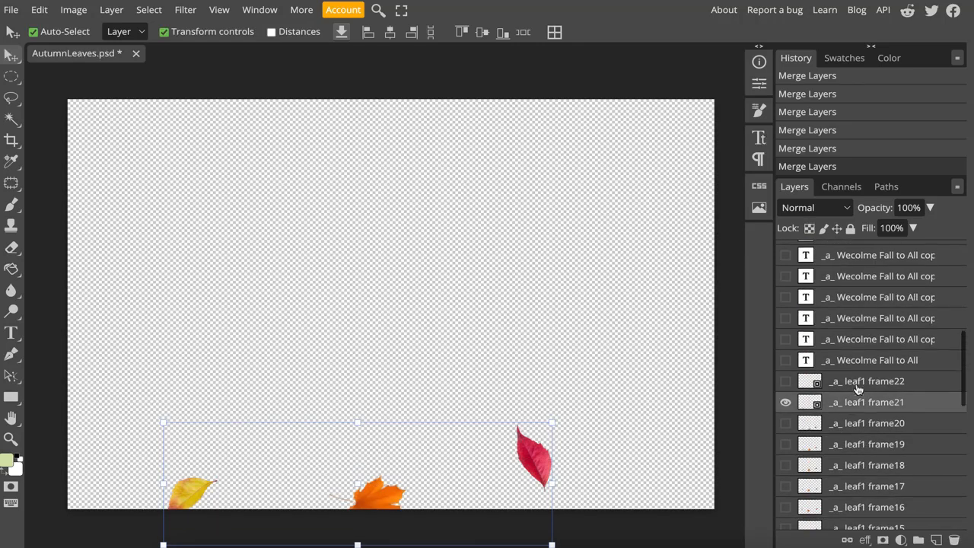
right_click(858, 402)
click(854, 397)
- Show the _a_ leaf4 frame22 and _a_ leaf9 frame22 layers
scroll(871, 466, down, 2)
click(786, 456)
ctrl+click(865, 458)
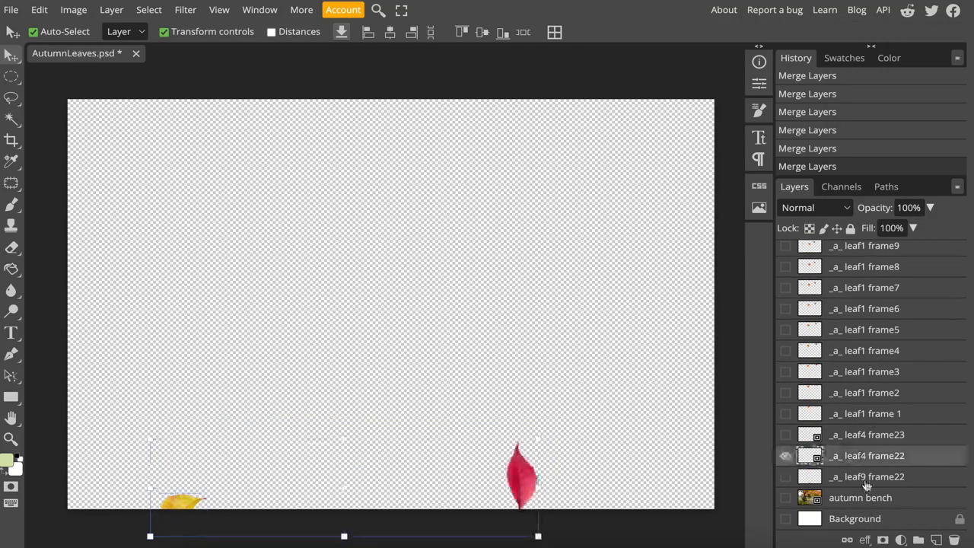
click(786, 477)
ctrl+click(861, 478)
scroll(851, 458, up, 10)
right_click(851, 471)
key(Escape)
- Select the _a_ leaf1, leaf4 and leaf9 frame22 layers together and merge them into one layer
scroll(871, 434, down, 10)
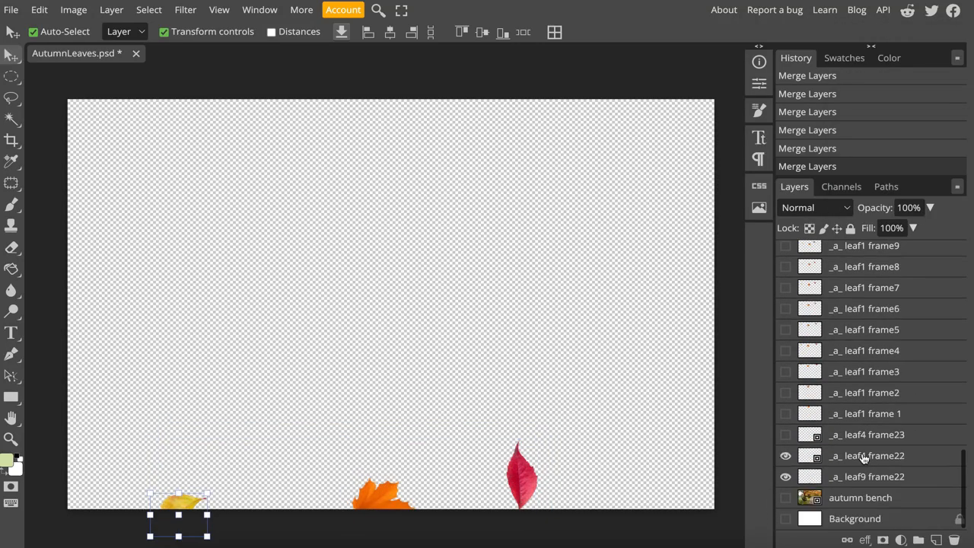
click(863, 476)
ctrl+click(865, 459)
scroll(874, 365, up, 7)
ctrl+click(874, 308)
right_click(875, 308)
click(854, 397)
- Delete the leftover _a_ leaf4 frame23 layer
scroll(910, 430, down, 8)
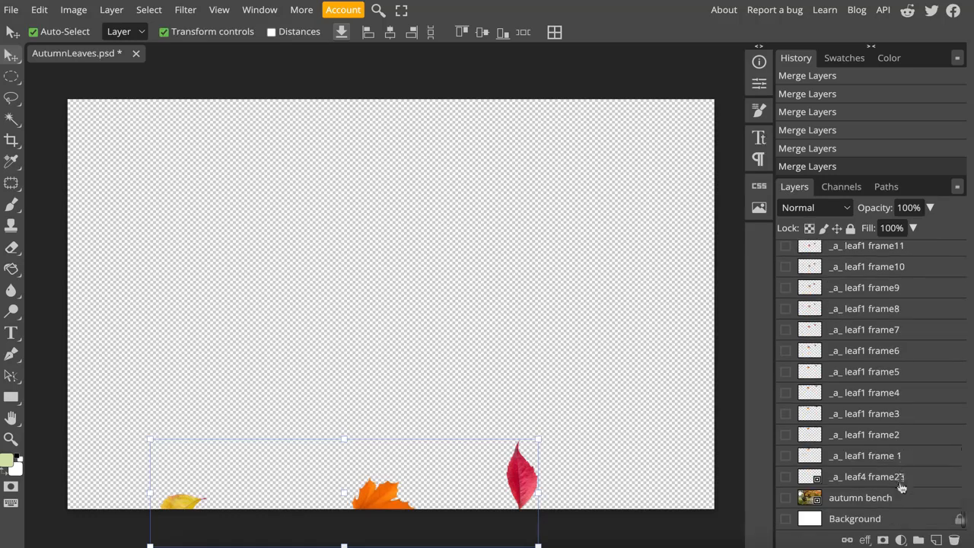
click(901, 480)
key(Delete)
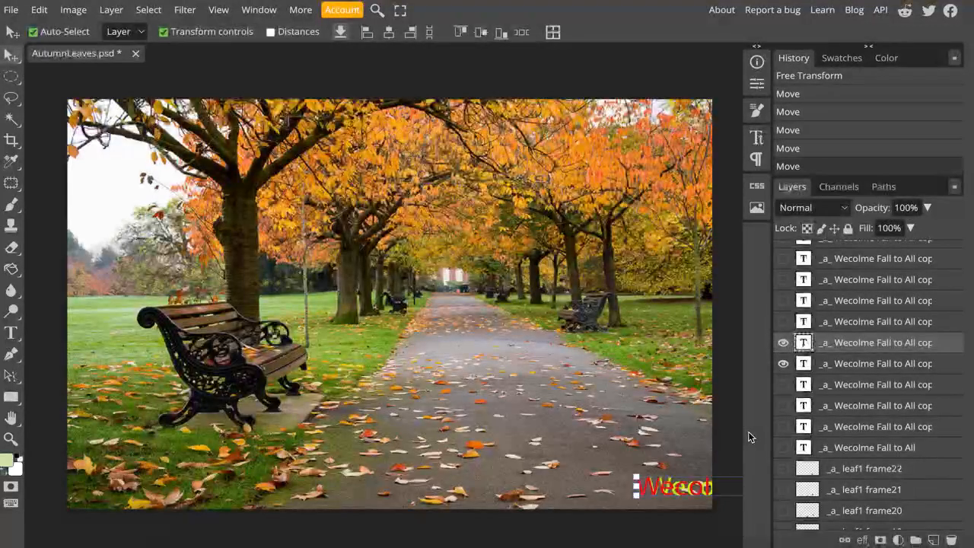
- Show the next yellow-green "Wecolme Fall to All" copy in place of the previous one and move it slightly left of the red copy
click(784, 364)
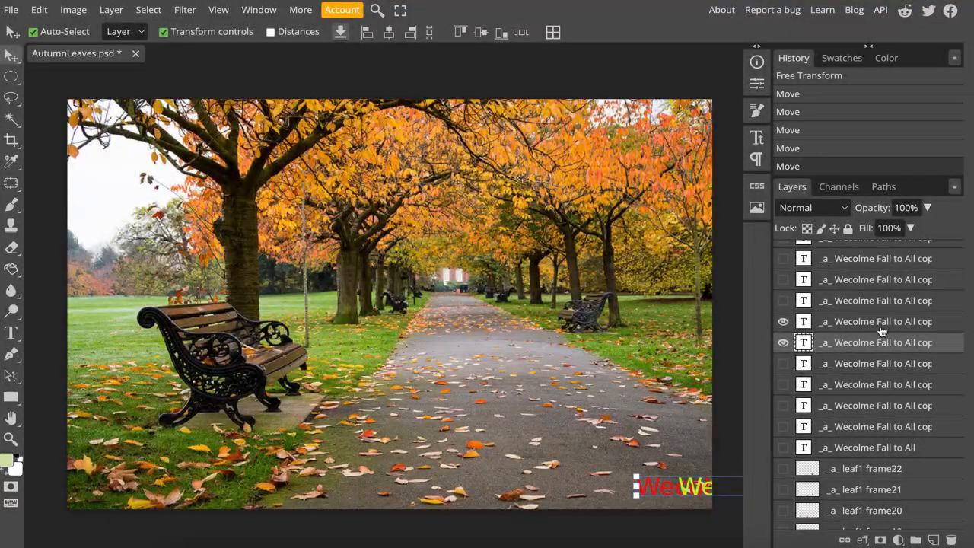
click(868, 324)
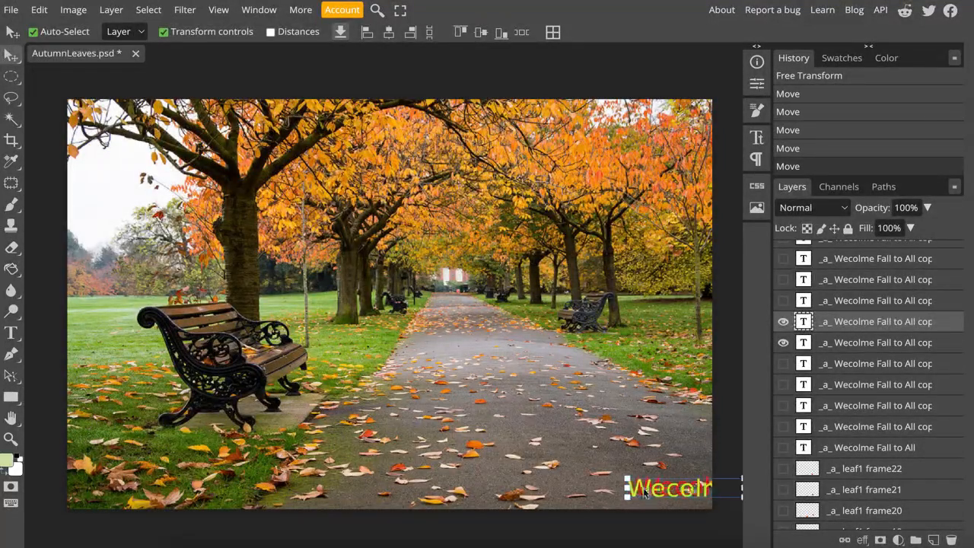
drag(644, 493, 647, 489)
scroll(839, 384, up, 1)
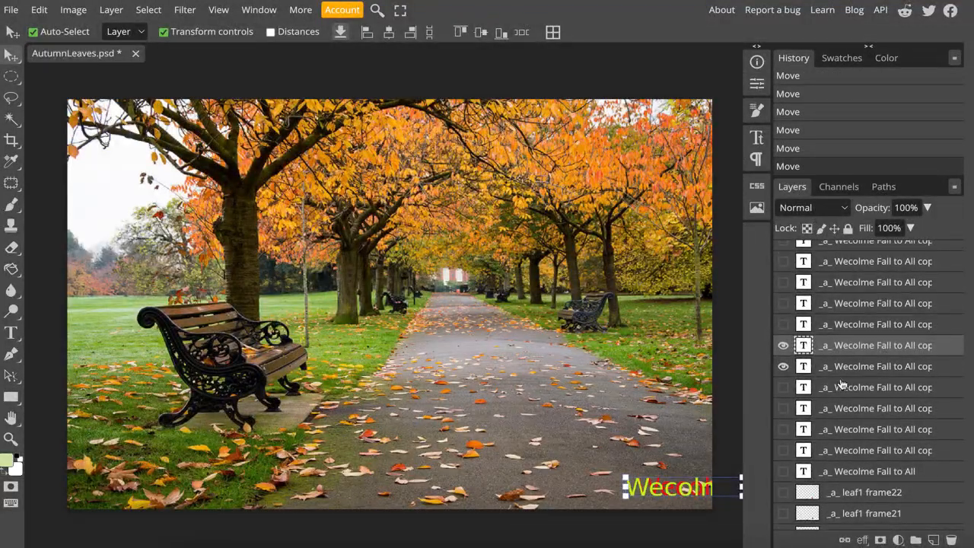
- Show the next red "Wecolme Fall to All" copy in place of the previous red one and move it slightly left of the yellow-green copy
click(785, 366)
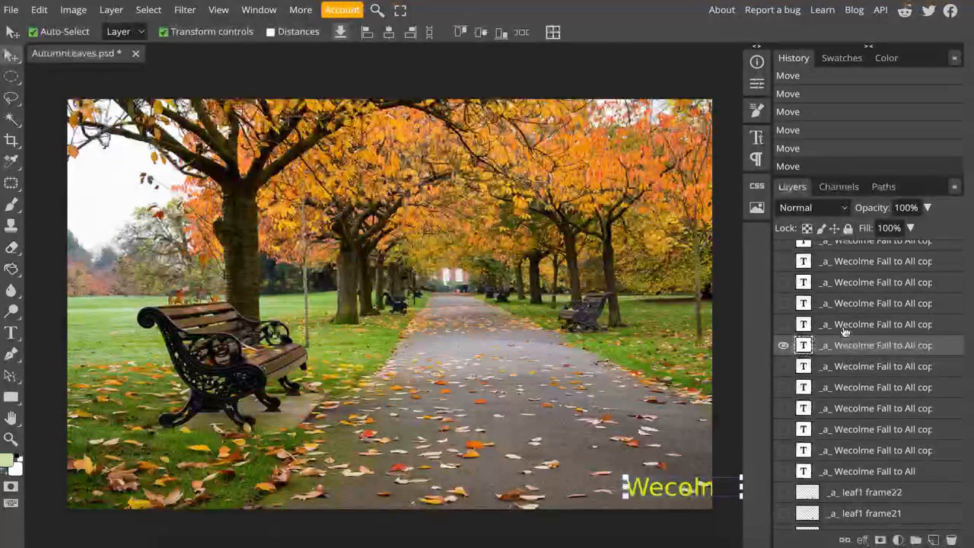
click(784, 325)
click(846, 333)
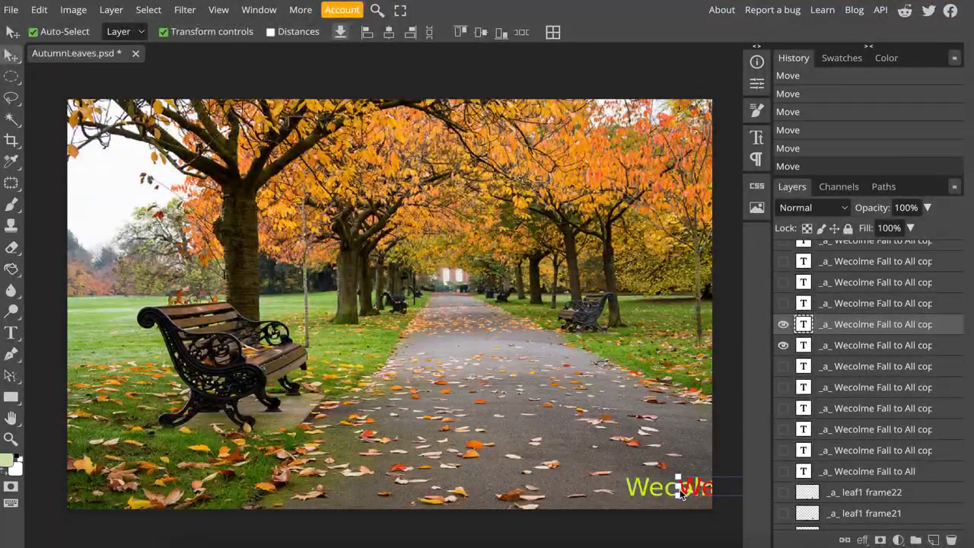
drag(673, 495, 635, 493)
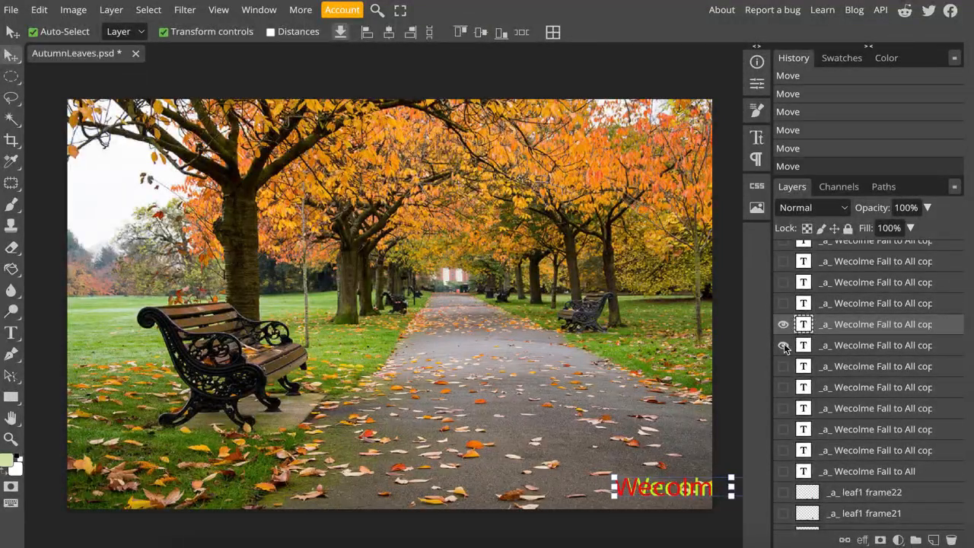
- Swap in the following yellow-green "Wecolme Fall to All" copy, moved slightly left of the newly placed red one, and save the document
click(784, 304)
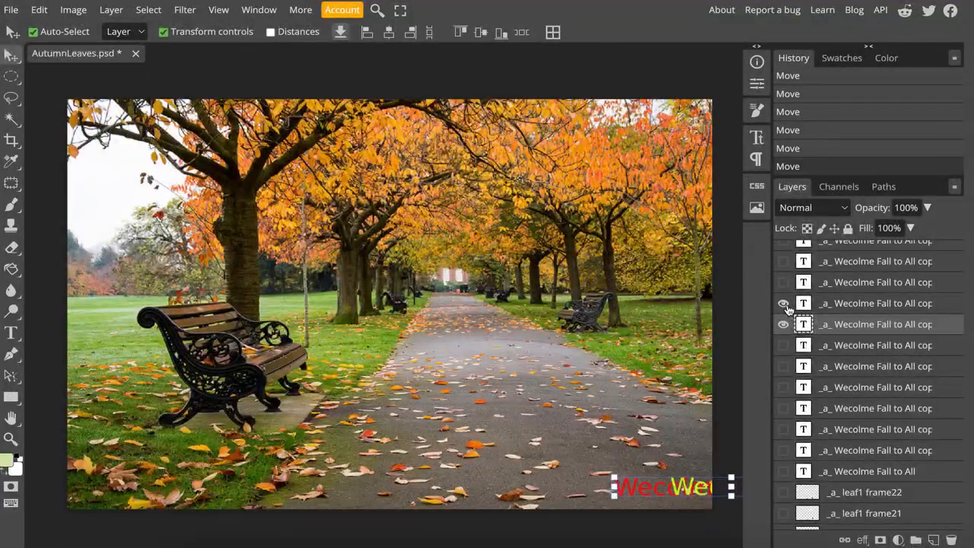
click(860, 306)
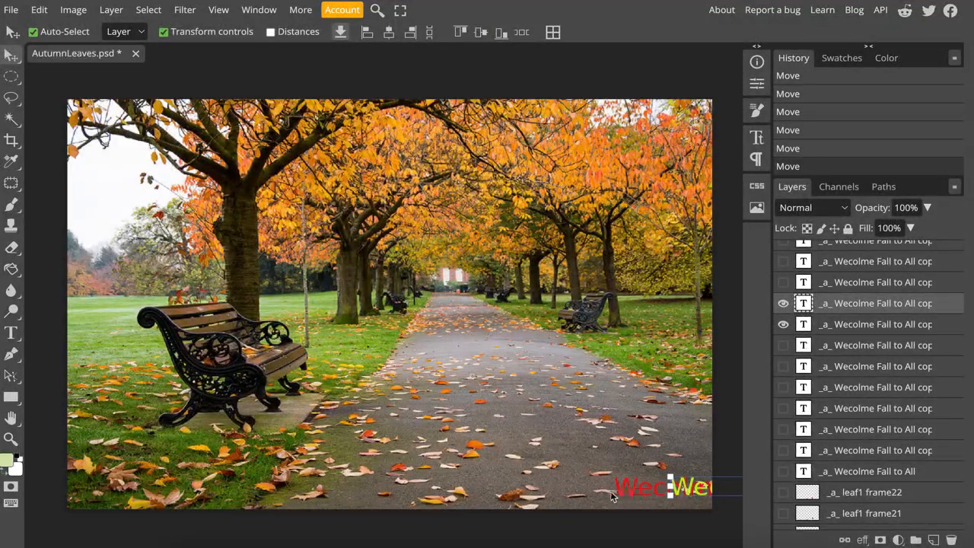
drag(612, 497, 618, 494)
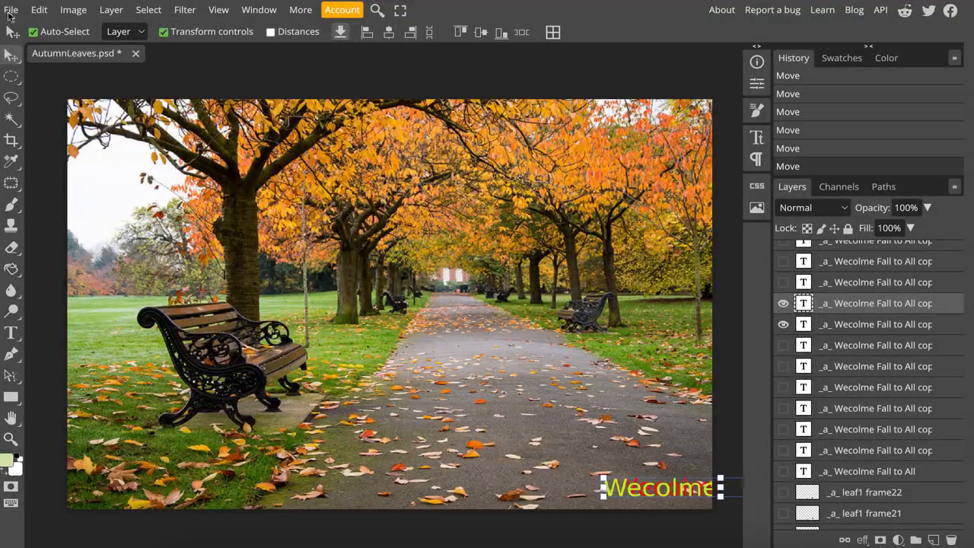
key(ctrl+s)
- Review the text and leaf frame layers in the stack and save AutumnLeaves.psd
scroll(854, 434, up, 3)
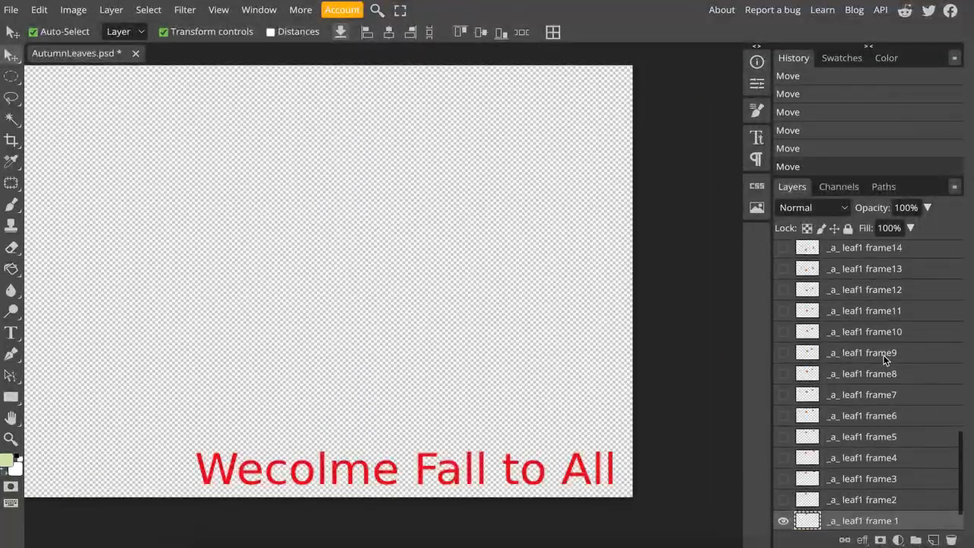
scroll(883, 360, up, 6)
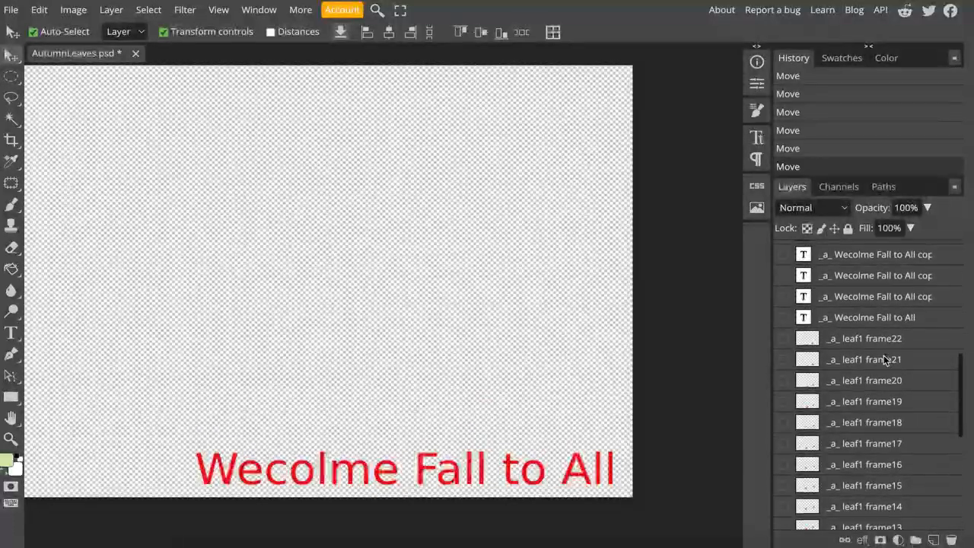
scroll(883, 354, down, 5)
scroll(883, 355, up, 5)
scroll(884, 355, down, 5)
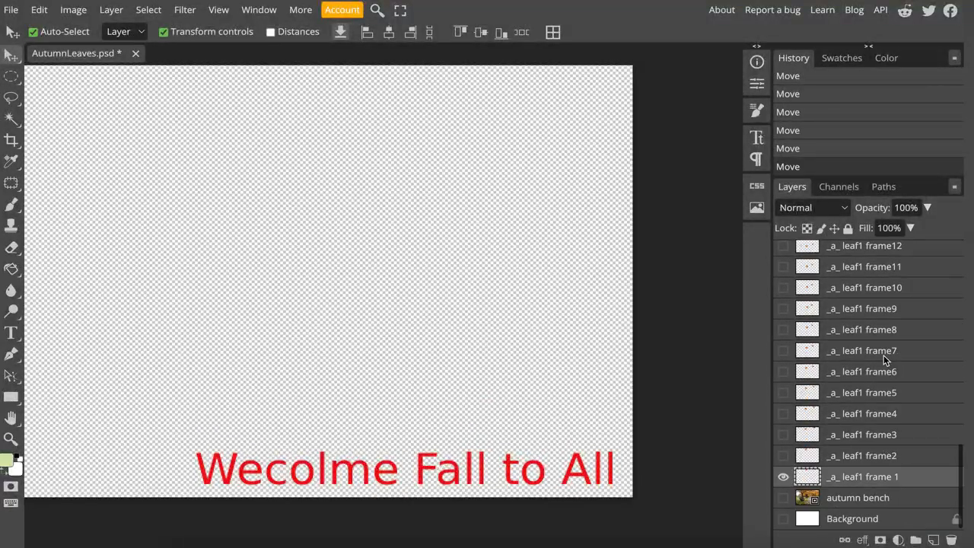
key(ctrl+s)
- Show the original _a_ Wecolme Fall to All text layer and hide the topmost text copy
scroll(891, 354, up, 5)
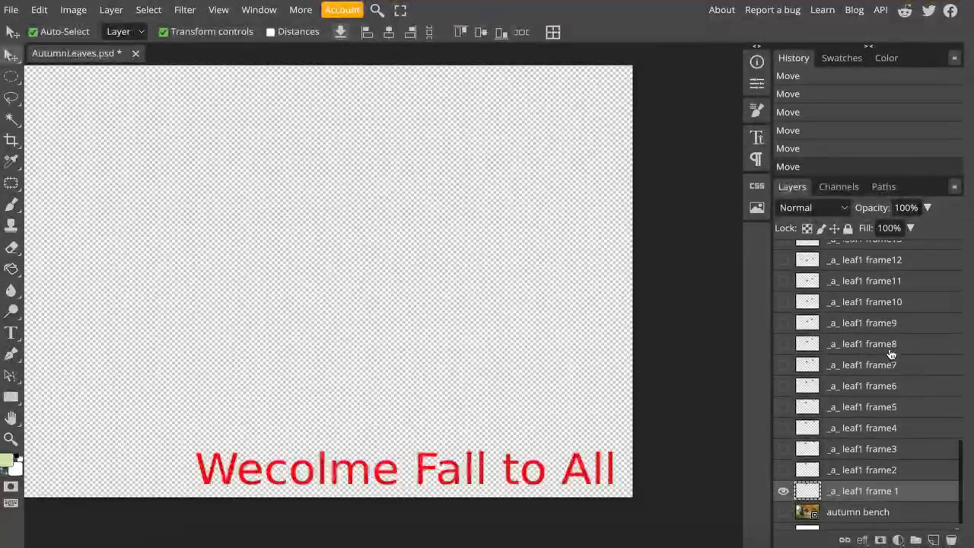
scroll(892, 353, up, 3)
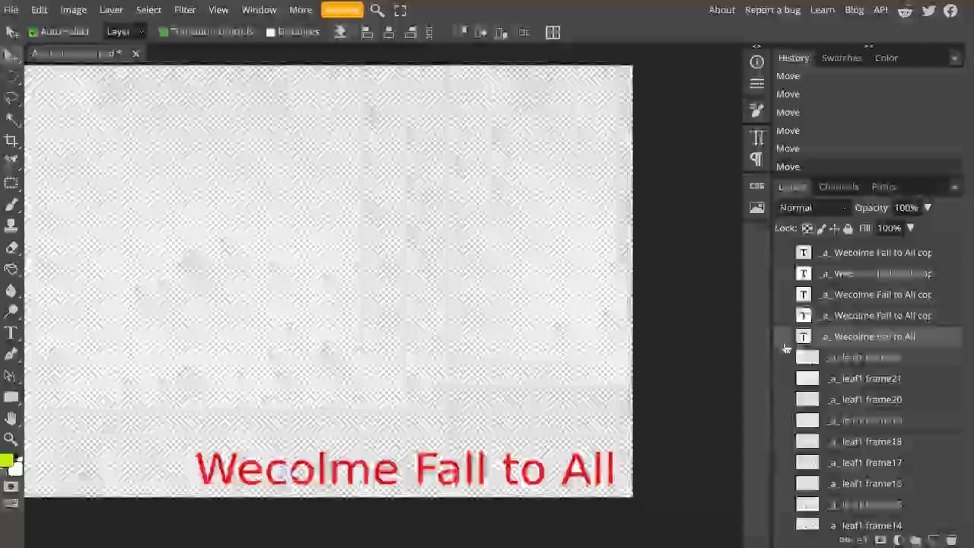
click(784, 339)
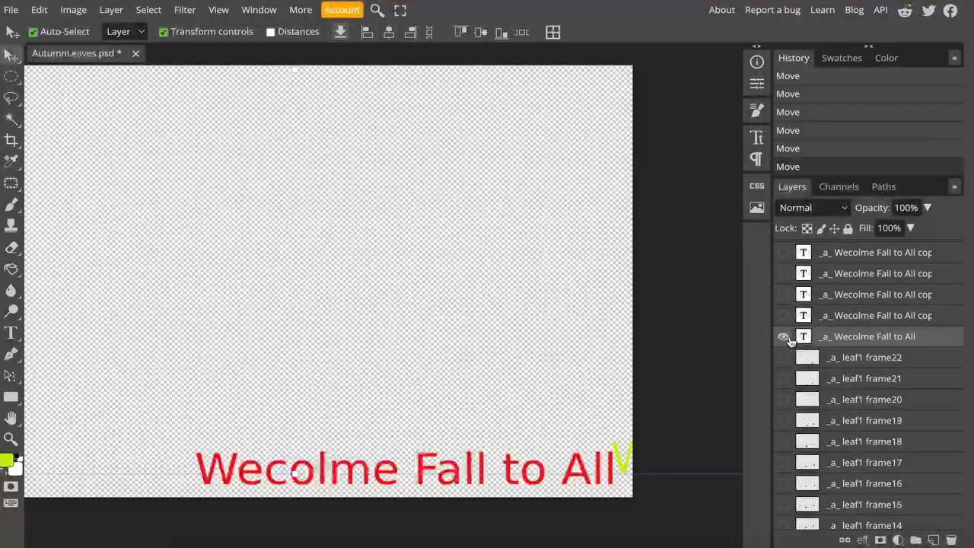
scroll(849, 445, down, 6)
scroll(848, 444, up, 15)
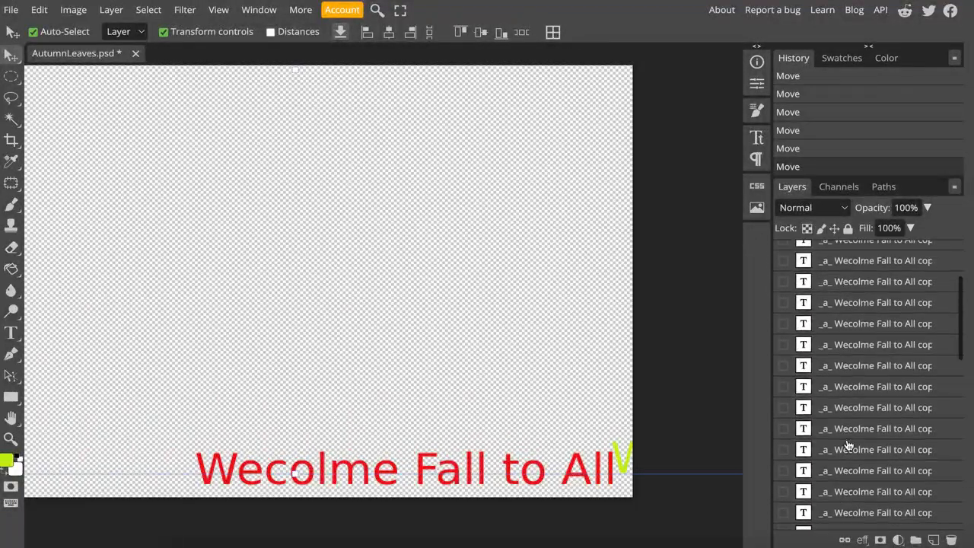
click(783, 251)
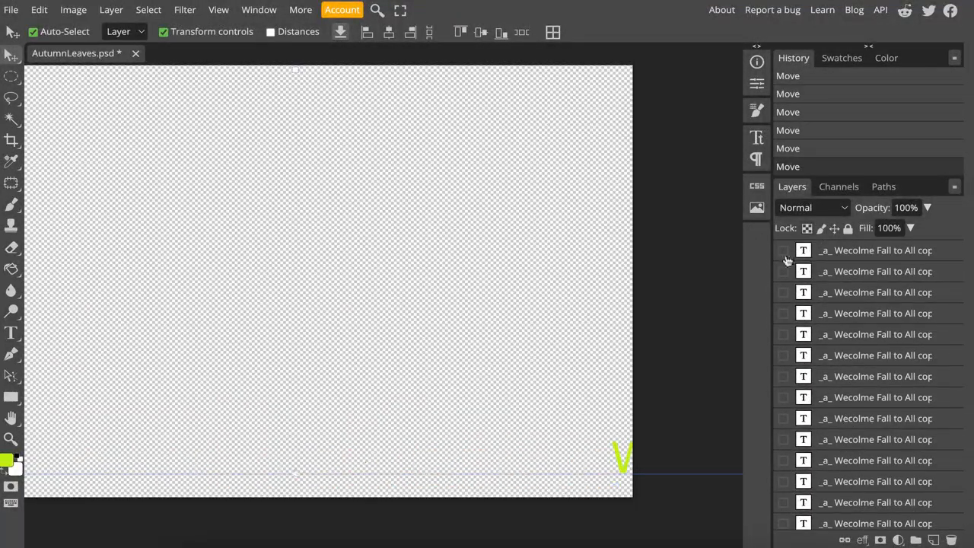
- Merge the original _a_ Wecolme Fall to All text layer with the _a_ leaf1 frame 1 layer
scroll(871, 449, down, 15)
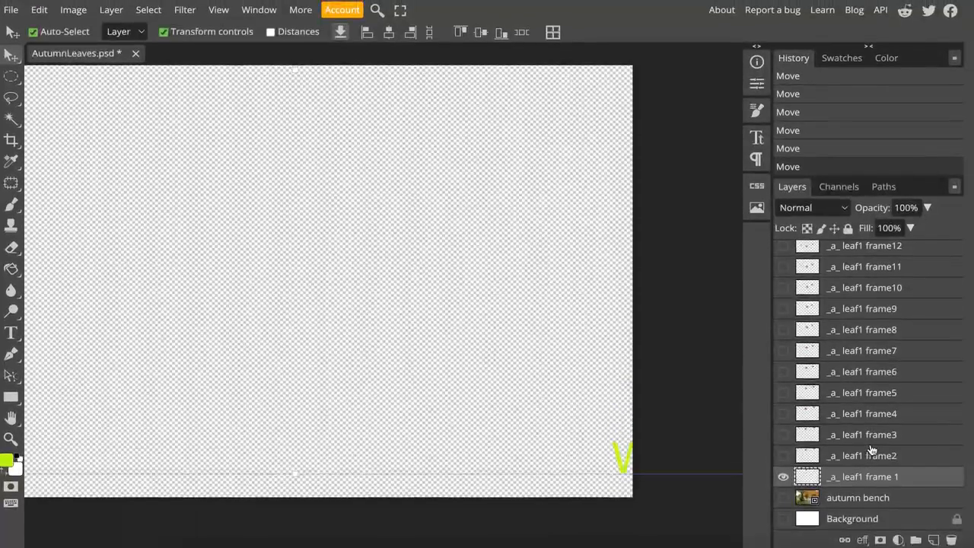
scroll(871, 442, up, 5)
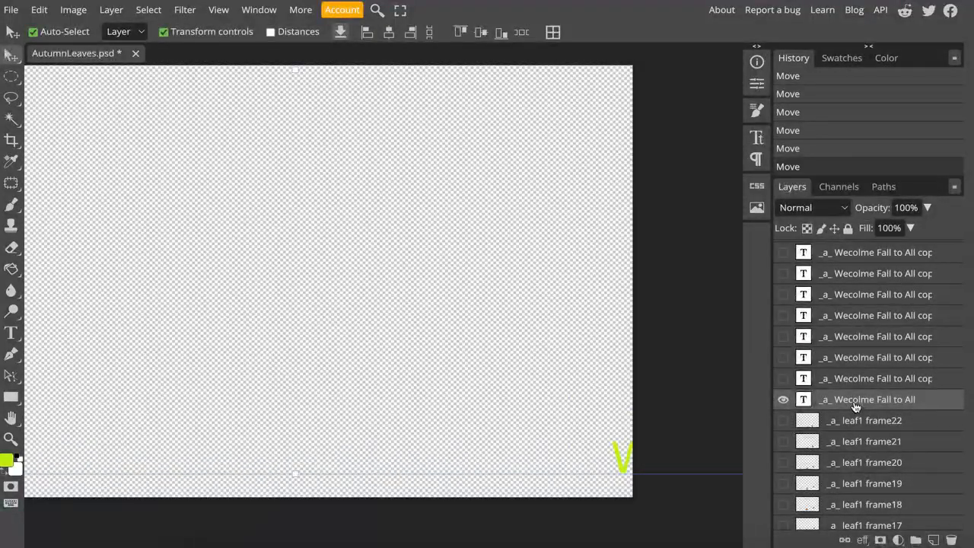
right_click(855, 407)
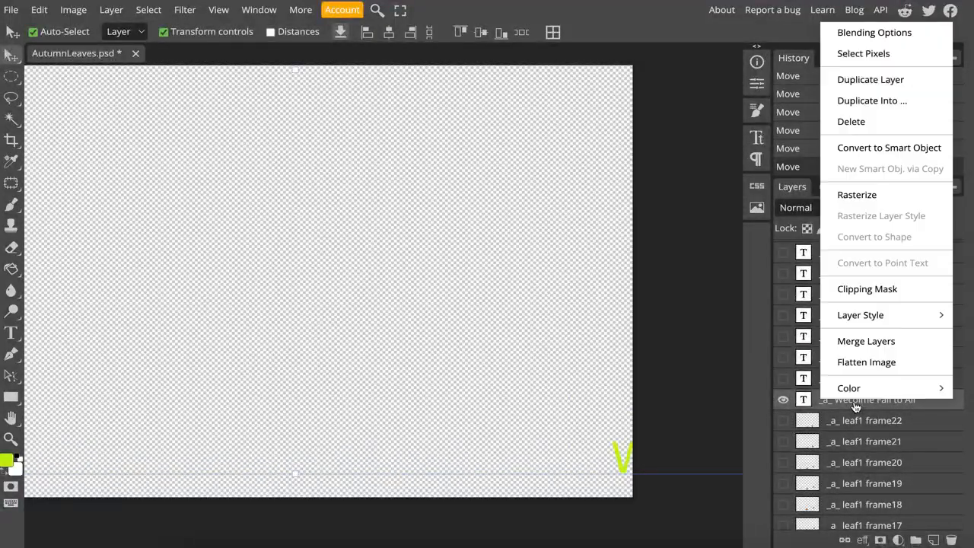
click(854, 343)
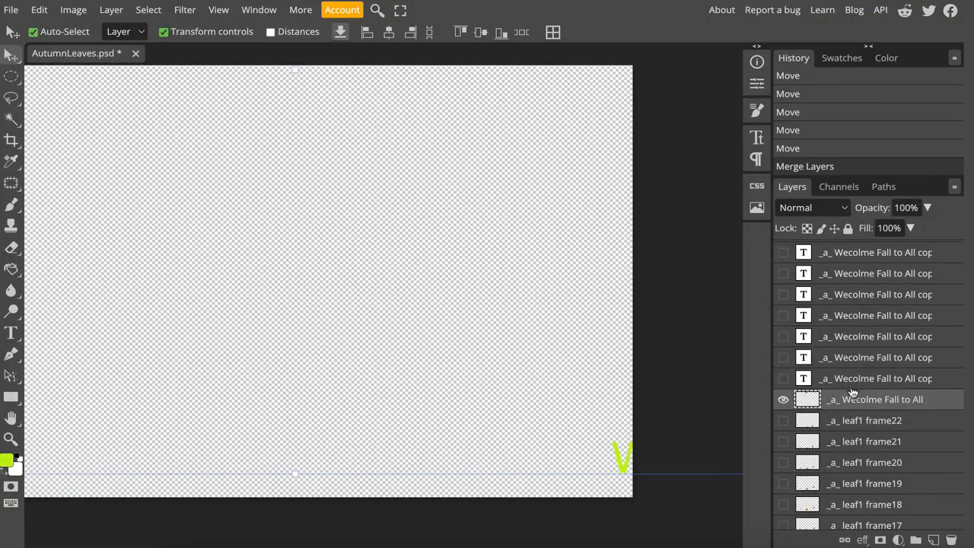
- Merge the first red _a_ Wecolme Fall to All copy with _a_ leaf1 frame2, hiding the previously merged frame
scroll(853, 391, down, 5)
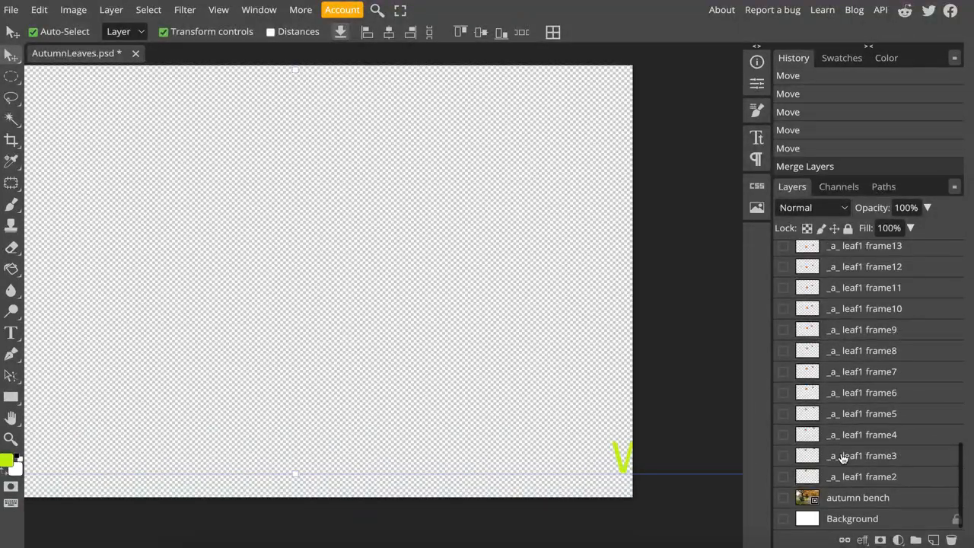
click(851, 478)
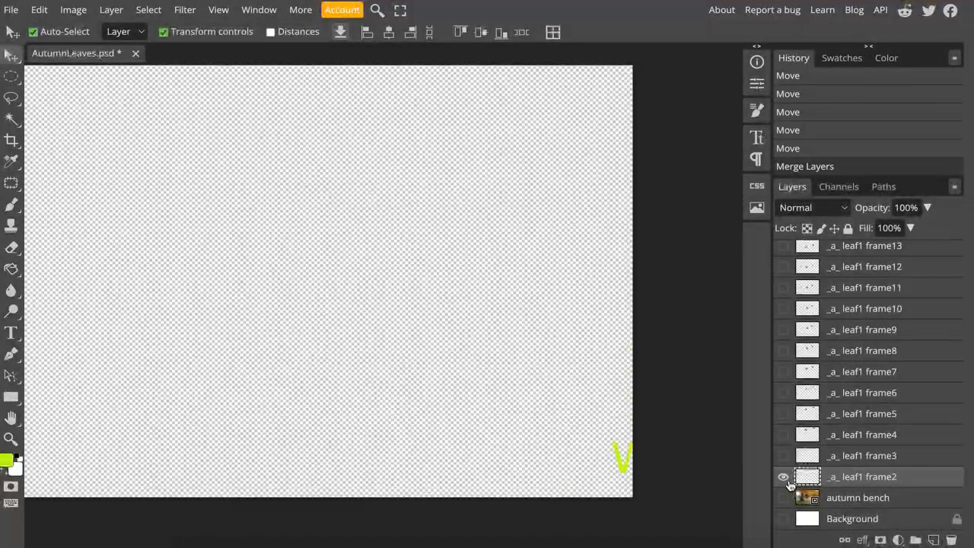
click(784, 476)
scroll(854, 387, up, 10)
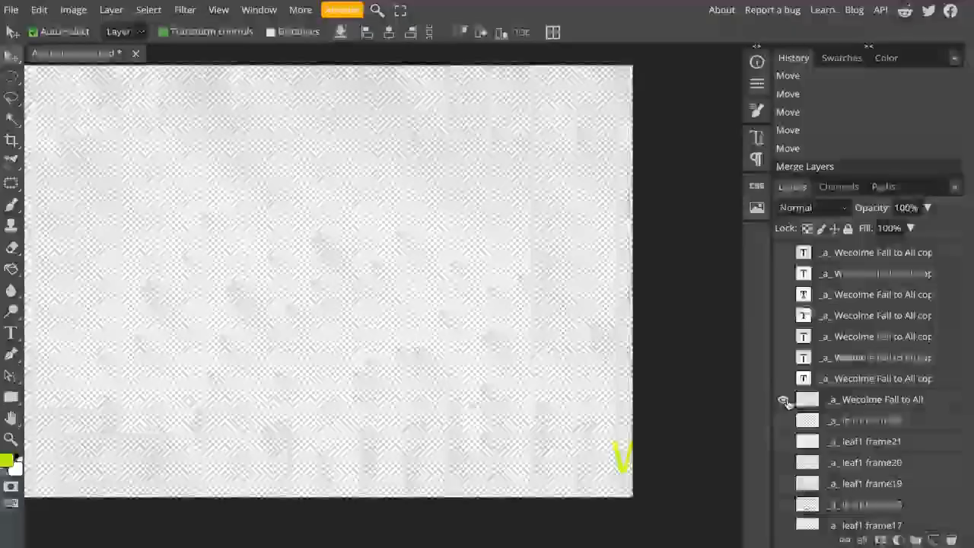
click(784, 401)
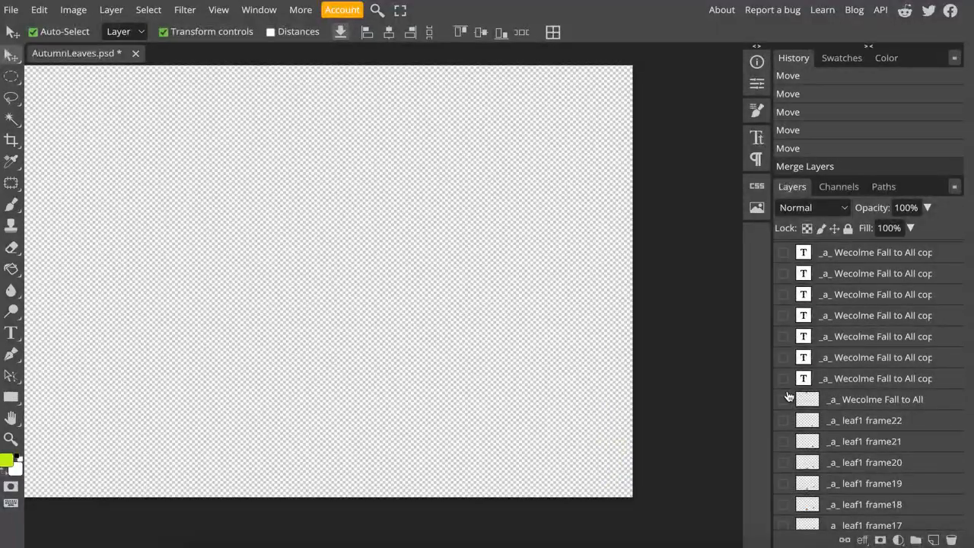
click(865, 383)
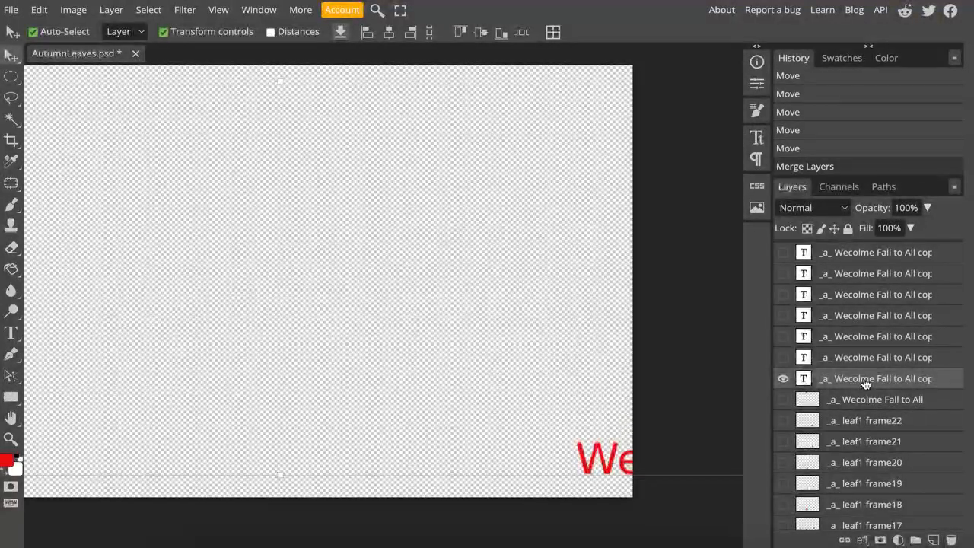
right_click(867, 385)
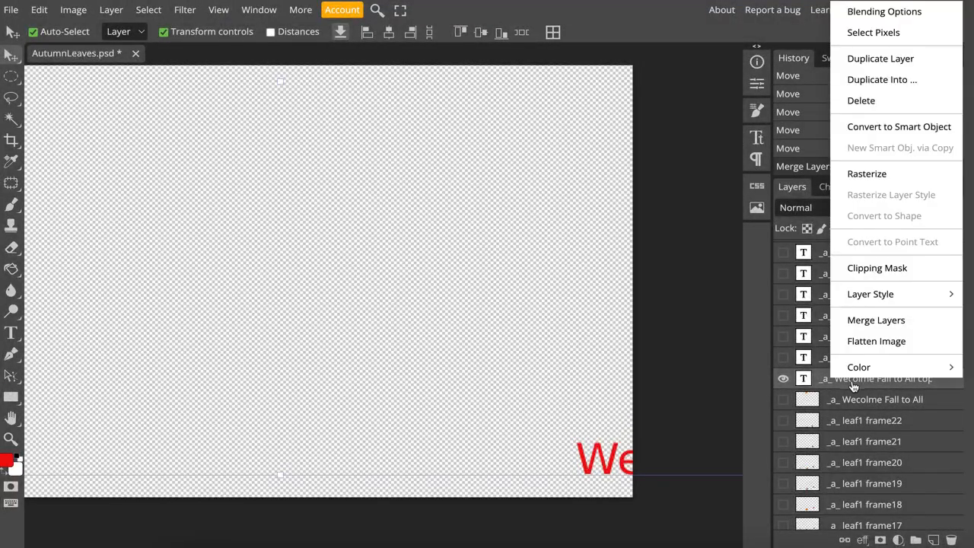
scroll(848, 447, down, 5)
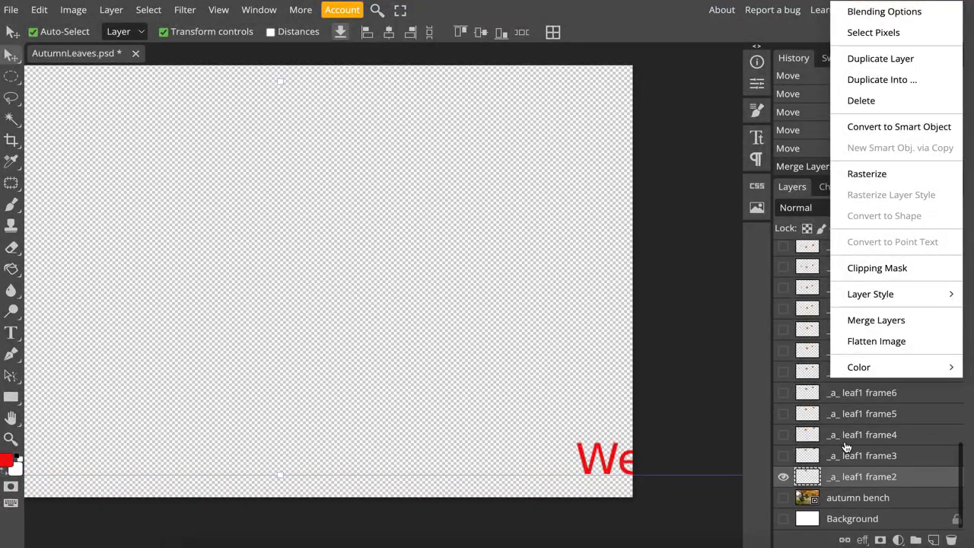
click(896, 319)
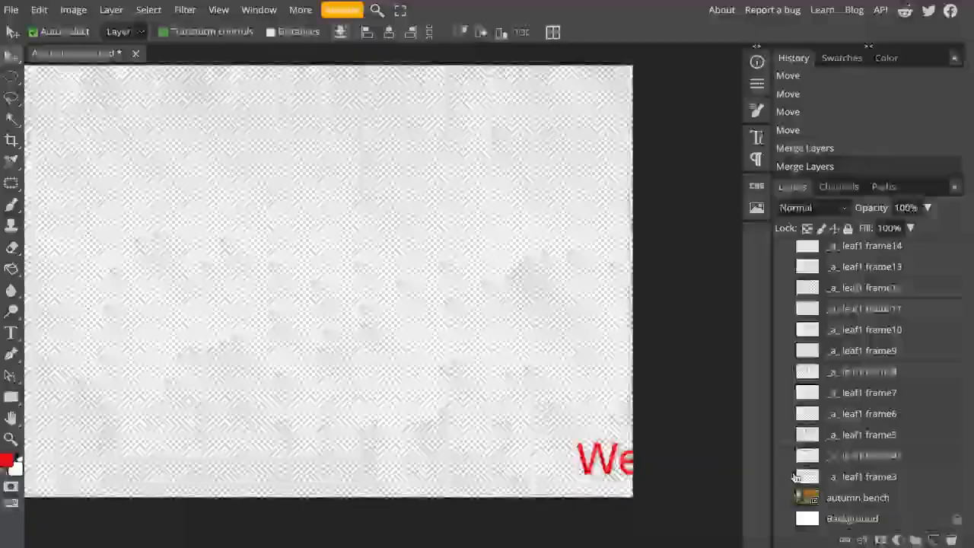
- Merge the next yellow-green text copy with _a_ leaf1 frame3 and hide the three merged text-and-leaf frames
click(785, 478)
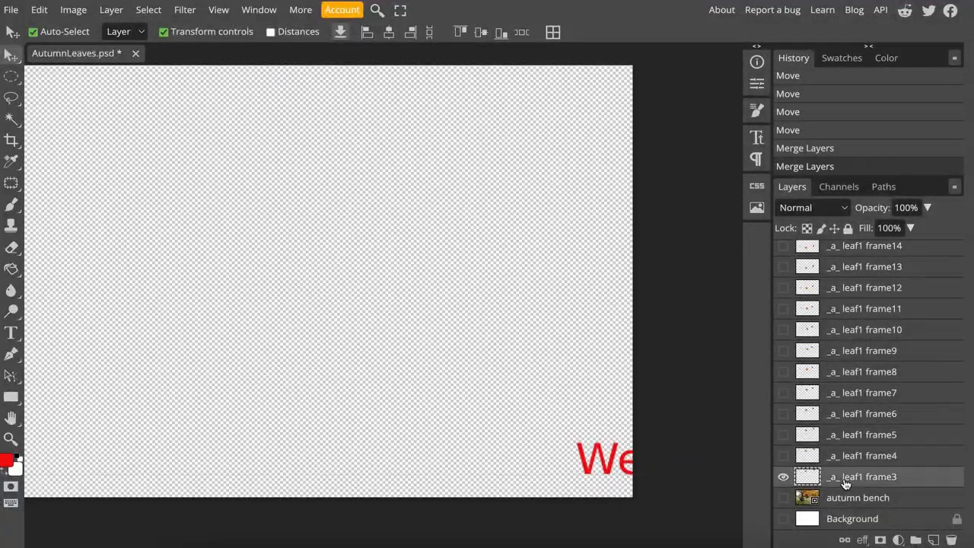
scroll(876, 372, up, 2)
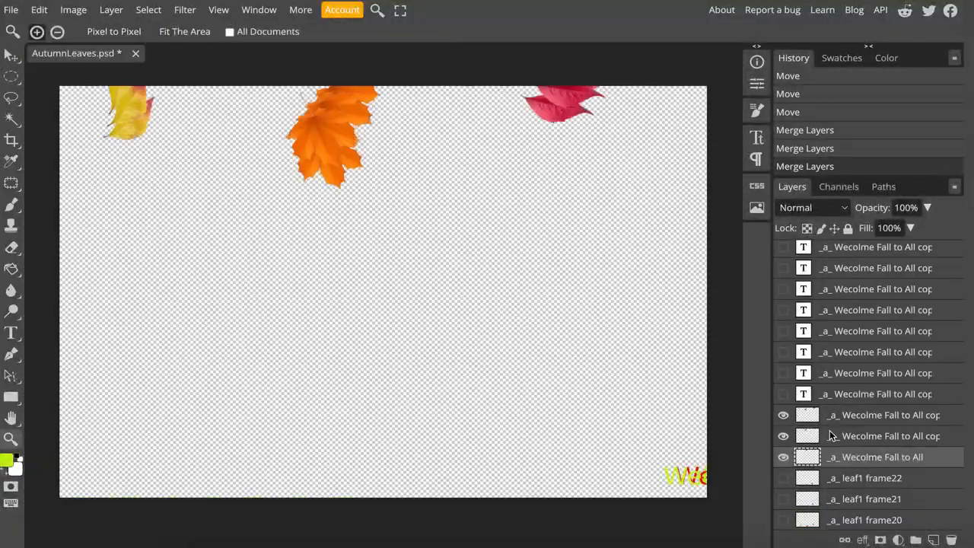
scroll(832, 436, down, 2)
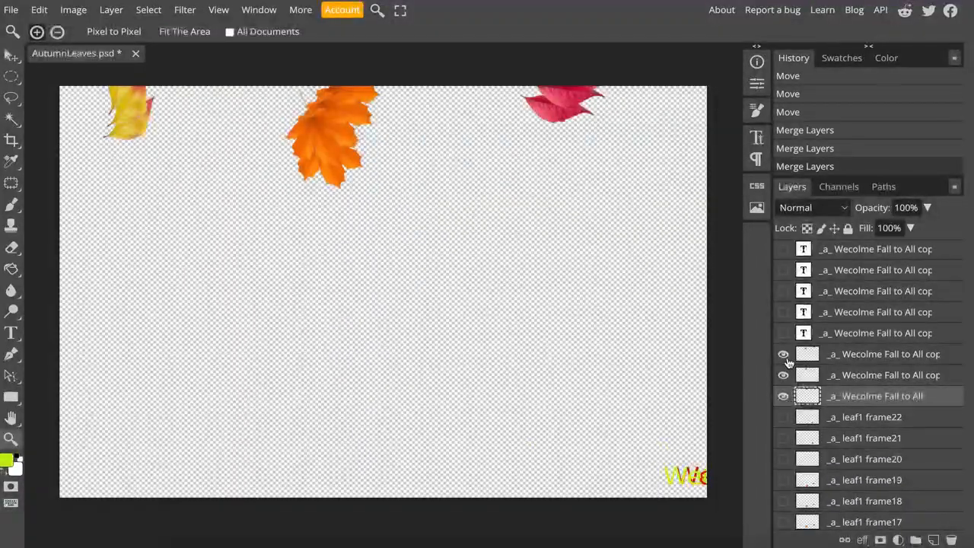
click(785, 355)
click(785, 376)
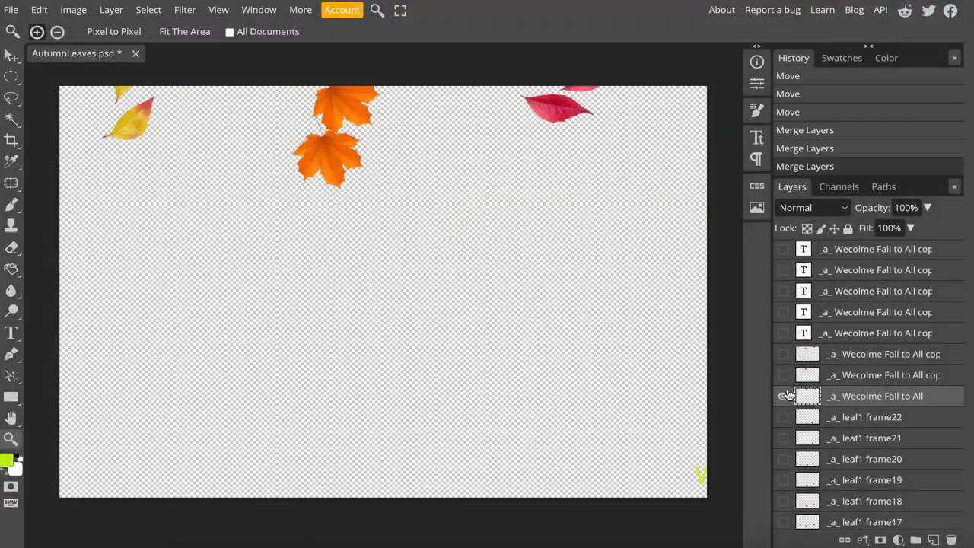
click(785, 396)
- Show _a_ leaf1 frame4 together with the next red text copy and merge the two layers
scroll(850, 477, down, 8)
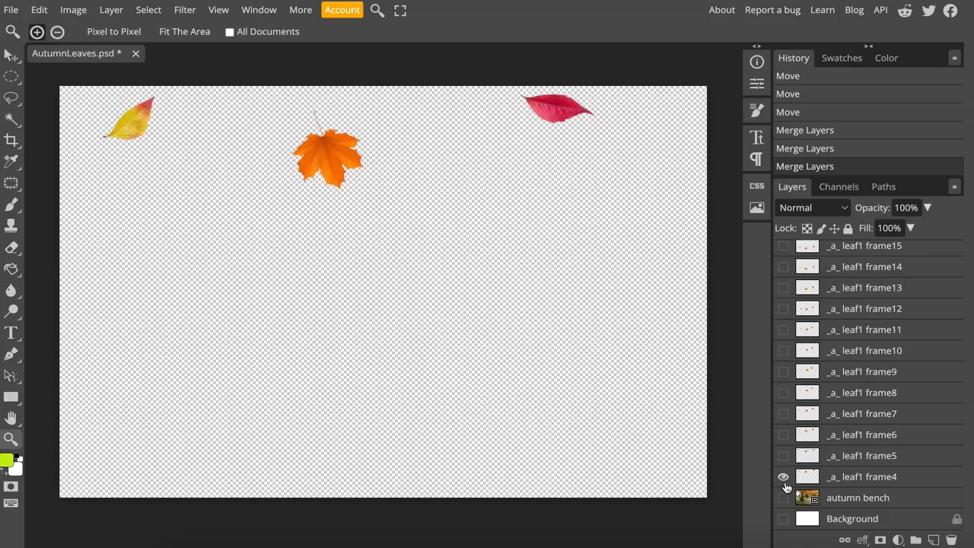
click(784, 478)
click(784, 478)
scroll(875, 430, up, 8)
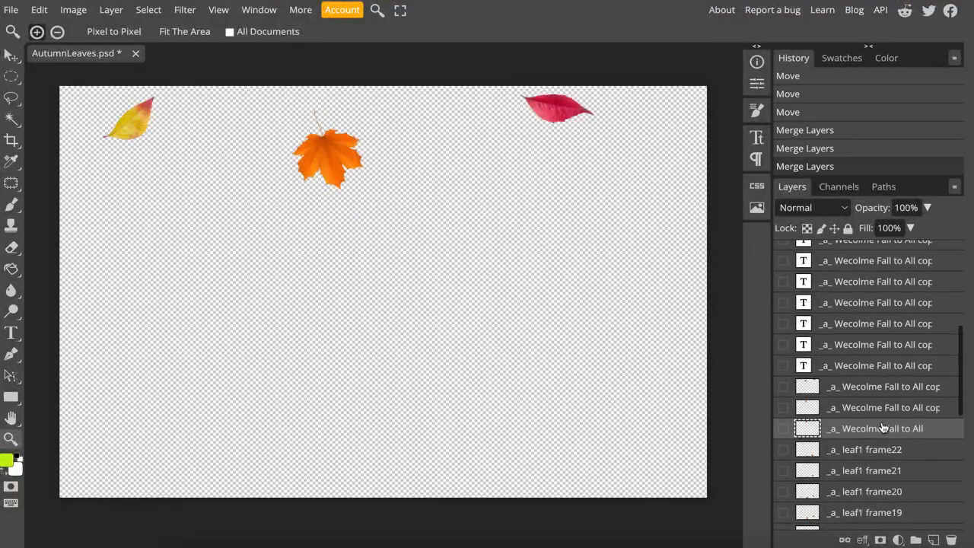
click(784, 397)
right_click(829, 399)
scroll(869, 478, down, 9)
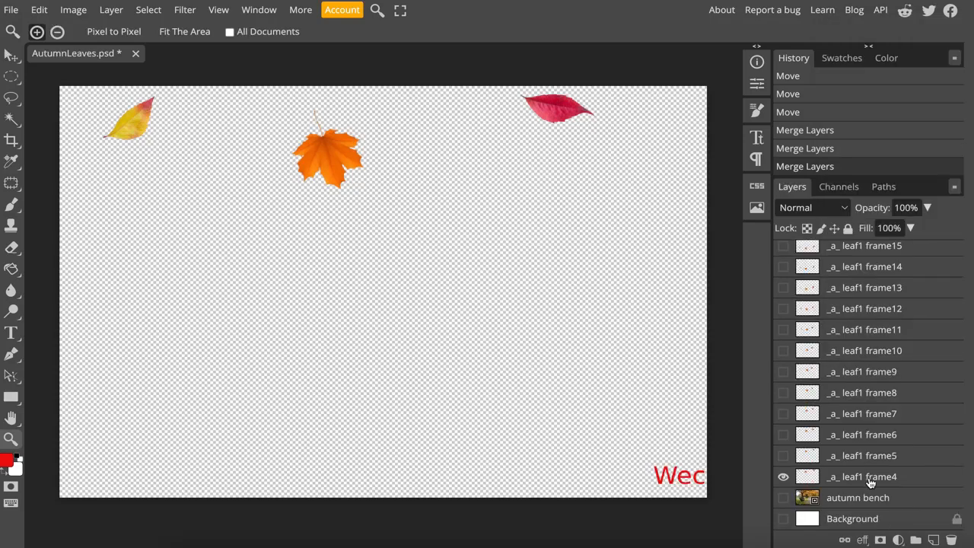
ctrl+click(870, 478)
key(ctrl+e)
- Hide the merged frame, show the next yellow-green text copy and merge it with _a_ leaf1 frame5
click(784, 357)
click(784, 337)
scroll(822, 469, down, 8)
click(784, 477)
scroll(844, 396, up, 8)
right_click(844, 359)
- Show the next red text copy with _a_ leaf1 frame6 and merge them into one layer
click(784, 333)
scroll(879, 441, down, 8)
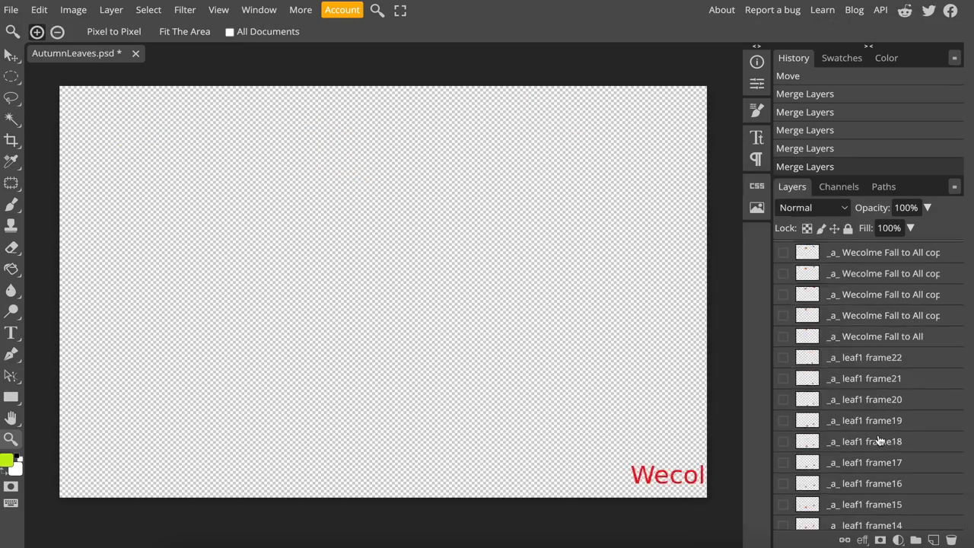
click(784, 476)
right_click(846, 394)
click(877, 333)
- Show _a_ leaf1 frame7 and merge it with the next yellow-green text copy
scroll(851, 449, down, 8)
click(784, 477)
scroll(863, 446, up, 8)
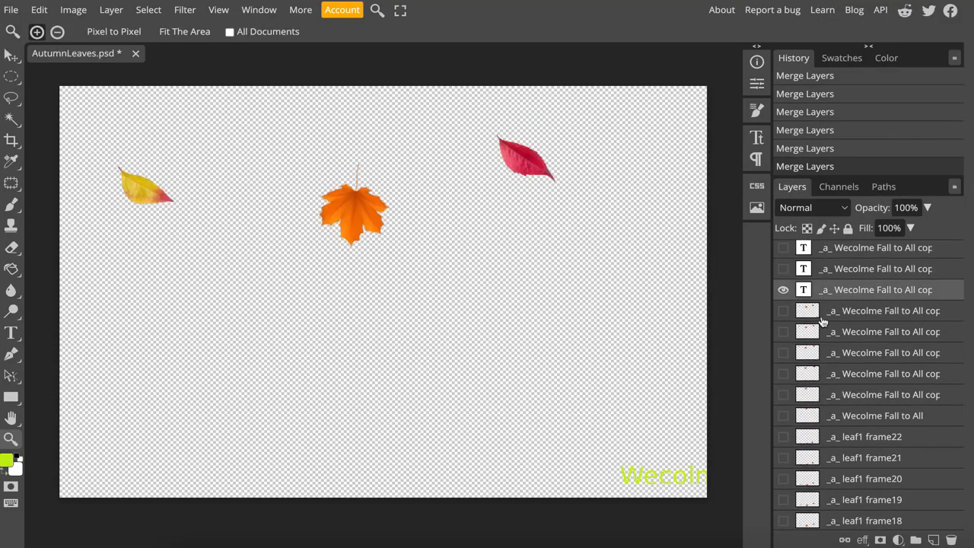
right_click(843, 342)
click(783, 494)
- Swap visibility to the next red text copy and merge it with _a_ leaf1 frame8
click(784, 342)
click(784, 321)
scroll(812, 491, down, 8)
click(784, 477)
scroll(844, 449, up, 8)
right_click(845, 347)
click(752, 492)
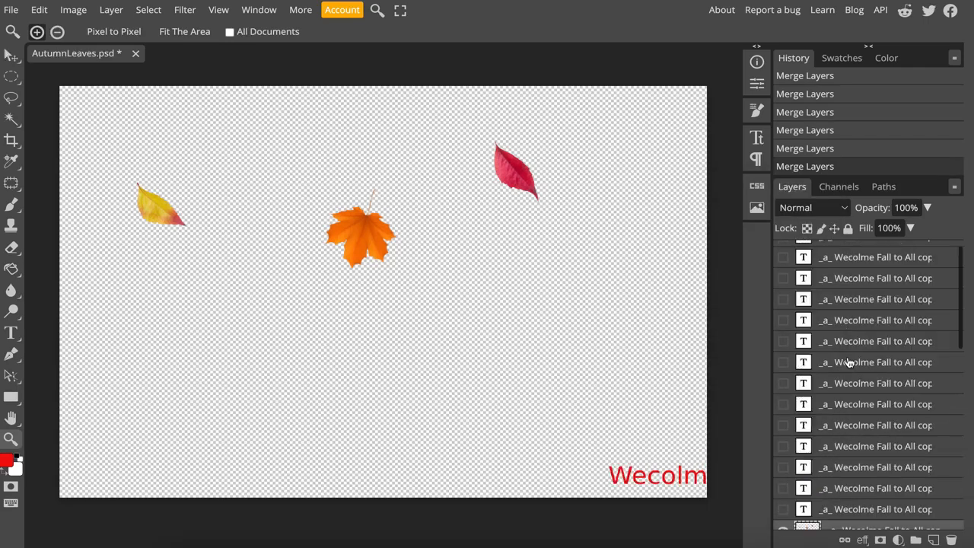
- Show _a_ leaf1 frame9 together with the next yellow-green text copy
scroll(850, 457, down, 8)
click(784, 476)
scroll(850, 441, up, 8)
- Try to merge the yellow-green text copy with the ninth leaf frame, and undo the merge
right_click(855, 370)
click(761, 492)
key(ctrl+z)
key(ctrl+s)
click(622, 45)
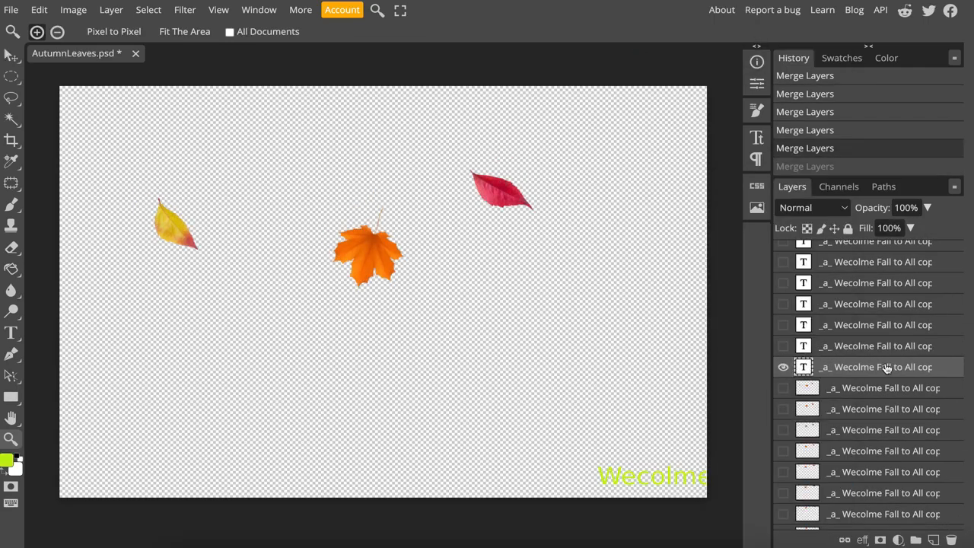
- Merge the visible yellow-green text copy with the _a_ leaf1 frame9 layer
scroll(872, 463, down, 8)
click(863, 480)
scroll(868, 441, up, 8)
scroll(875, 368, down, 1)
ctrl+click(852, 337)
right_click(843, 342)
click(776, 493)
- Show the next red text copy alone and merge it with _a_ leaf1 frame10
click(784, 316)
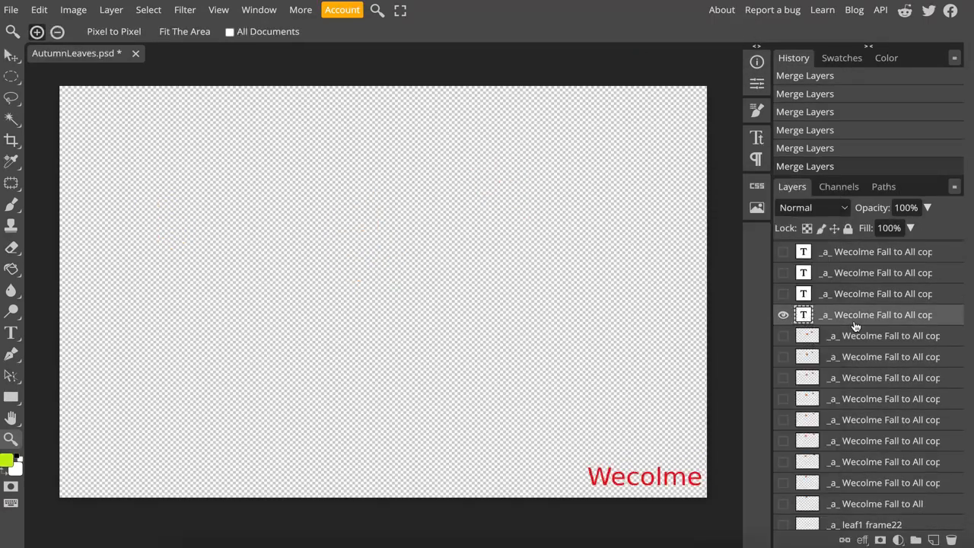
scroll(850, 449, down, 8)
click(784, 478)
scroll(845, 449, up, 8)
- Hide the finished frame and merge the next yellow-green text copy with _a_ leaf1 frame11
click(784, 316)
scroll(849, 449, down, 8)
scroll(856, 449, up, 8)
right_click(836, 372)
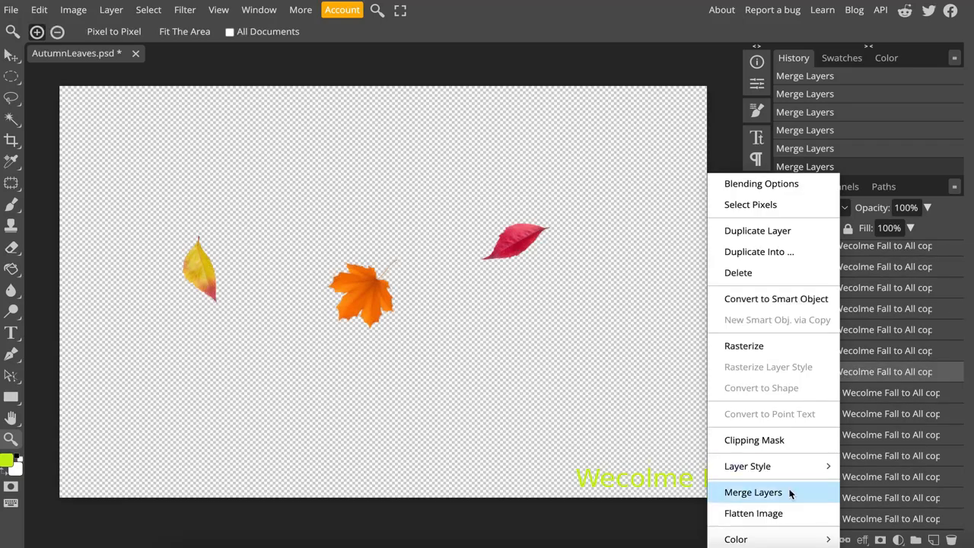
click(790, 492)
- Show _a_ leaf1 frame12 with the next red text copy and merge both layers
click(853, 478)
scroll(848, 449, up, 8)
ctrl+click(842, 421)
scroll(845, 424, down, 3)
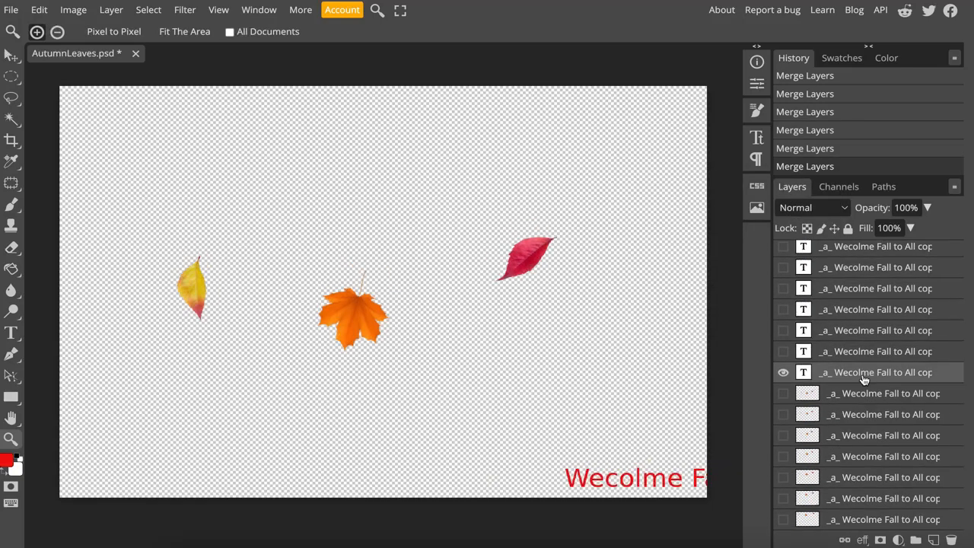
right_click(863, 379)
click(791, 492)
- Hide the merged frame, show the next yellow-green text copy with _a_ leaf1 frame13 and merge them
click(784, 351)
click(783, 373)
scroll(852, 426, down, 8)
click(784, 478)
scroll(875, 404, up, 5)
scroll(877, 396, up, 5)
right_click(830, 380)
click(871, 325)
- Show the next red text copy and merge it with _a_ leaf1 frame14
click(784, 361)
scroll(856, 456, down, 8)
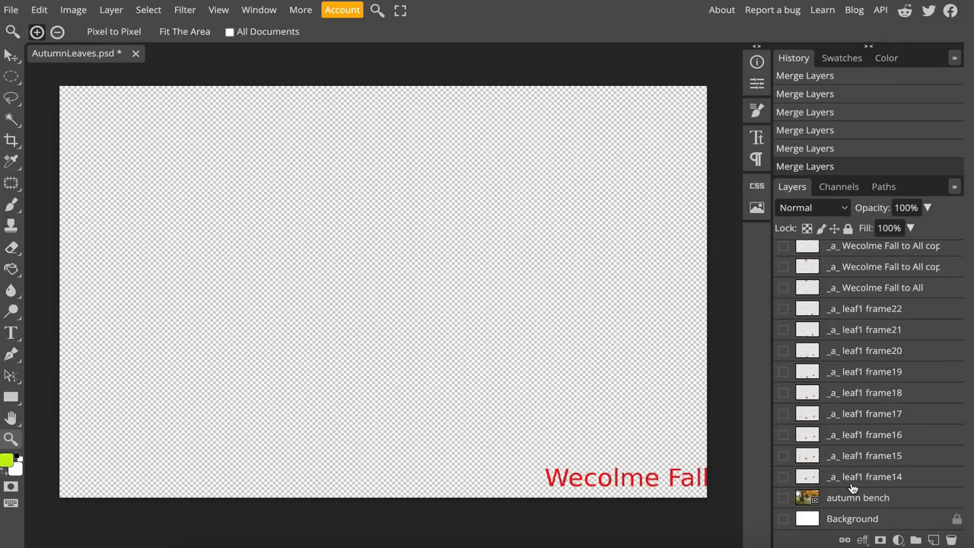
click(784, 478)
right_click(853, 348)
click(776, 492)
- Merge the next yellow-green text copy with the _a_ leaf1 frame15 layer
click(784, 477)
scroll(867, 449, up, 8)
right_click(830, 398)
click(870, 335)
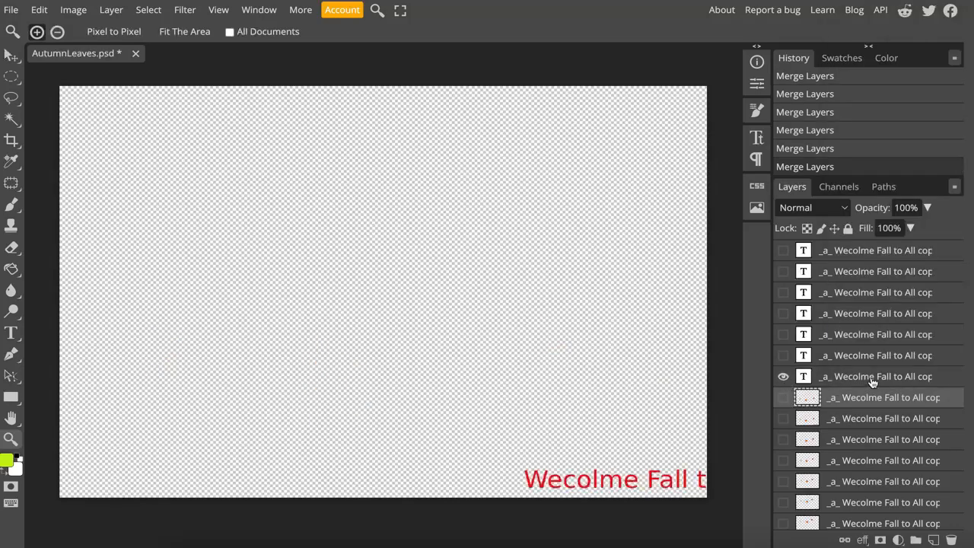
- Merge the following text copies in order with the _a_ leaf1 frame16, frame17 and frame18 layers
scroll(860, 426, down, 8)
click(783, 478)
right_click(852, 379)
click(776, 492)
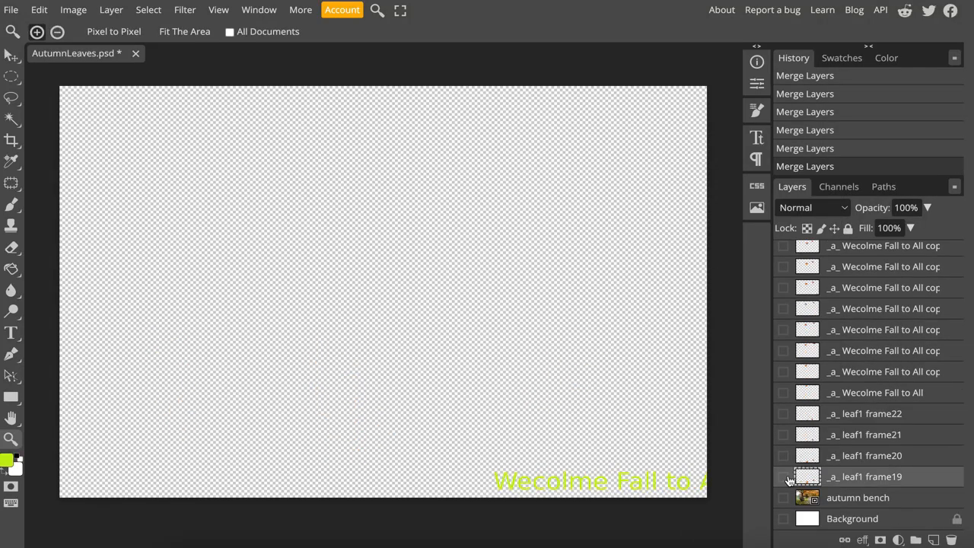
- Merge the following text copies in order with the _a_ leaf1 frame19, frame20 and frame21 layers
scroll(883, 357, down, 10)
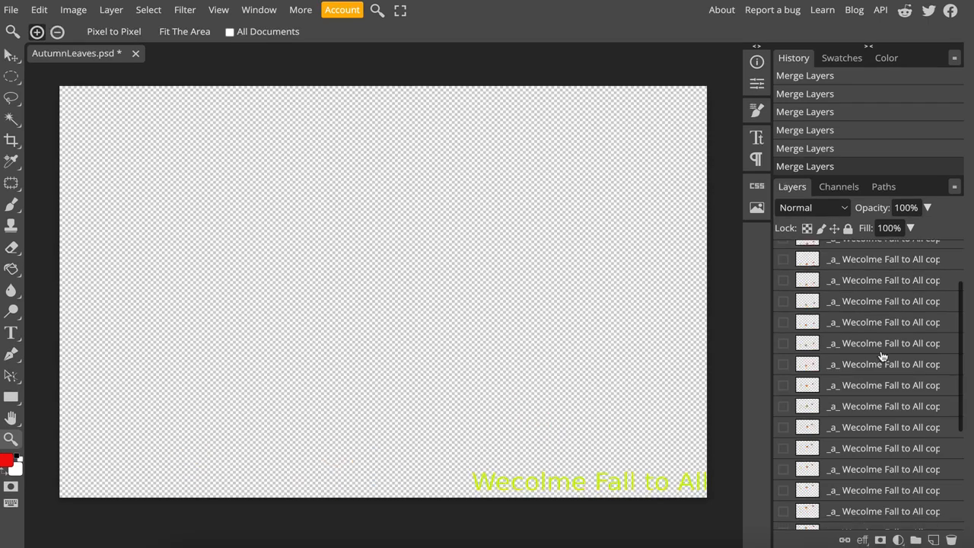
scroll(875, 358, up, 15)
right_click(830, 272)
click(744, 492)
- Merge the last red text copy with _a_ leaf1 frame22 and hide the resulting topmost layer
scroll(878, 409, down, 15)
click(868, 476)
scroll(867, 380, up, 15)
right_click(854, 255)
click(767, 492)
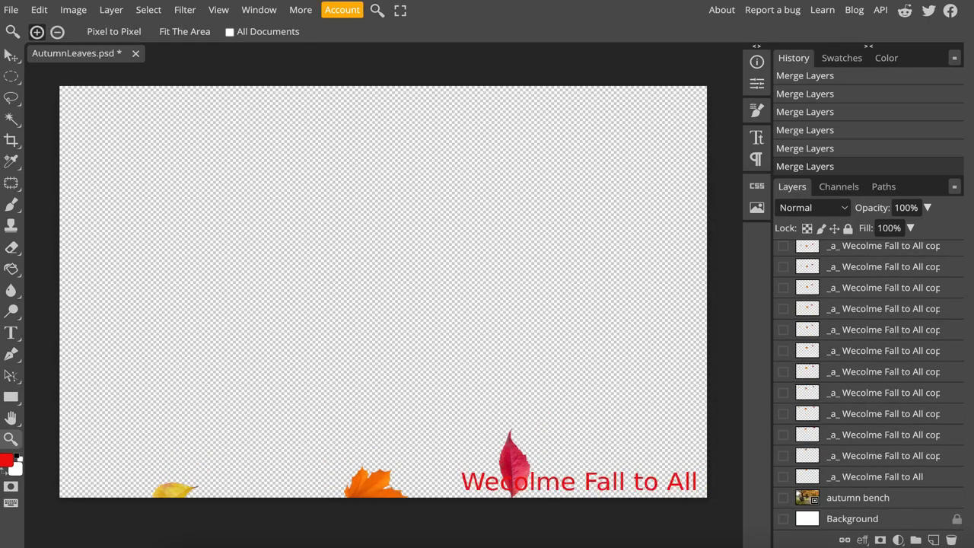
scroll(796, 440, up, 15)
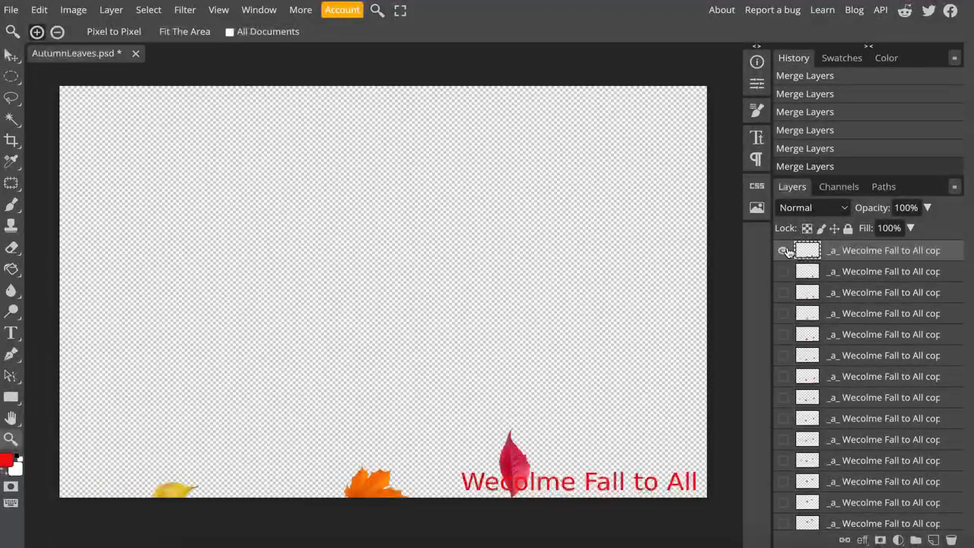
click(787, 252)
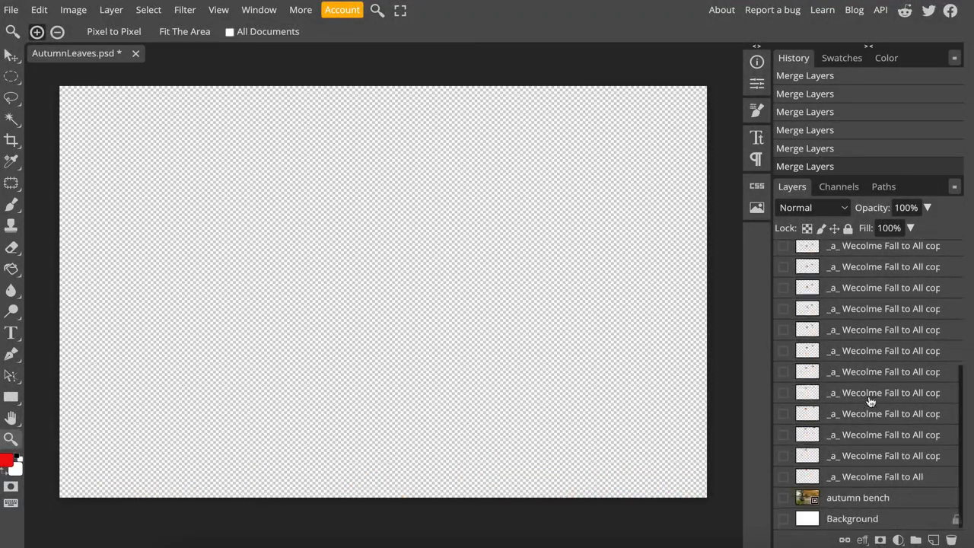
- Preview the autumn bench photo layer on its own and hide it again
scroll(870, 400, down, 5)
click(841, 501)
click(785, 499)
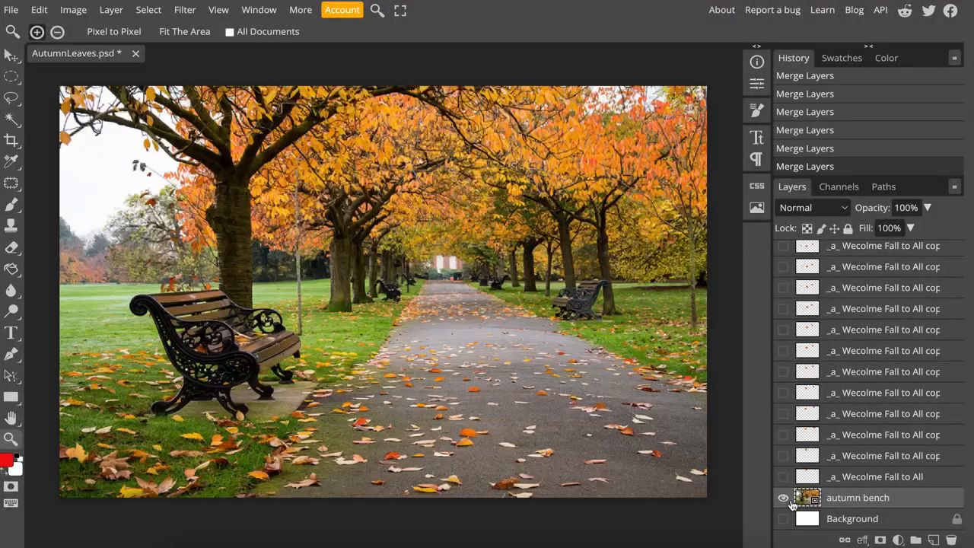
click(786, 499)
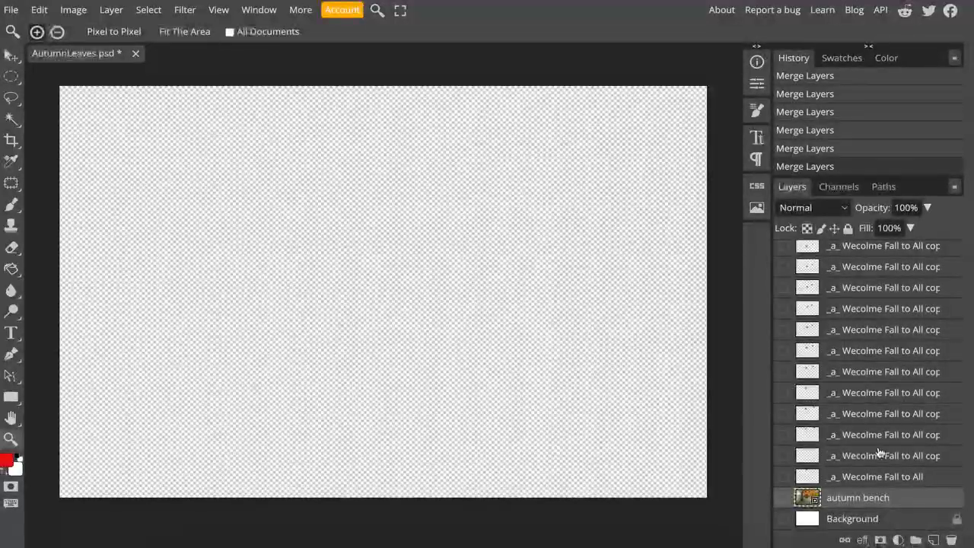
- Select the topmost merged frame and review the stack of merged frames down to the autumn bench layer
scroll(881, 452, up, 4)
scroll(881, 453, down, 4)
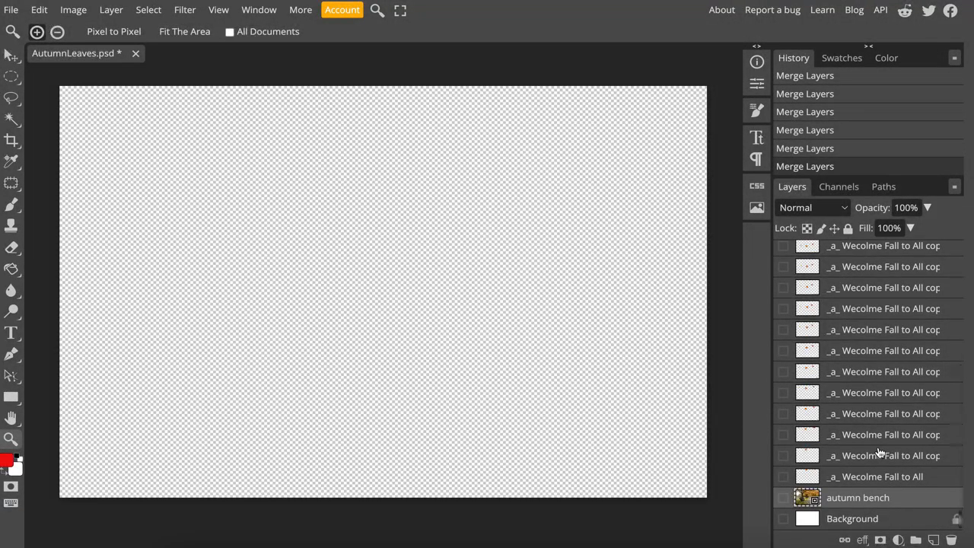
scroll(879, 453, up, 2)
click(861, 250)
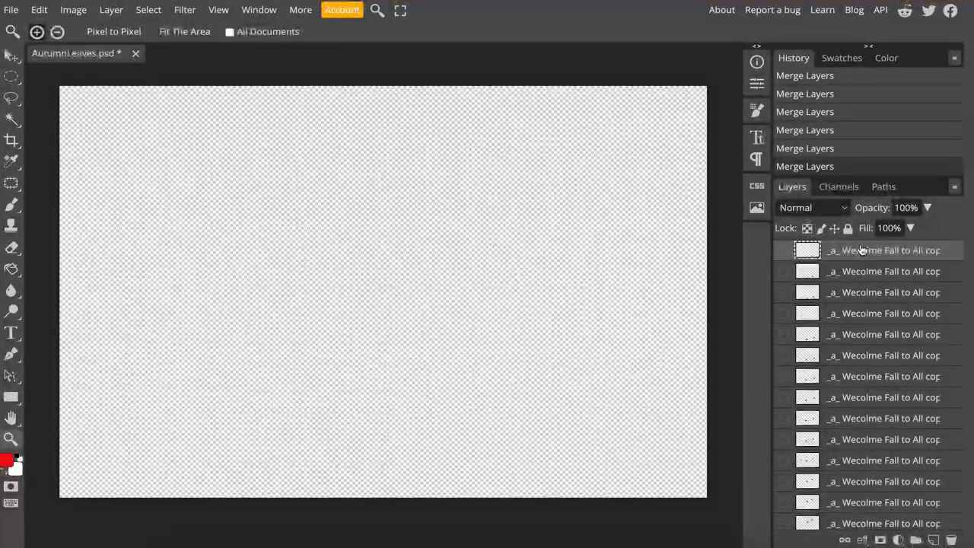
scroll(865, 382, down, 3)
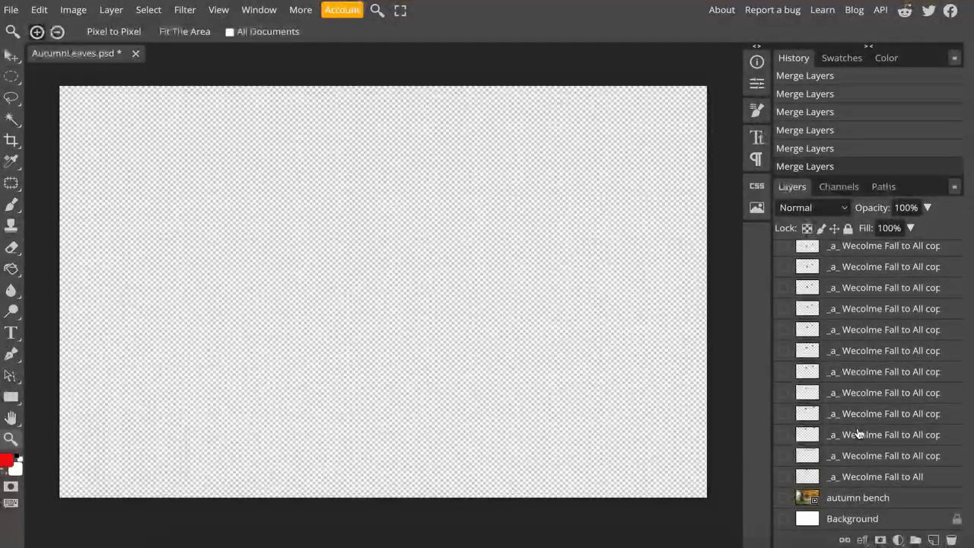
scroll(880, 417, up, 3)
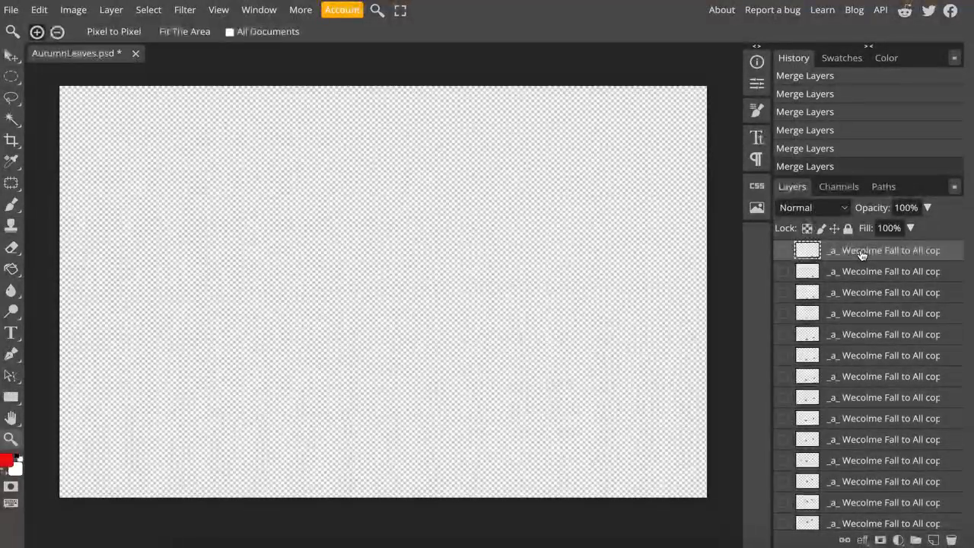
- Duplicate the topmost merged frame layer and add ", 2000" right after the "_a_" prefix in its name
right_click(862, 254)
click(830, 229)
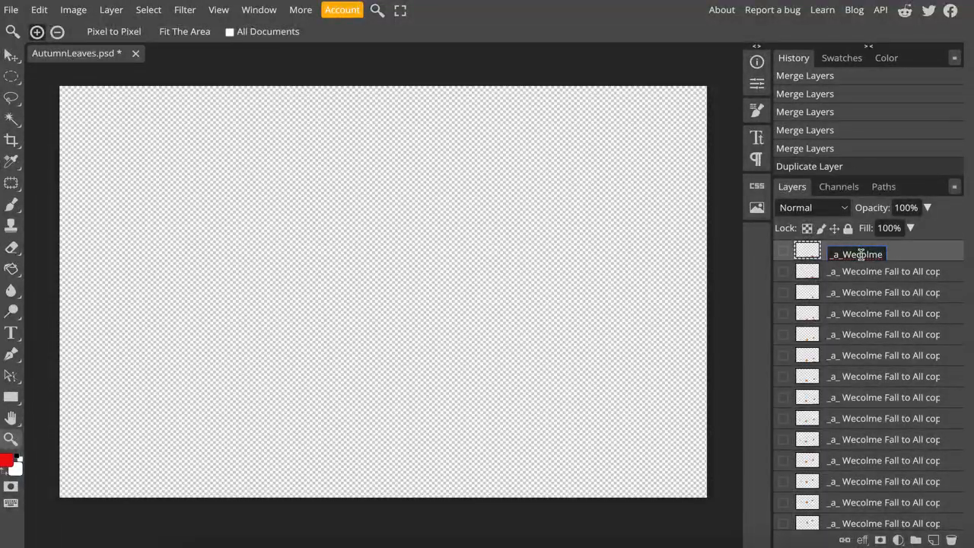
text(2020s)
key(Return)
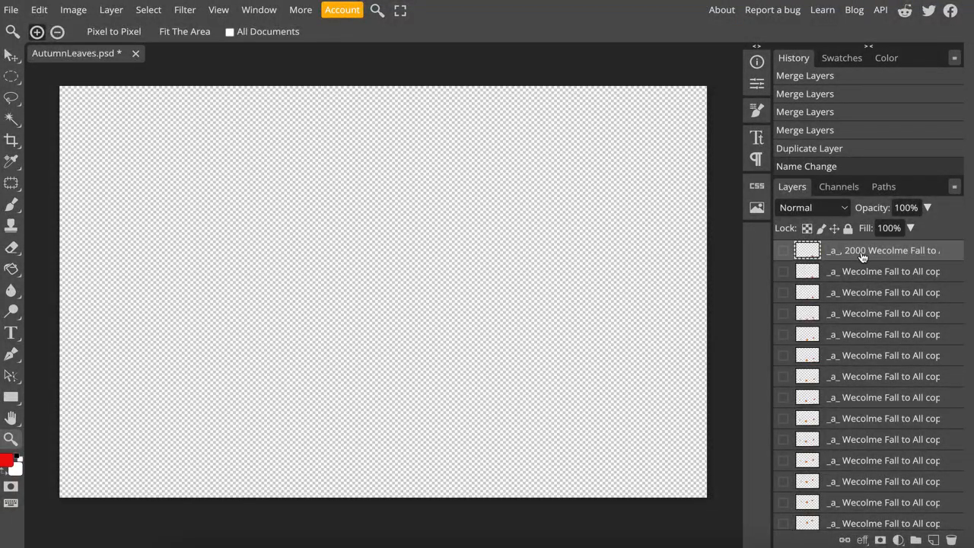
- Show the autumn bench photo layer briefly to check it, and hide it again
scroll(858, 468, down, 5)
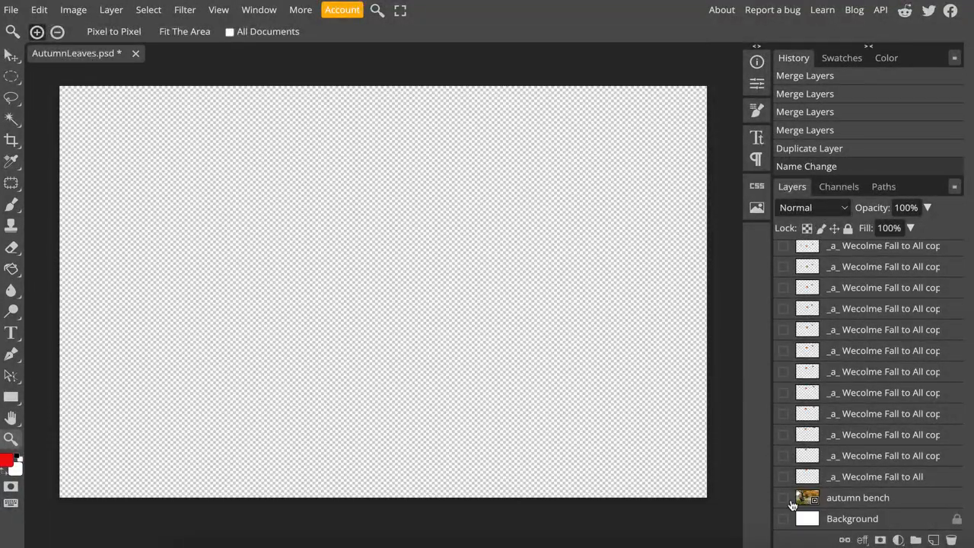
click(784, 501)
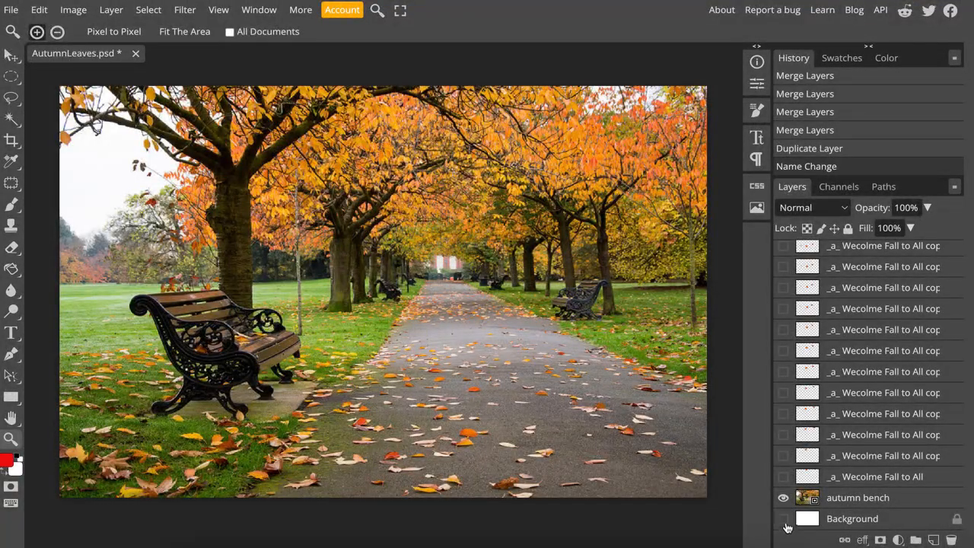
click(784, 498)
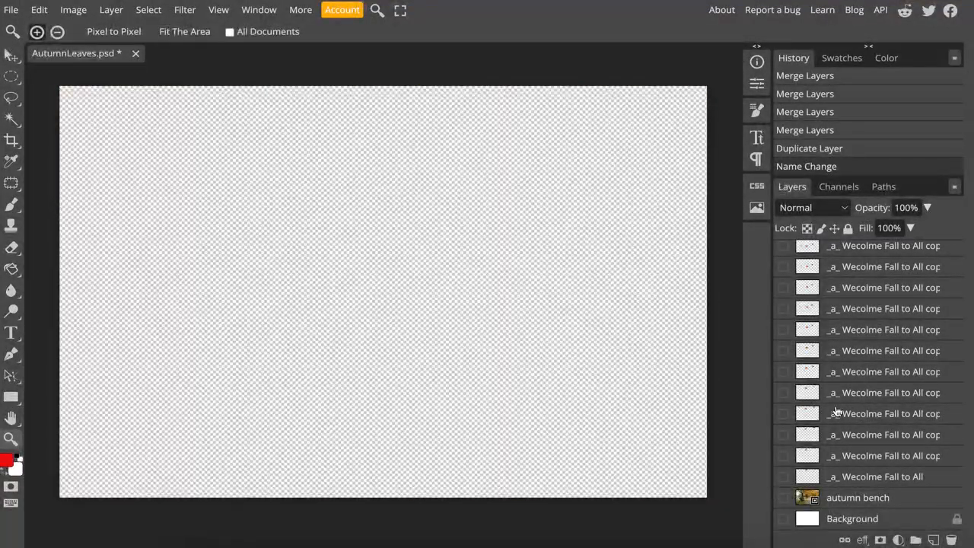
- Preview the animation in the GIF export settings with the bench and Background layers hidden, and close them without saving
click(11, 9)
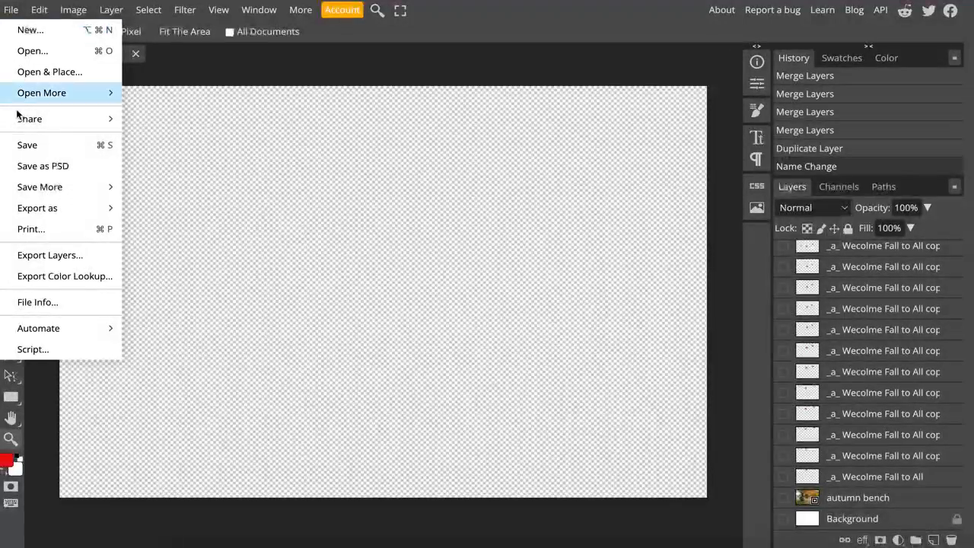
mouse_move(57, 213)
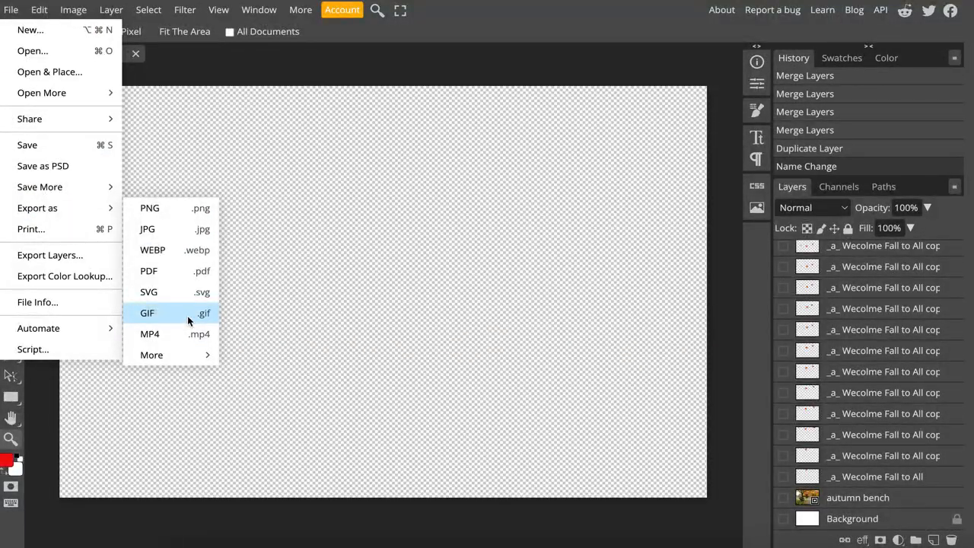
click(188, 321)
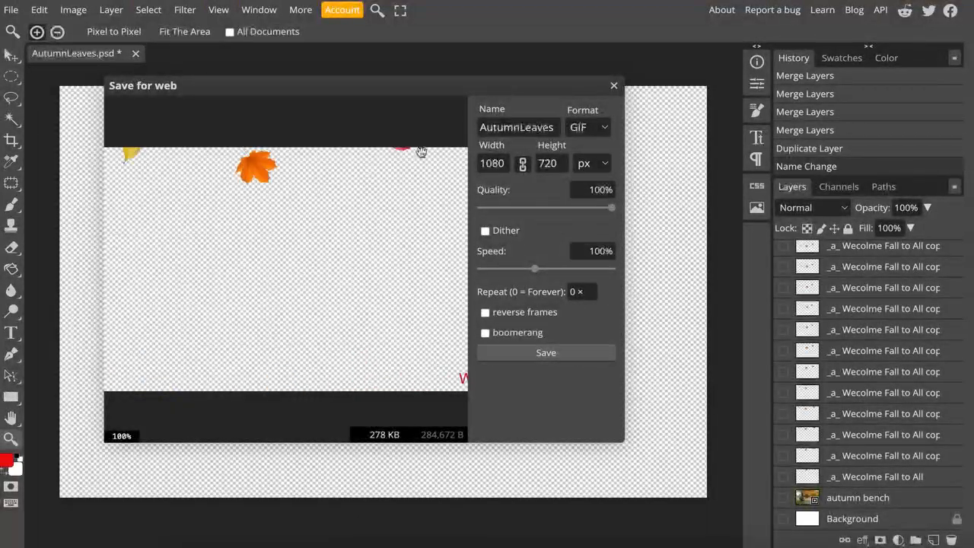
click(615, 86)
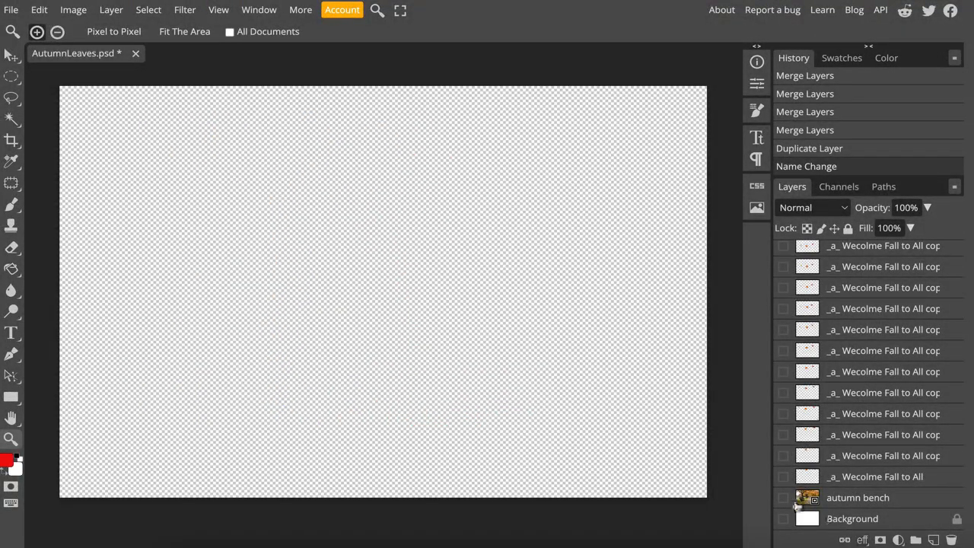
- Show the autumn bench and Background layers and export the animation as the GIF AutumnLeaves at 1080 × 720 px, repeating forever
click(783, 498)
click(783, 519)
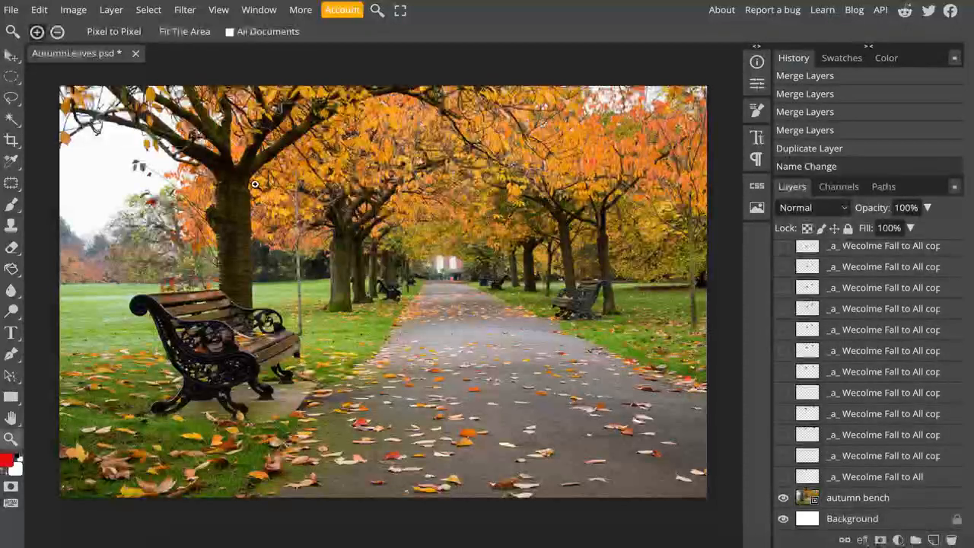
click(17, 14)
mouse_move(53, 210)
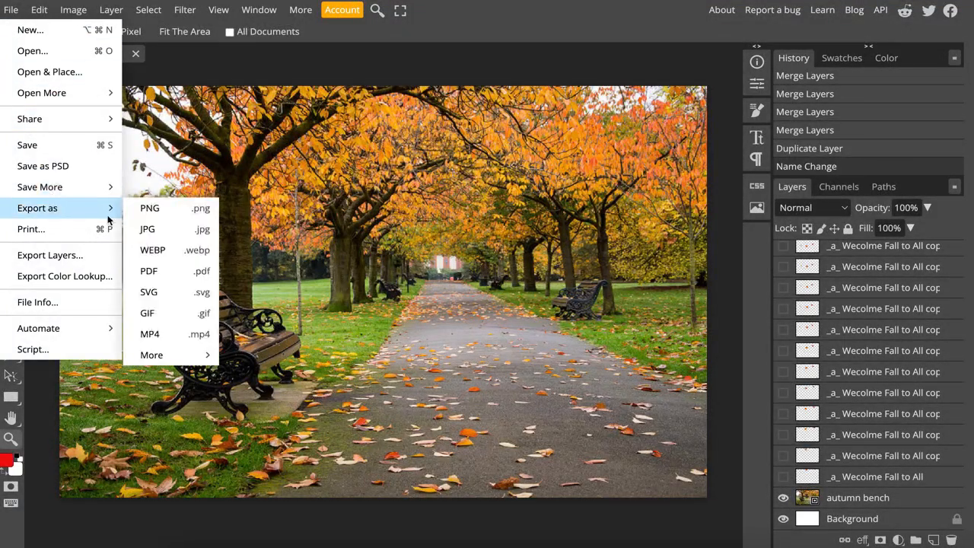
click(172, 321)
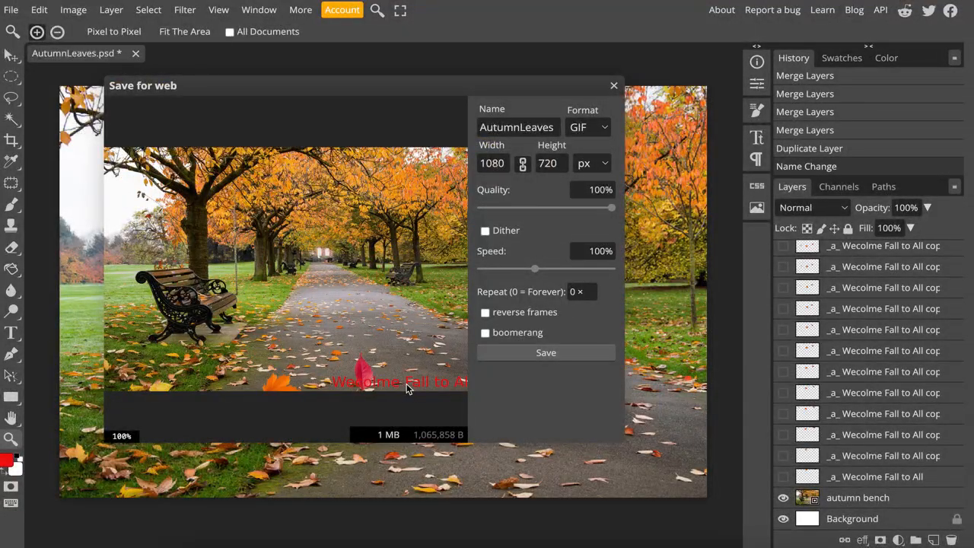
click(593, 287)
click(554, 359)
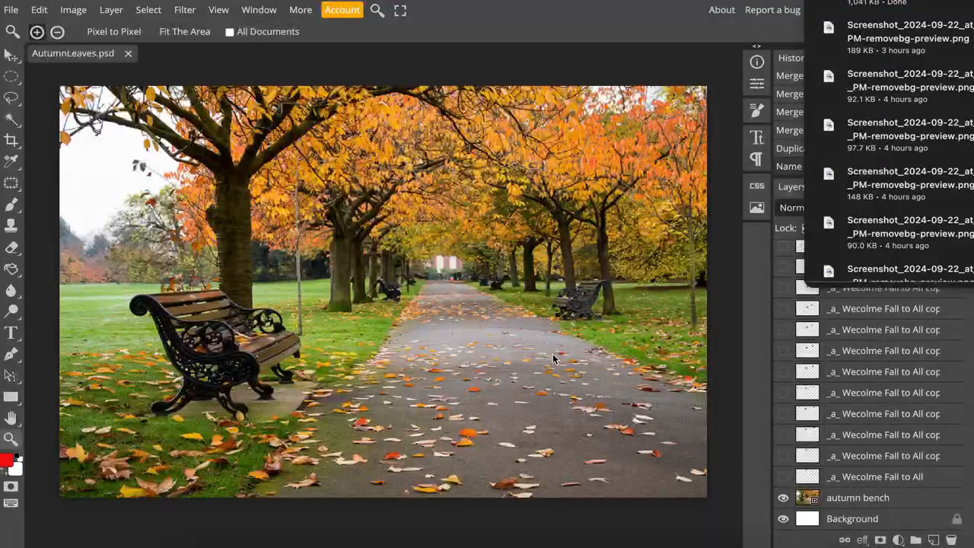